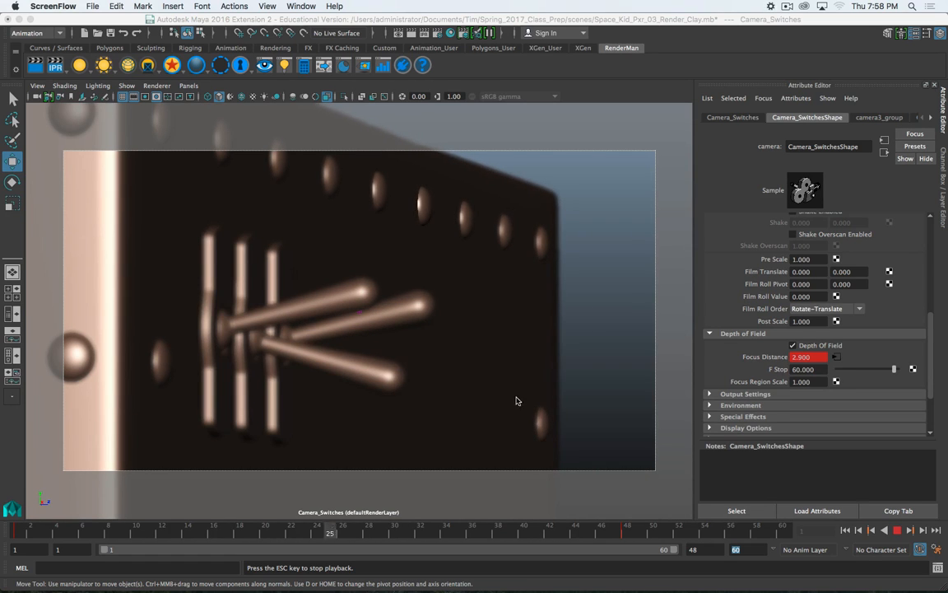
Step: Play back the Camera_Switches focus-distance animation in the viewport to check the depth of field change, stopping playback at the end
left_click(42, 533)
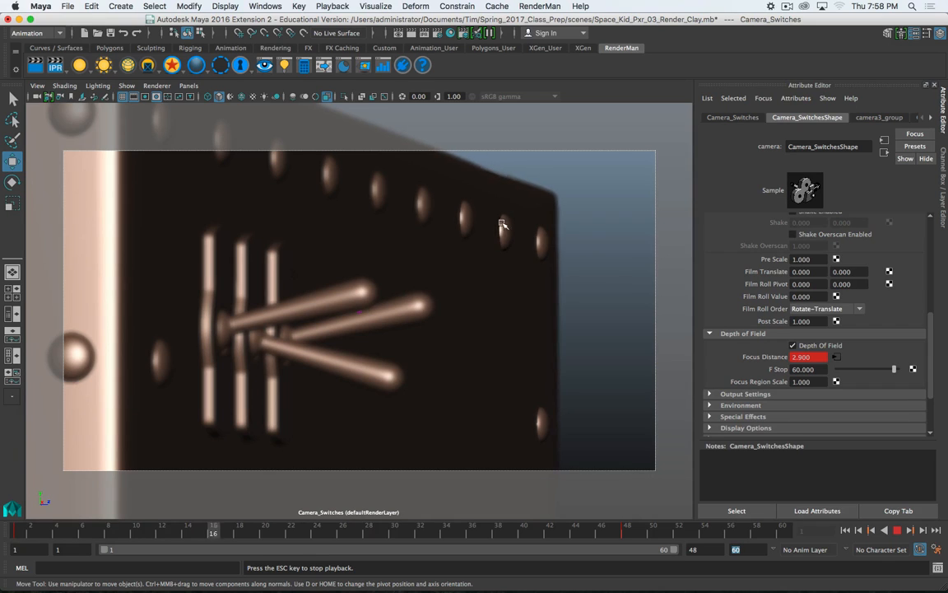
left_click(899, 530)
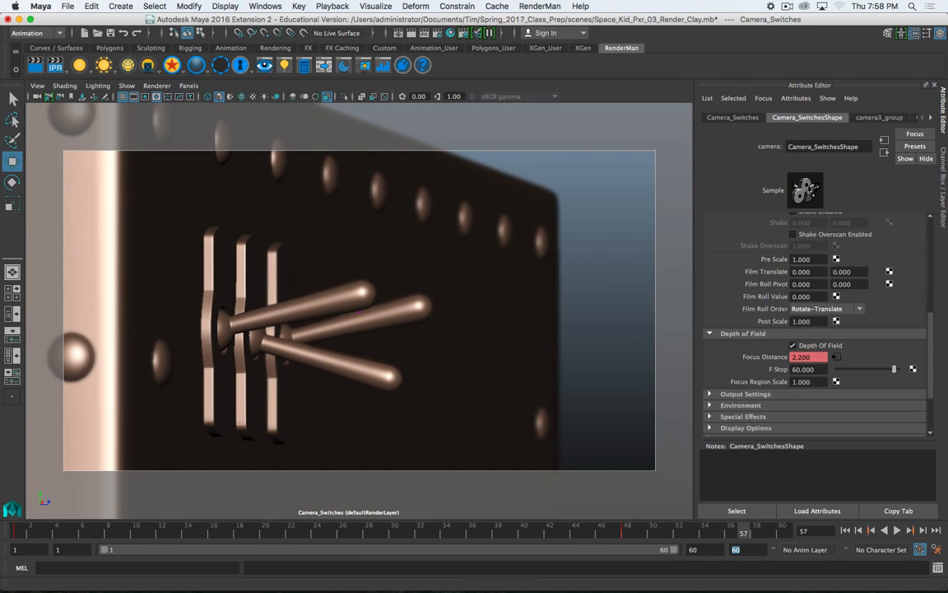
left_click(19, 533)
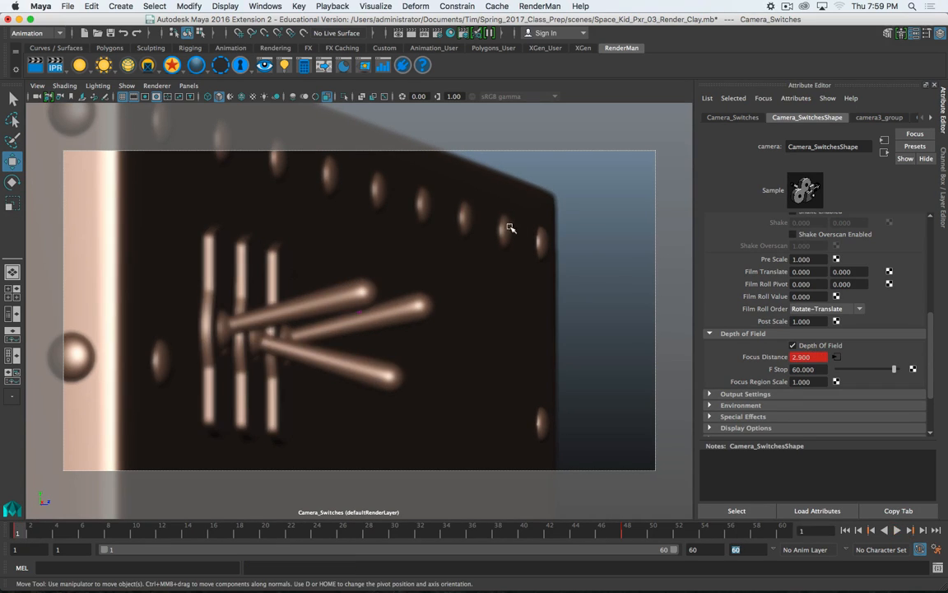
key("alt+v")
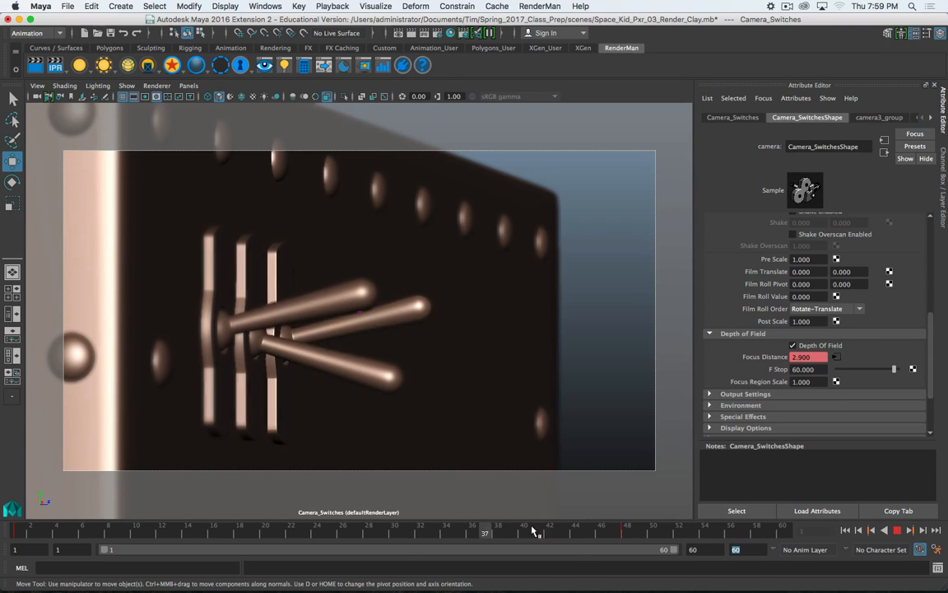
left_click(629, 530)
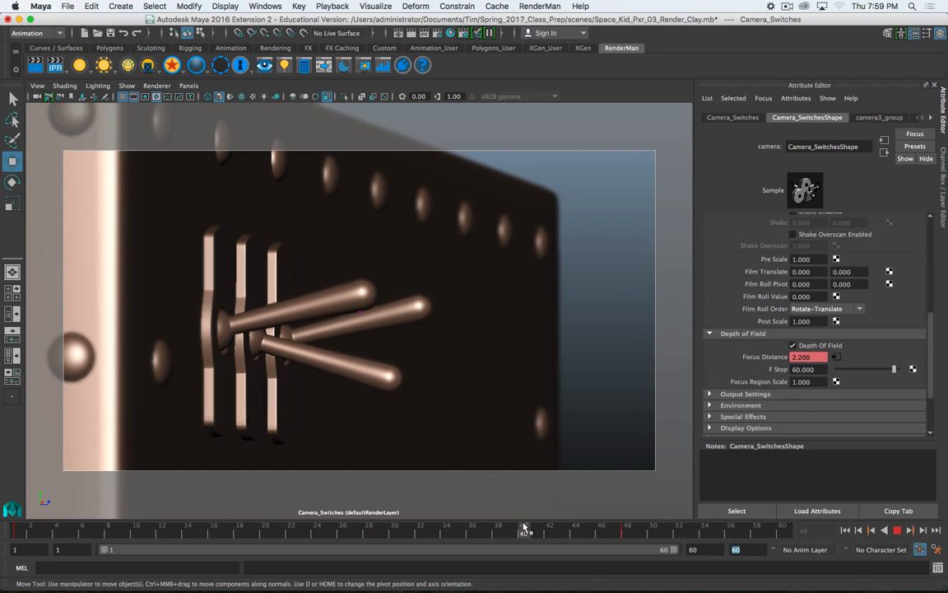
key("alt+v")
key("alt+v")
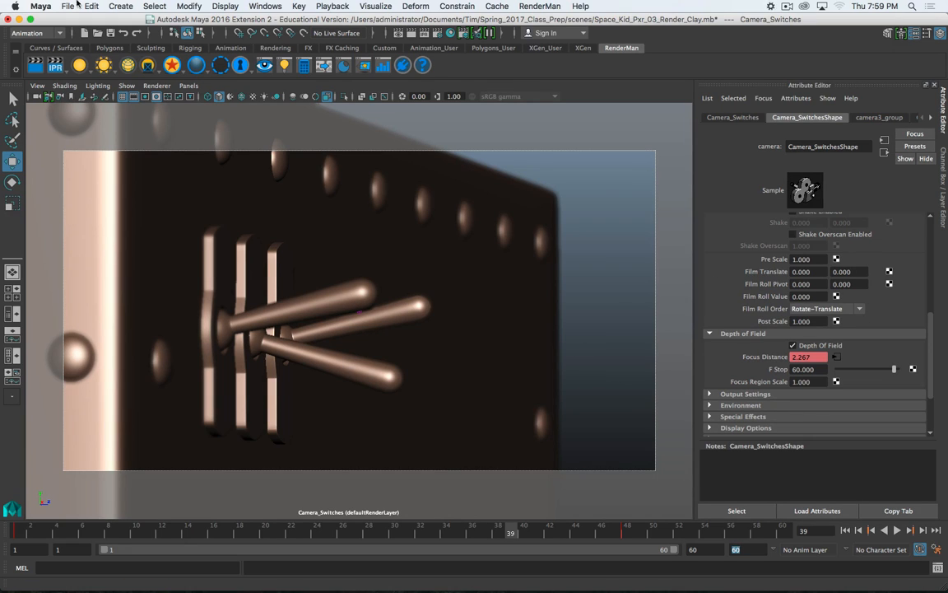
Step: Start a new empty scene without saving the changes to the current one
left_click(70, 5)
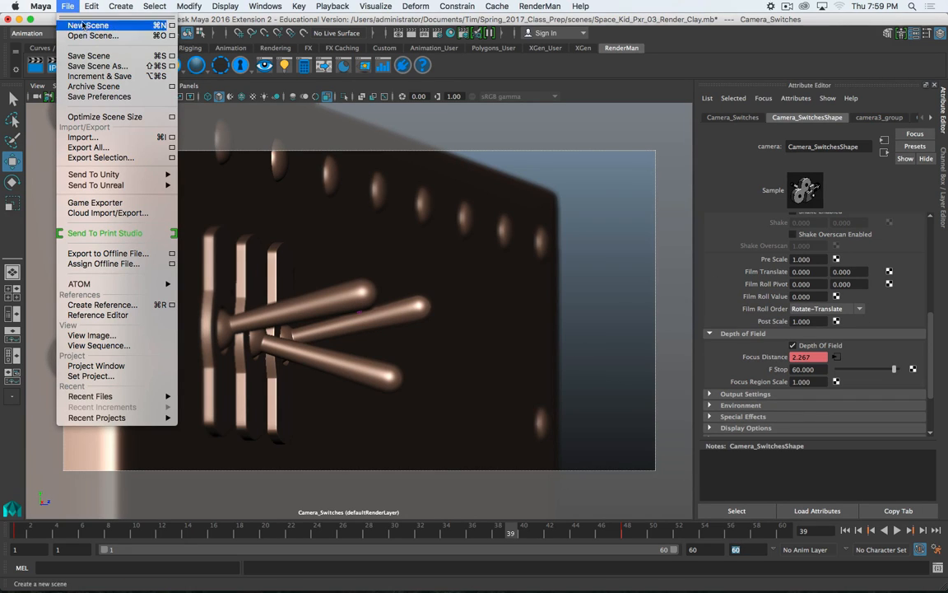
left_click(88, 25)
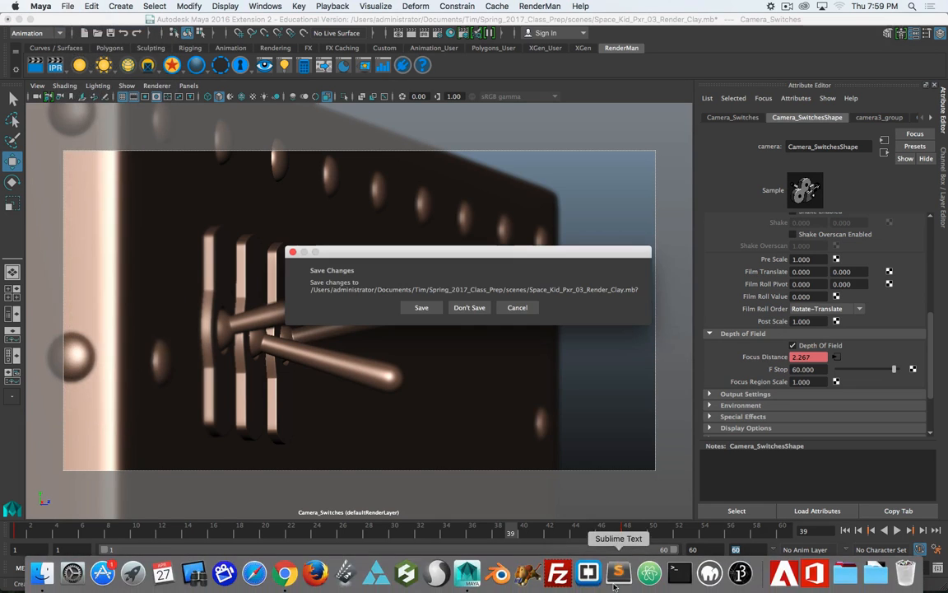
left_click(469, 308)
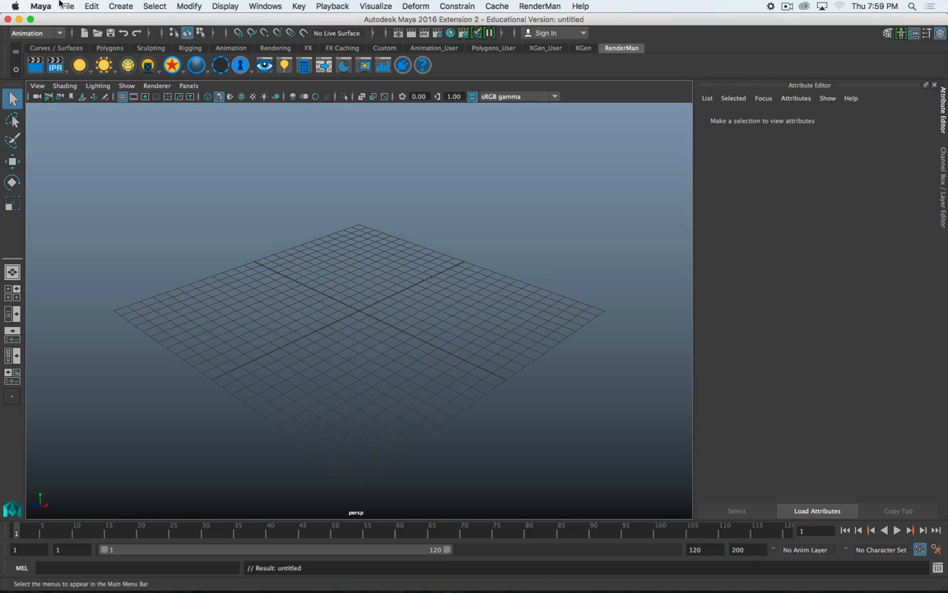
left_click(67, 6)
left_click(82, 24)
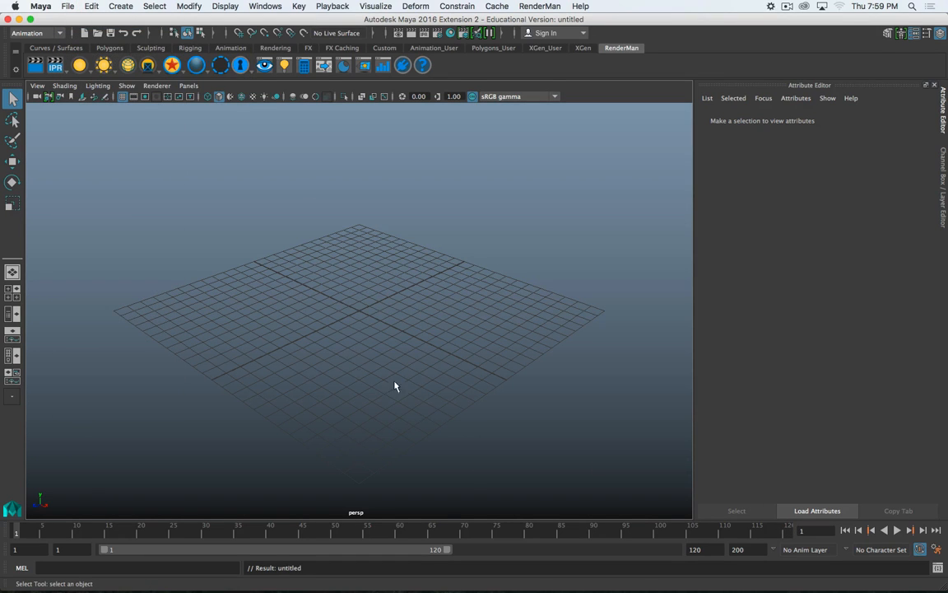
Step: Open the scene Space_Kid_Pxr_03_Render_Clay.mb and dismiss the file-reading error notice
left_click(67, 6)
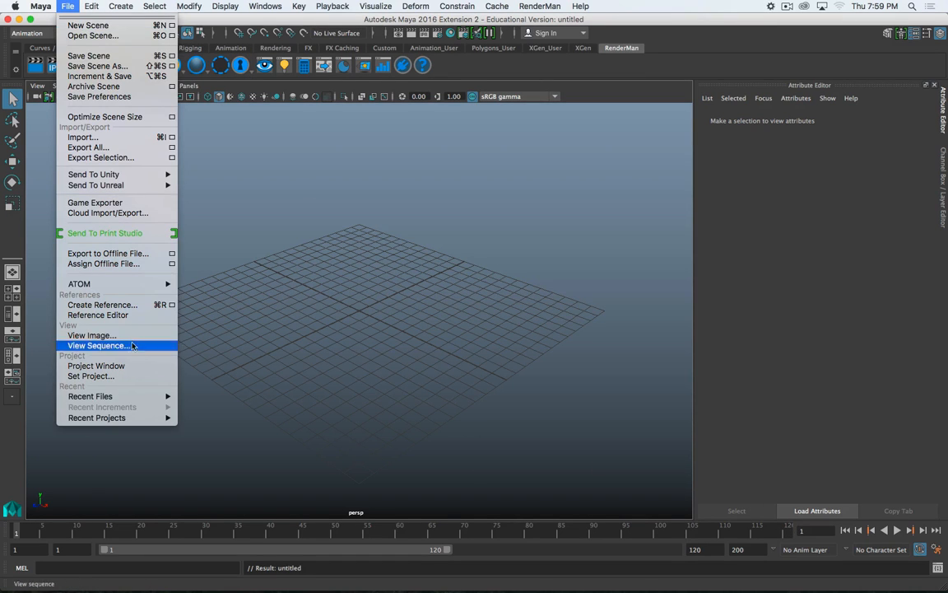
left_click(80, 36)
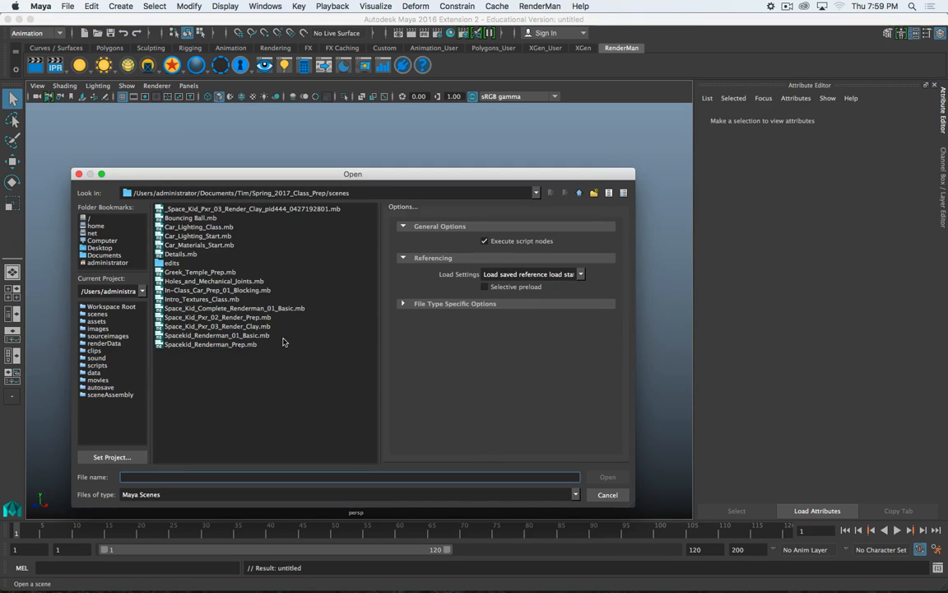
left_click(271, 326)
left_click(620, 478)
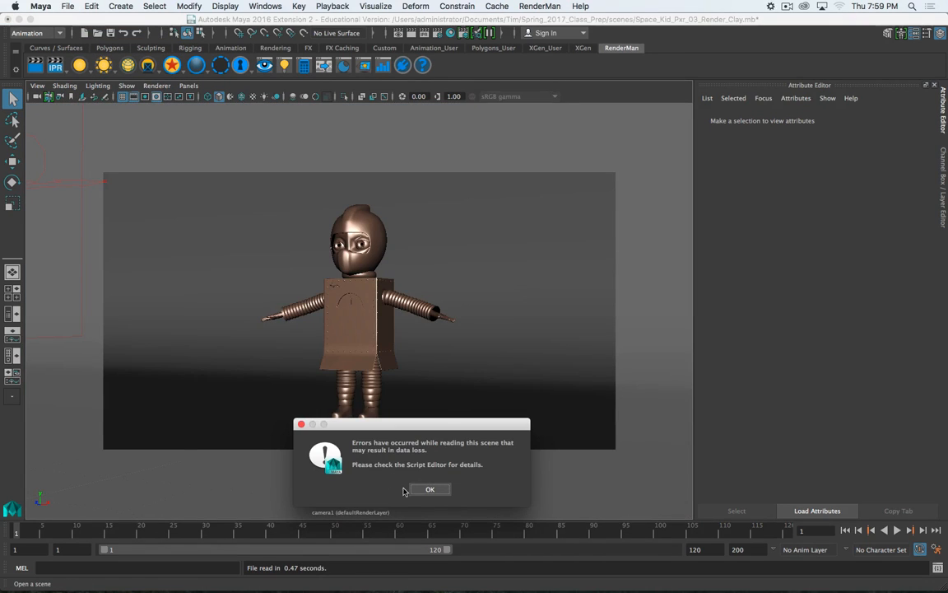
left_click(428, 489)
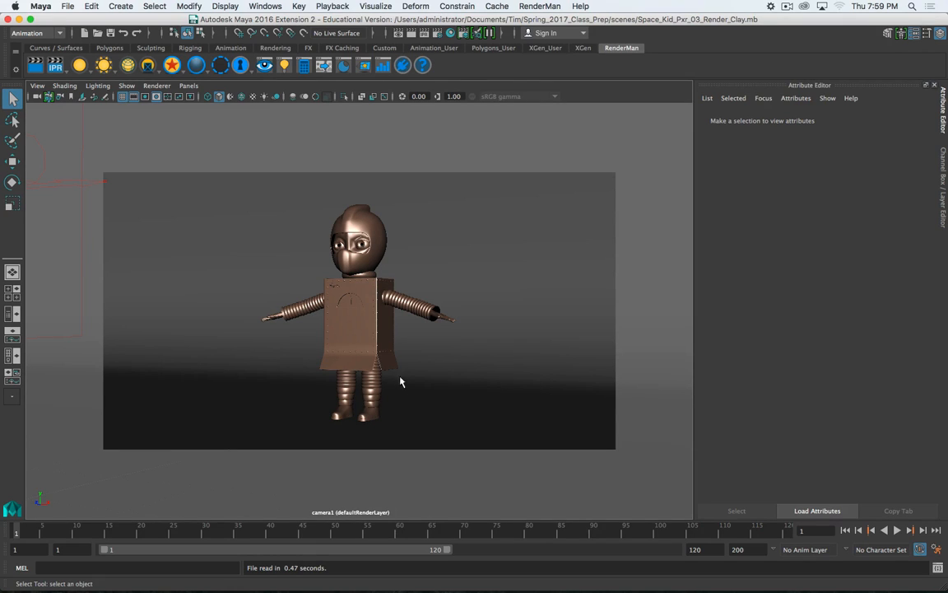
Step: Switch the viewport from camera1 to the persp camera and bring the whole set into view
left_click(188, 86)
mouse_move(247, 96)
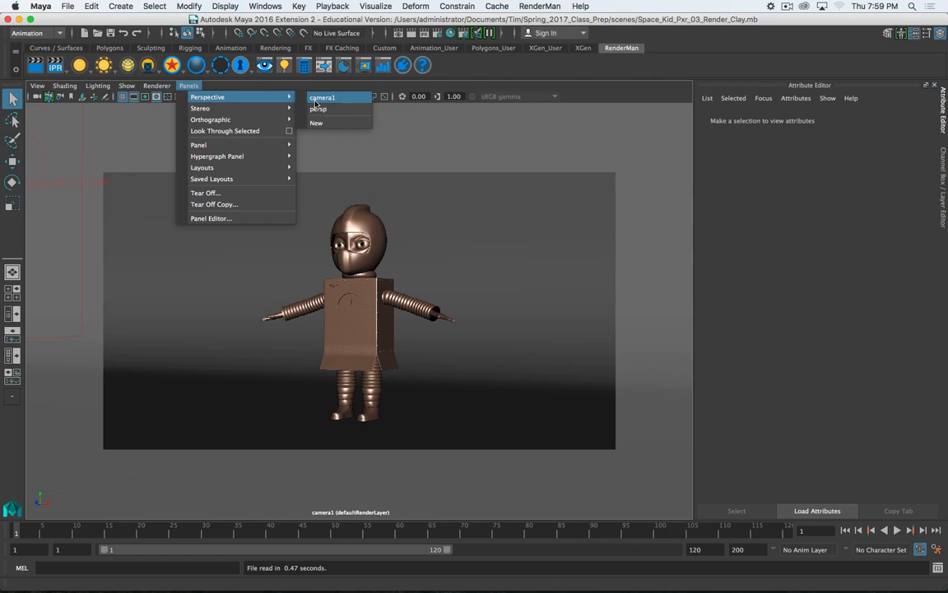
left_click(325, 99)
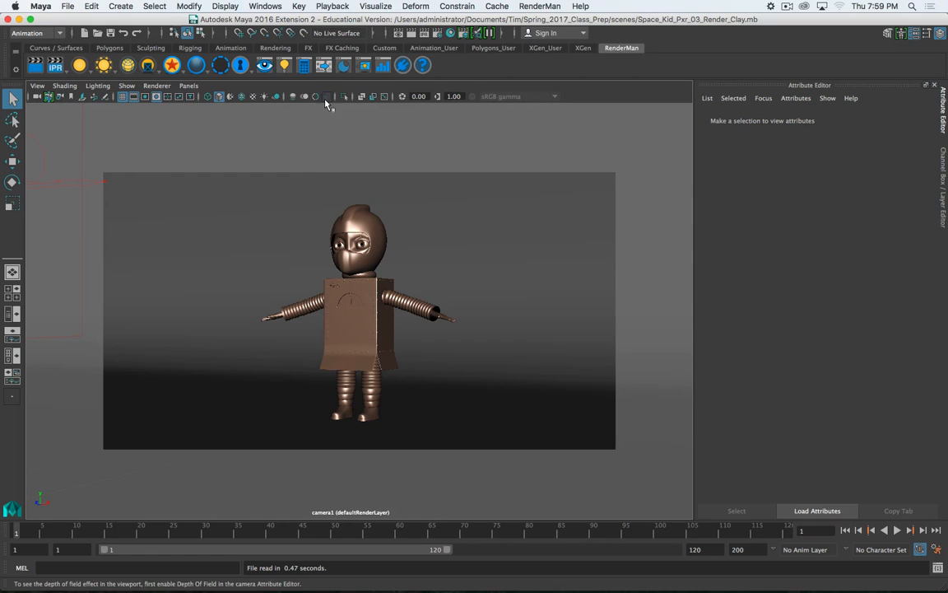
left_click(188, 86)
mouse_move(247, 96)
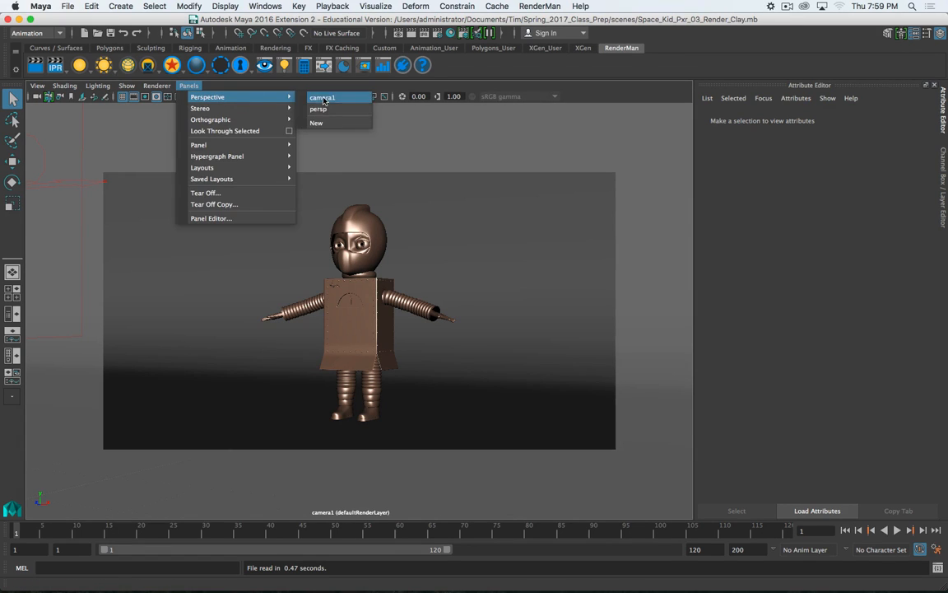
left_click(322, 109)
scroll(510, 349, "down", 6)
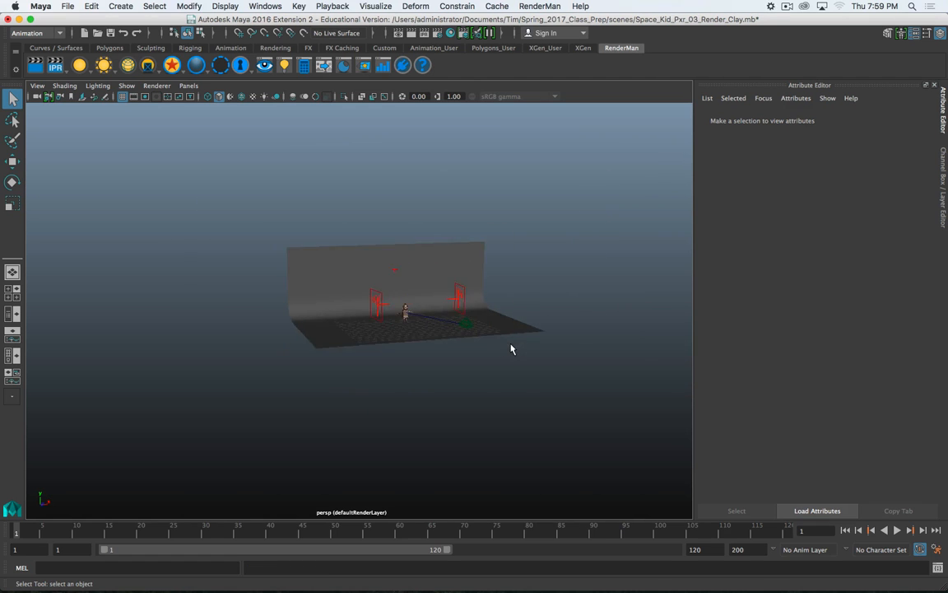
scroll(510, 349, "up", 3)
left_click_drag(564, 341, 445, 340, "alt")
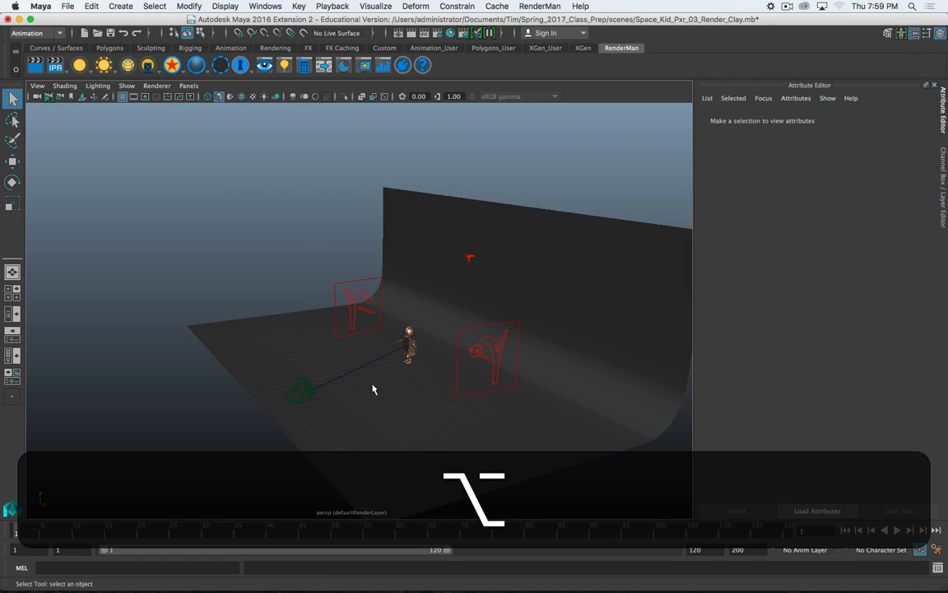
Step: Show the Channel Box / Layer Editor in place of the attributes and highlight the SideLights display layer
left_click(305, 393)
left_click_drag(353, 422, 364, 398, "alt")
left_click(511, 368)
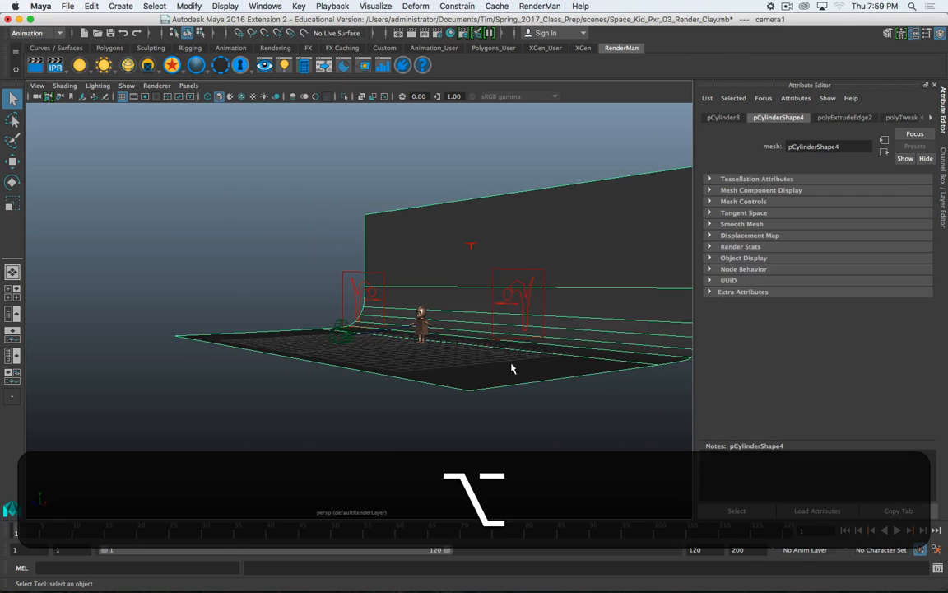
left_click(945, 184)
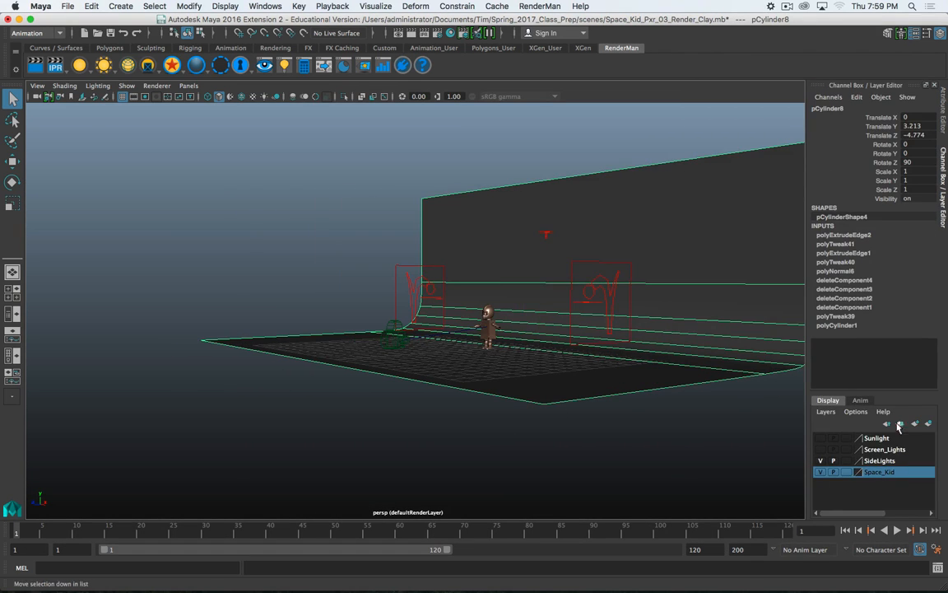
left_click(877, 460)
Step: Examine the Space Kid character, the side lights and the render camera from several angles
left_click_drag(576, 213, 364, 344, "alt")
right_click_drag(364, 345, 508, 320, "alt")
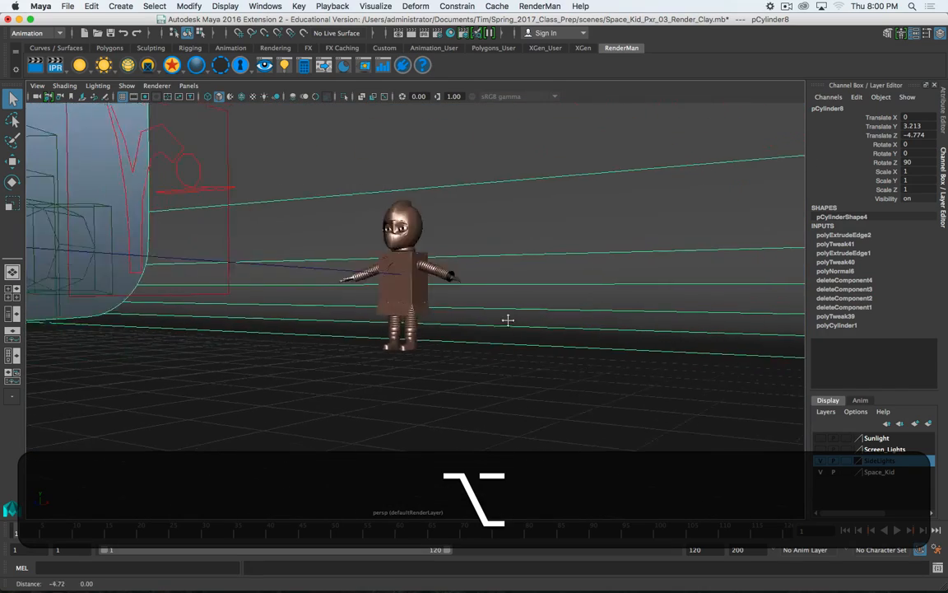
left_click_drag(508, 319, 419, 359, "alt")
middle_click_drag(457, 368, 459, 333, "alt")
left_click_drag(458, 312, 462, 333, "alt")
middle_click_drag(514, 347, 458, 331, "alt")
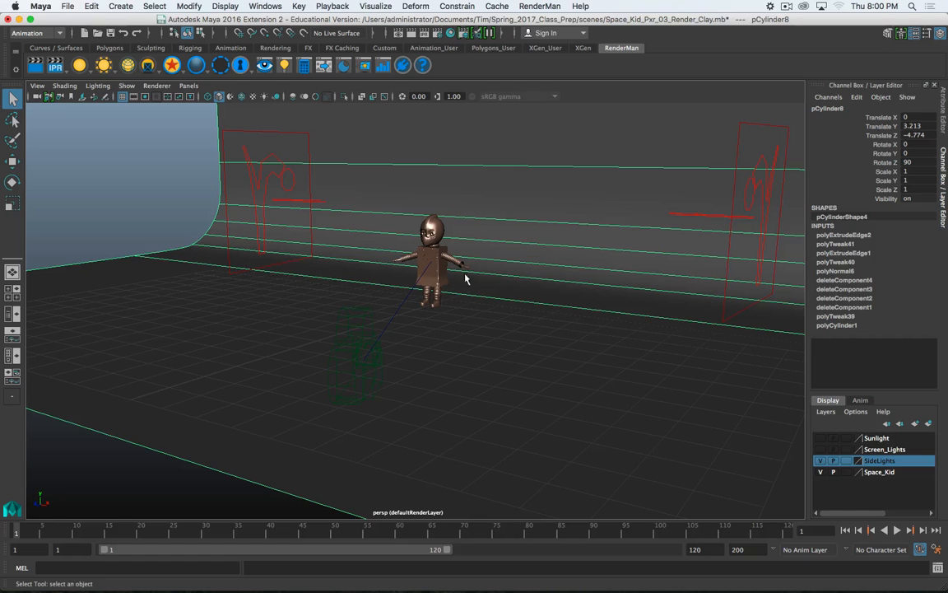
scroll(474, 273, "up", 10)
middle_click_drag(477, 274, 441, 354, "alt")
left_click(355, 400)
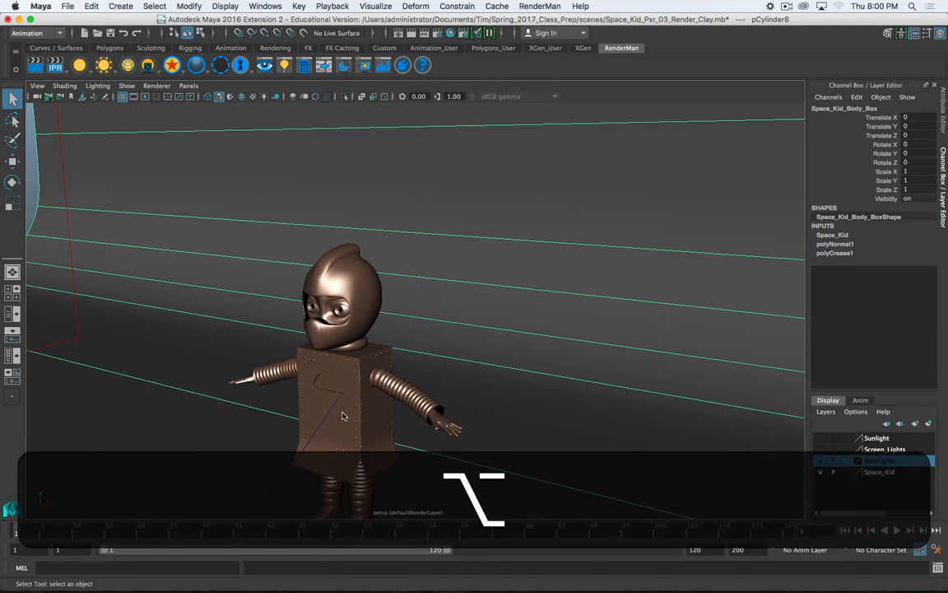
middle_click_drag(446, 389, 496, 345, "alt")
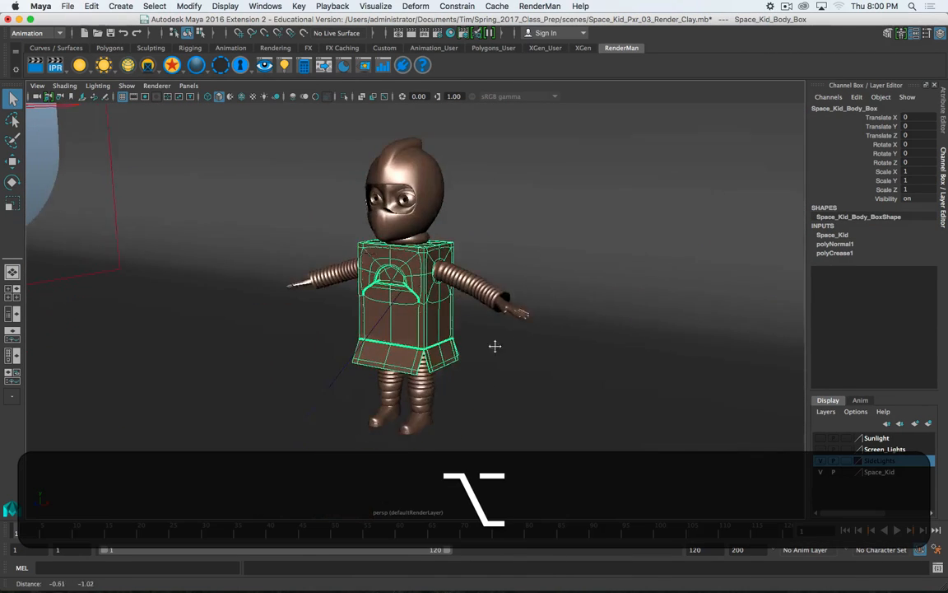
left_click_drag(496, 345, 466, 391, "alt")
left_click_drag(506, 217, 414, 363)
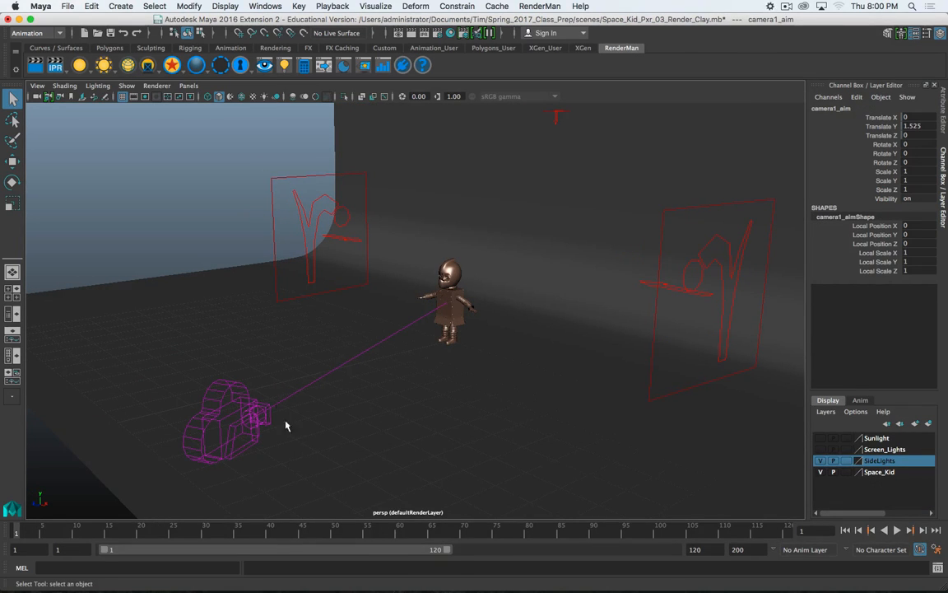
key("alt")
Step: Select the curved backdrop, all three lights and camera1, and hide the selection
left_click(341, 443)
key("f")
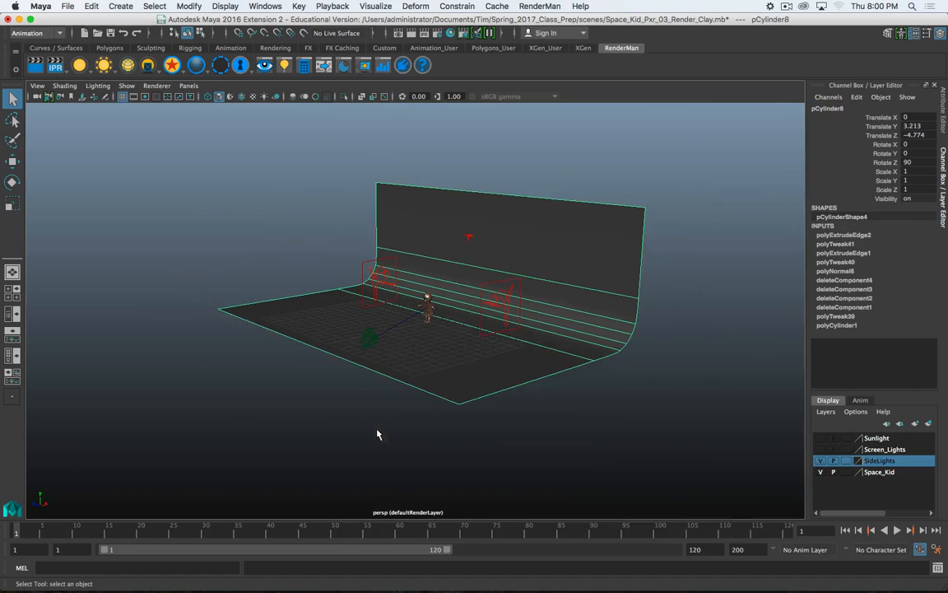
left_click(500, 303, "shift")
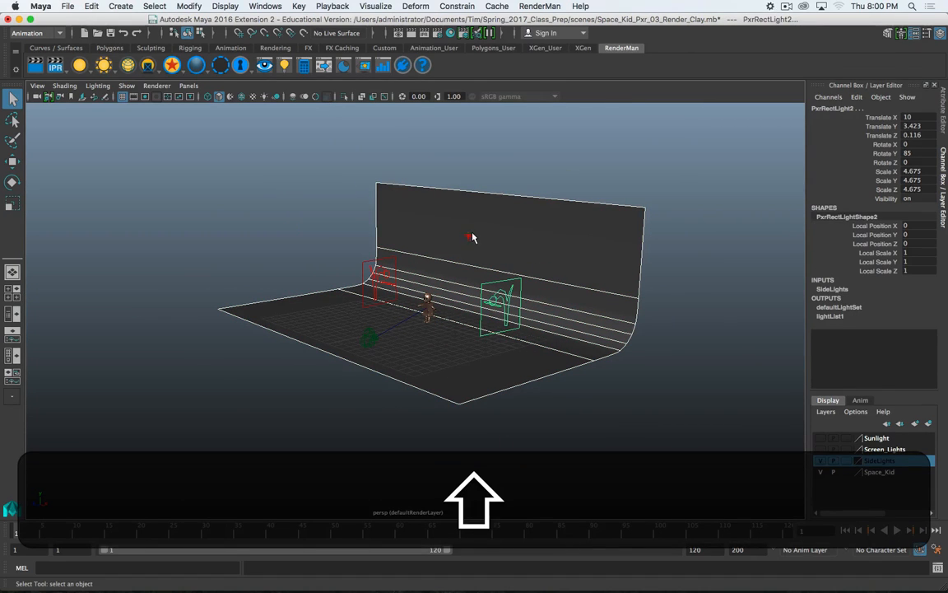
left_click(380, 276, "shift")
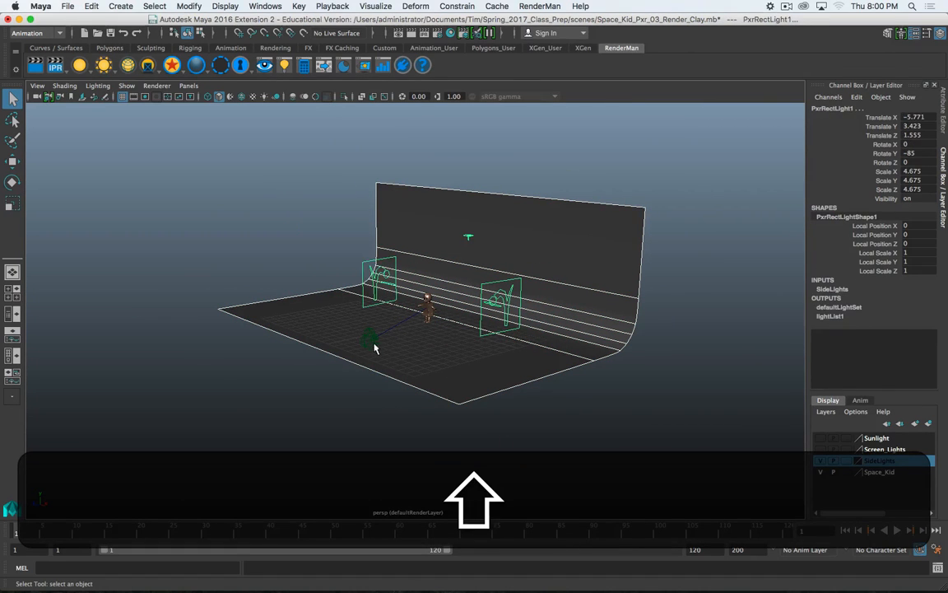
left_click(372, 340, "shift")
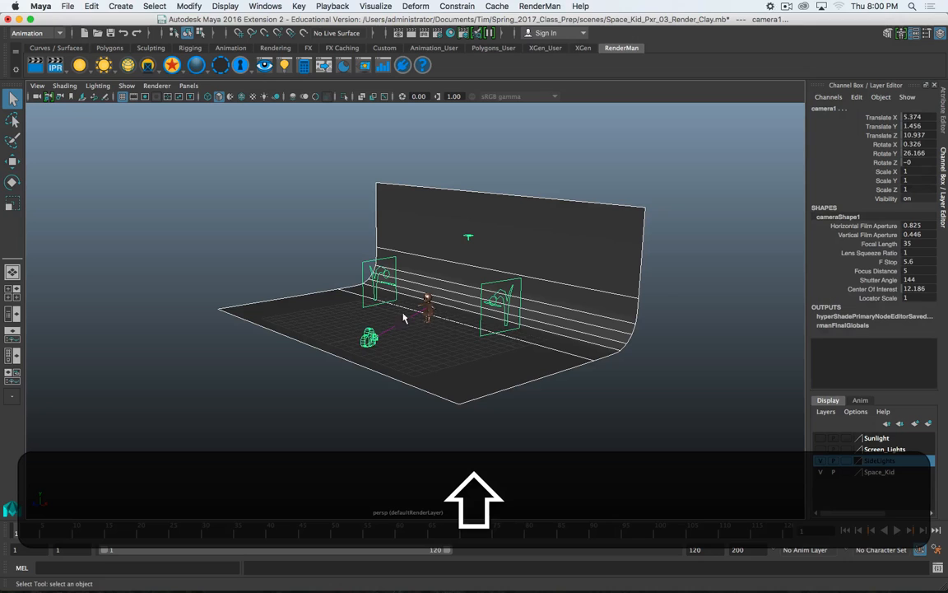
left_click(225, 5)
mouse_move(277, 70)
left_click(449, 71)
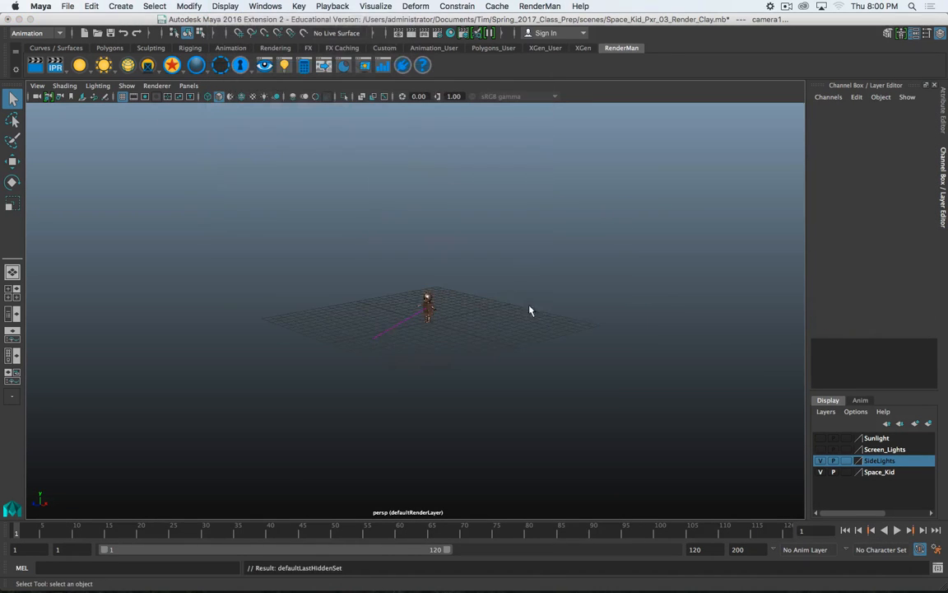
Step: Select the Space Kid's body box together with both legs and both boots
scroll(464, 302, "up", 10)
left_click_drag(527, 352, 444, 305, "alt")
left_click(560, 359)
scroll(540, 364, "down", 5)
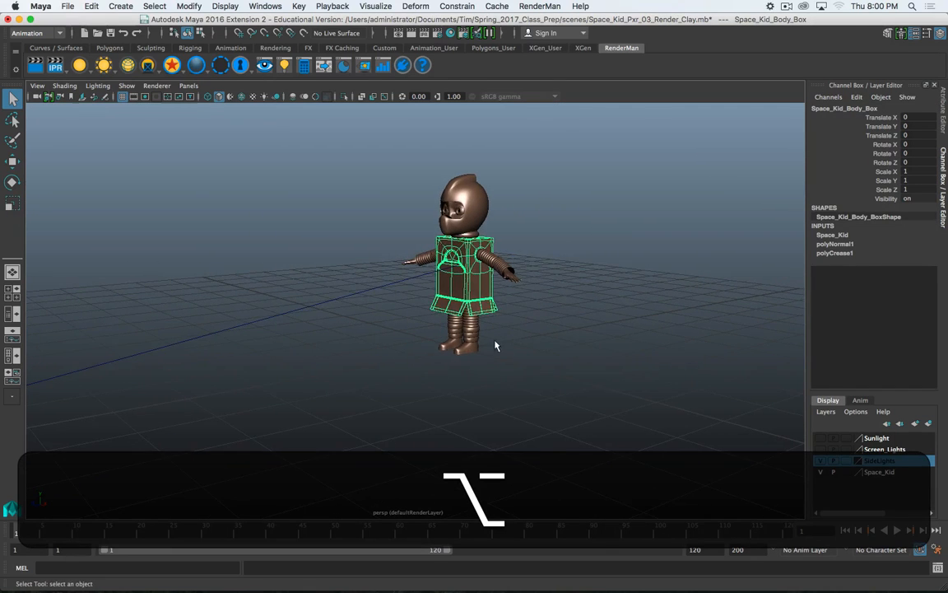
scroll(444, 305, "up", 5)
left_click(519, 344, "shift")
left_click(517, 331, "shift")
left_click(490, 329, "shift")
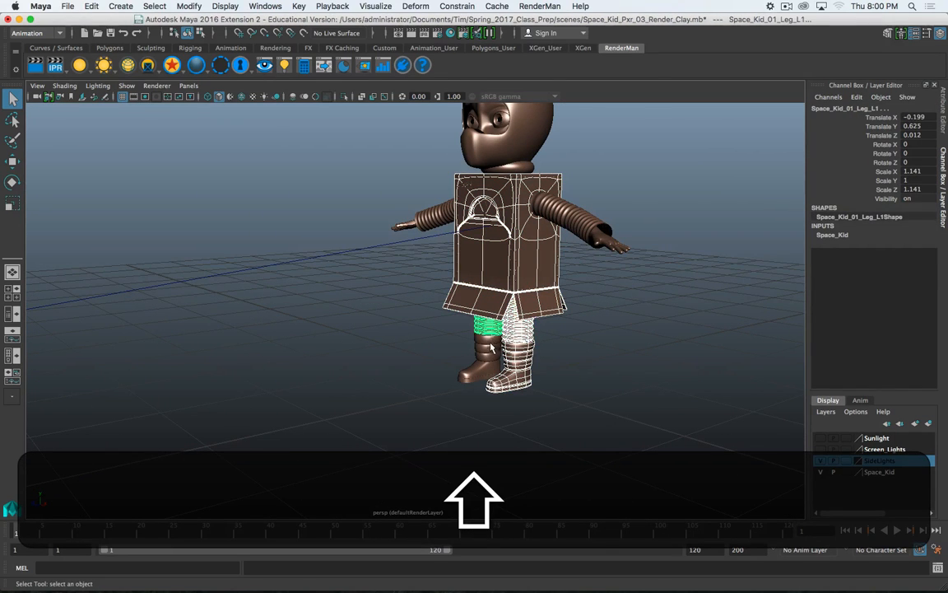
left_click(489, 345, "shift")
left_click(519, 280, "shift")
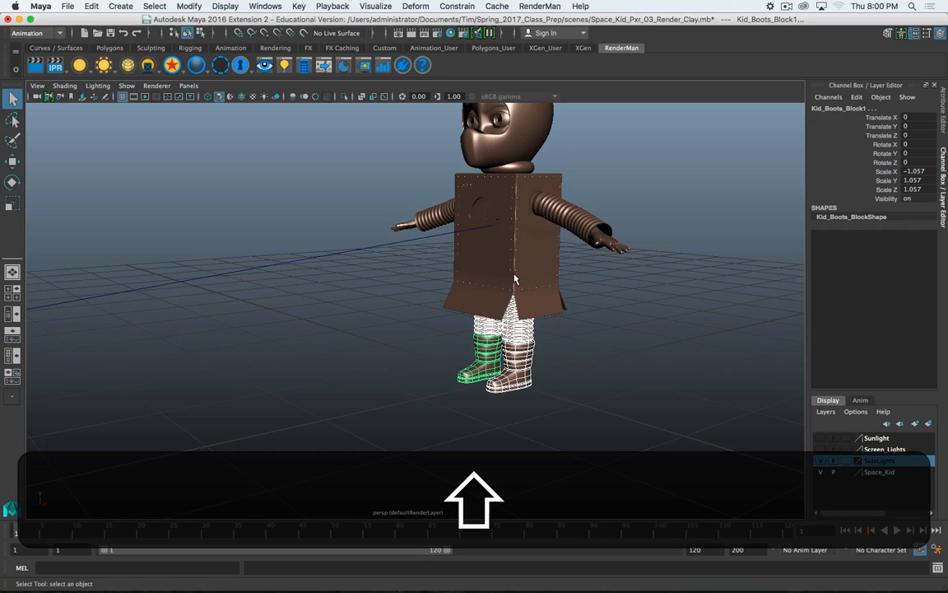
left_click(515, 274, "shift")
key("shift+Up")
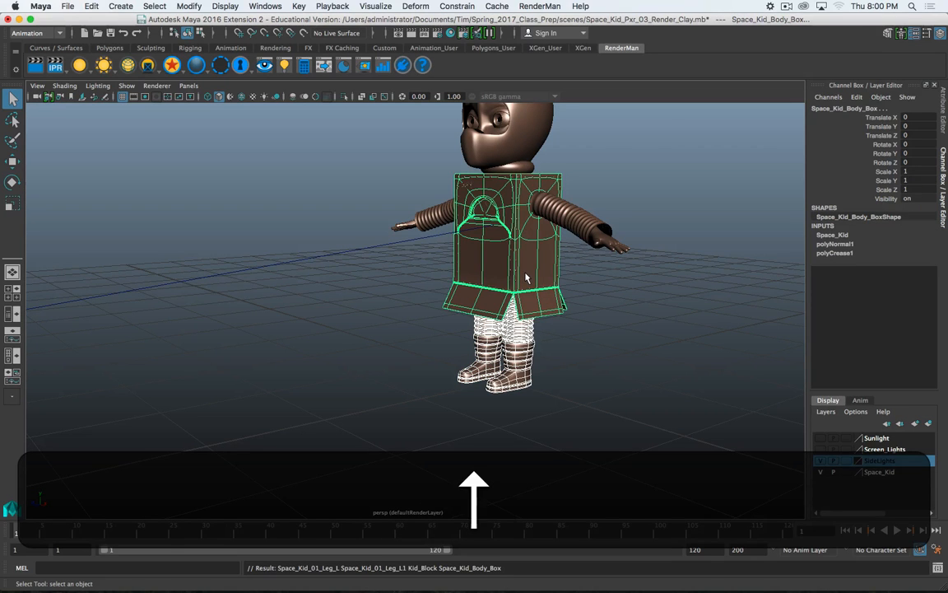
Step: Add the complete front and right-side rivet groups of the body box to the selection
right_click_drag(473, 289, 651, 271, "alt")
middle_click_drag(692, 249, 387, 245, "alt")
right_click_drag(510, 278, 468, 175, "alt")
right_click_drag(608, 305, 412, 285, "alt")
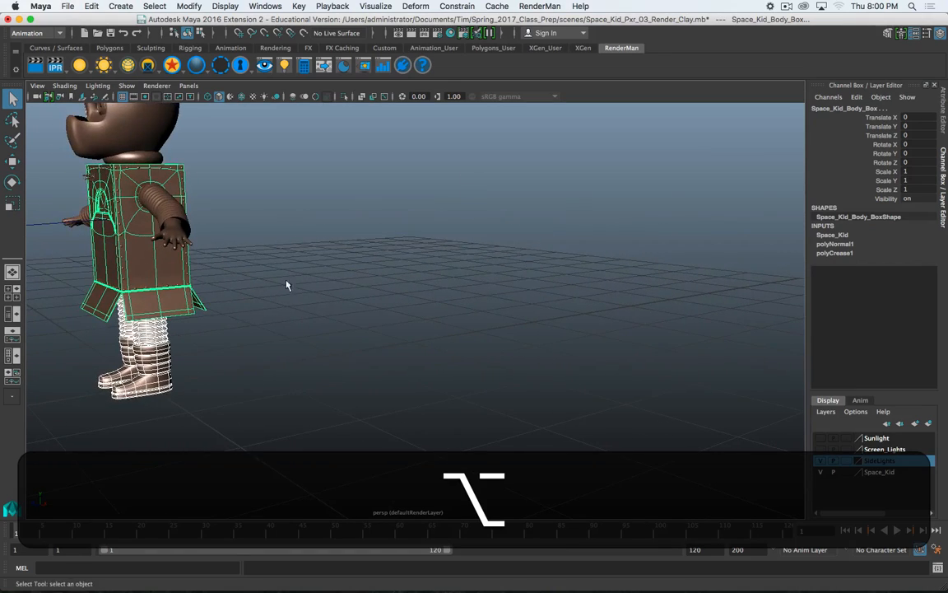
middle_click_drag(165, 283, 350, 285, "alt")
right_click_drag(448, 240, 494, 329, "alt")
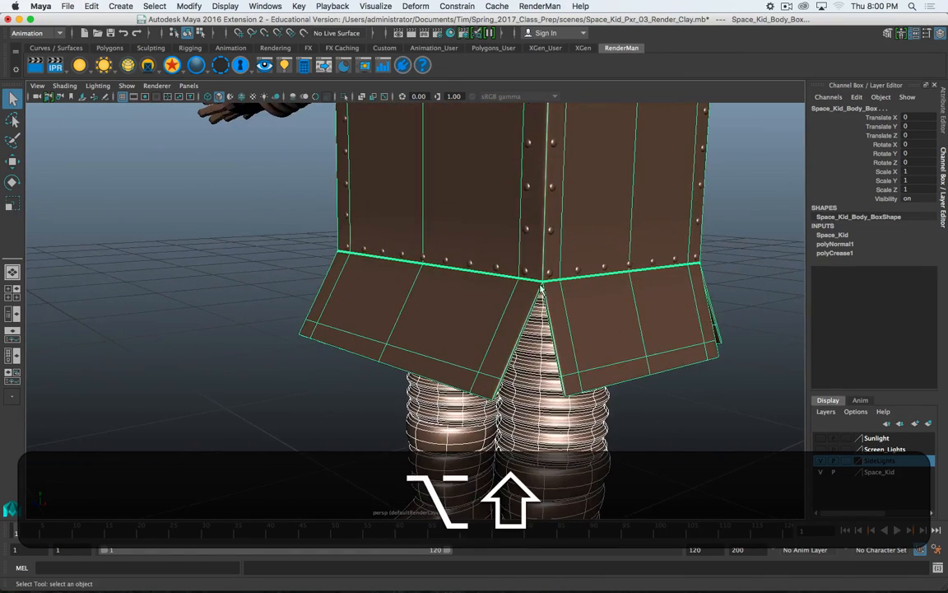
left_click(498, 272, "shift")
key("shift+Up")
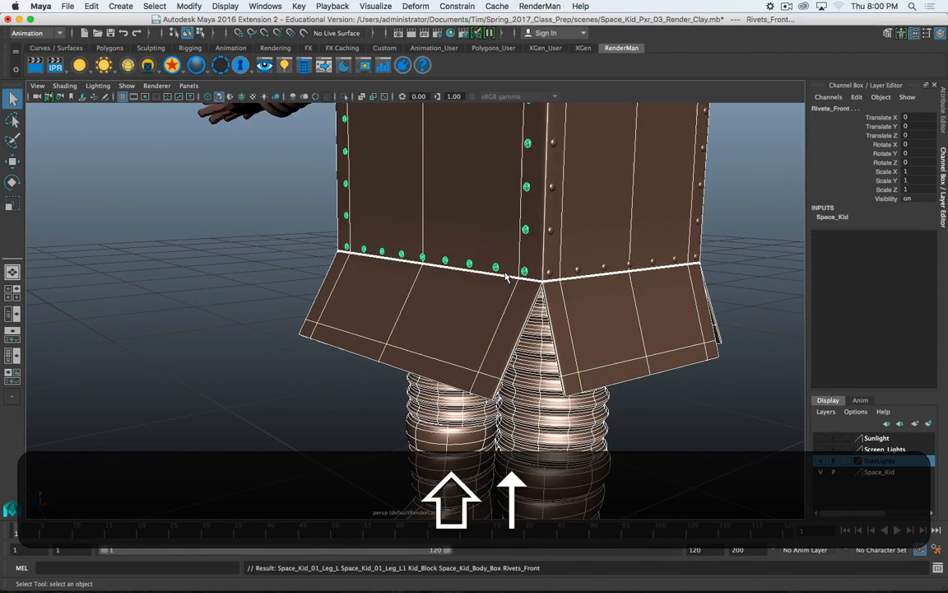
left_click(550, 273, "shift")
key("shift+Up")
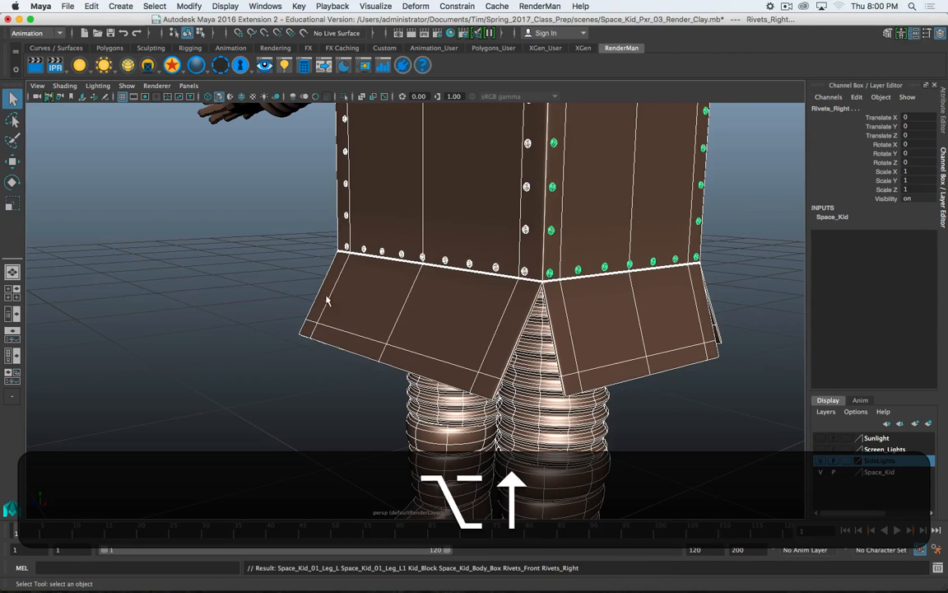
Step: Extend the selection to the character's remaining parts, including the arms, hands, head and helmet
left_click_drag(328, 299, 424, 292, "alt")
key("f")
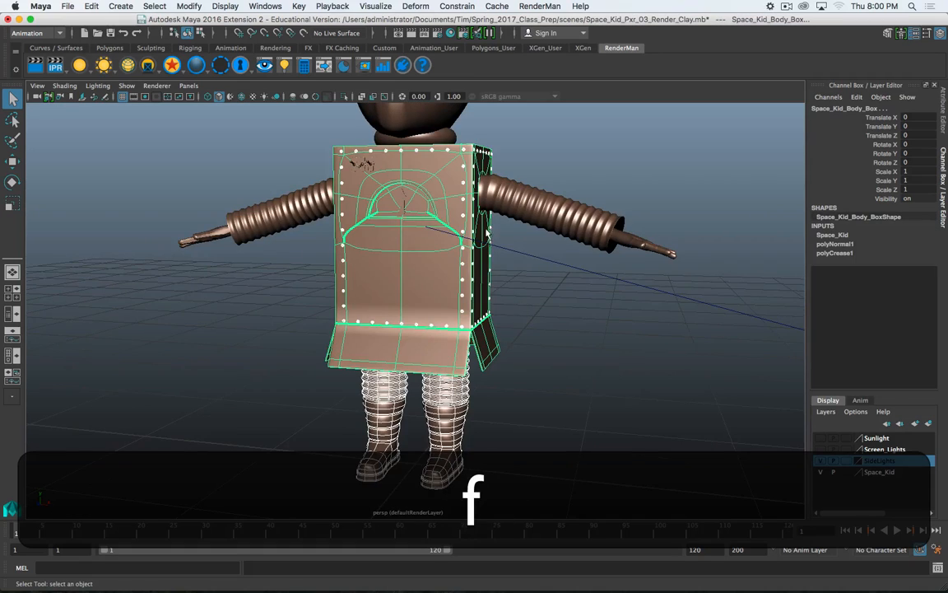
left_click_drag(387, 280, 439, 284, "alt")
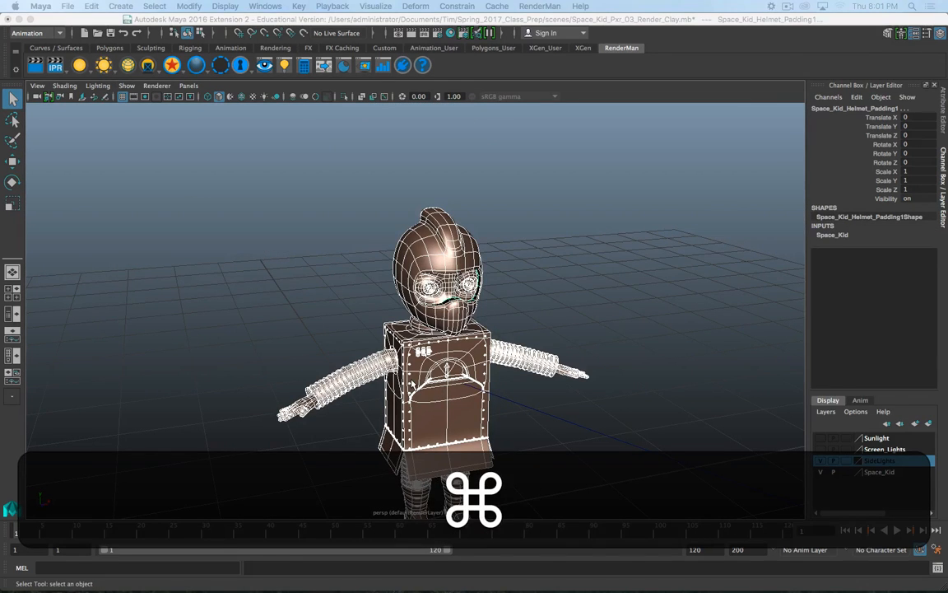
Step: Group the selected character parts and rename the group Space_Kid
key("super+g")
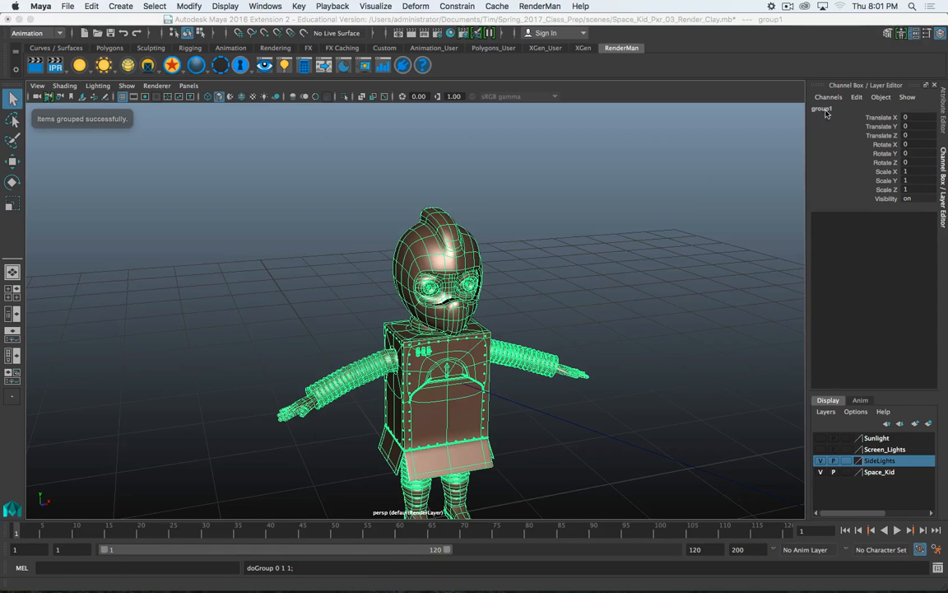
double_click(823, 108)
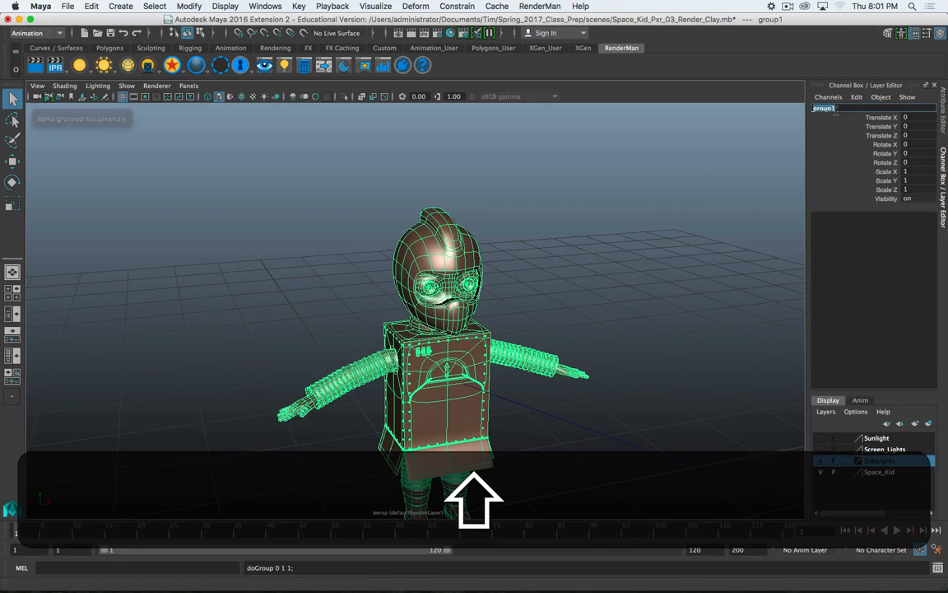
type("SPace_Kid")
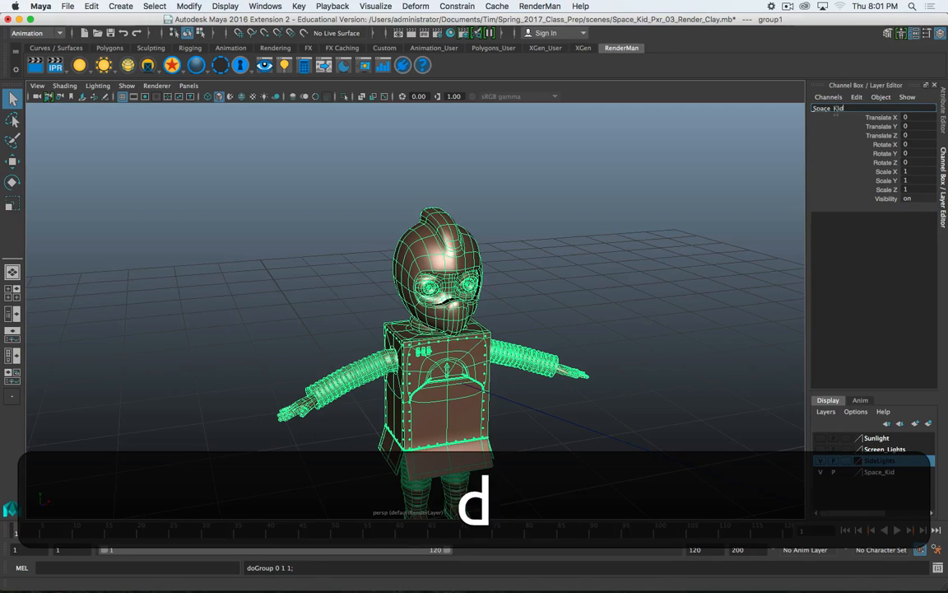
key("Return")
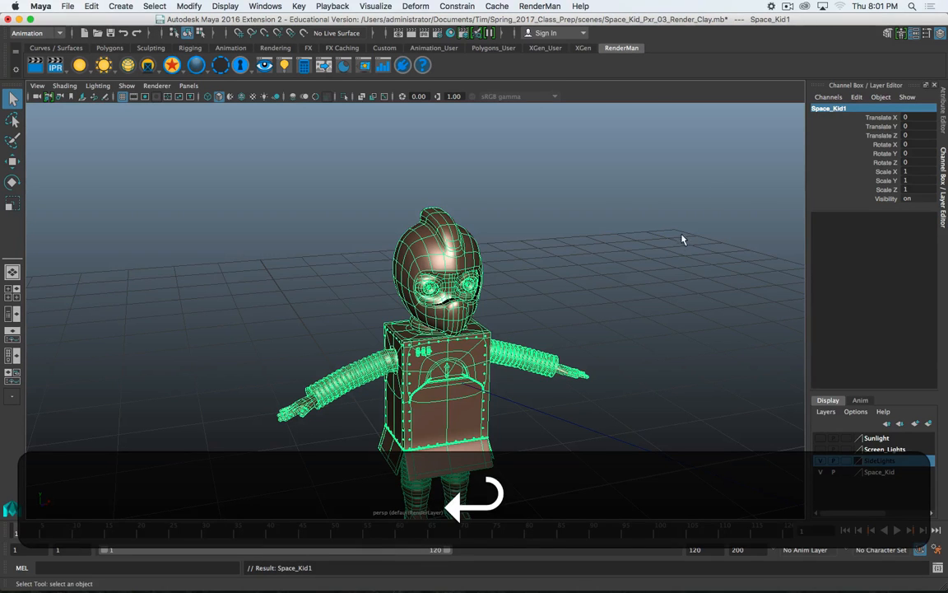
Step: Check the character group's pivot with the Move tool and set a rotation keyframe at frame 1
scroll(443, 332, "down", 6)
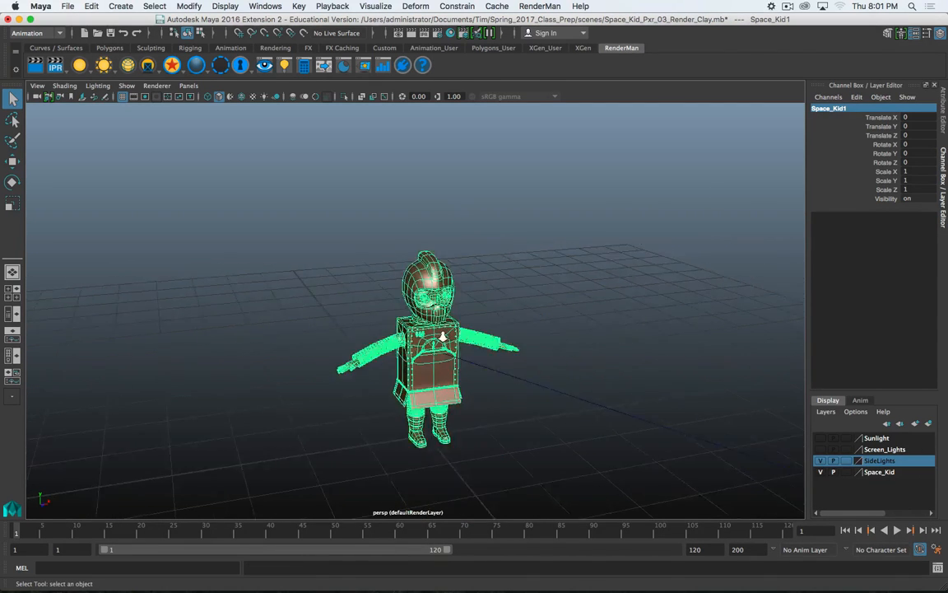
middle_click_drag(523, 346, 507, 290, "alt")
key("alt+w")
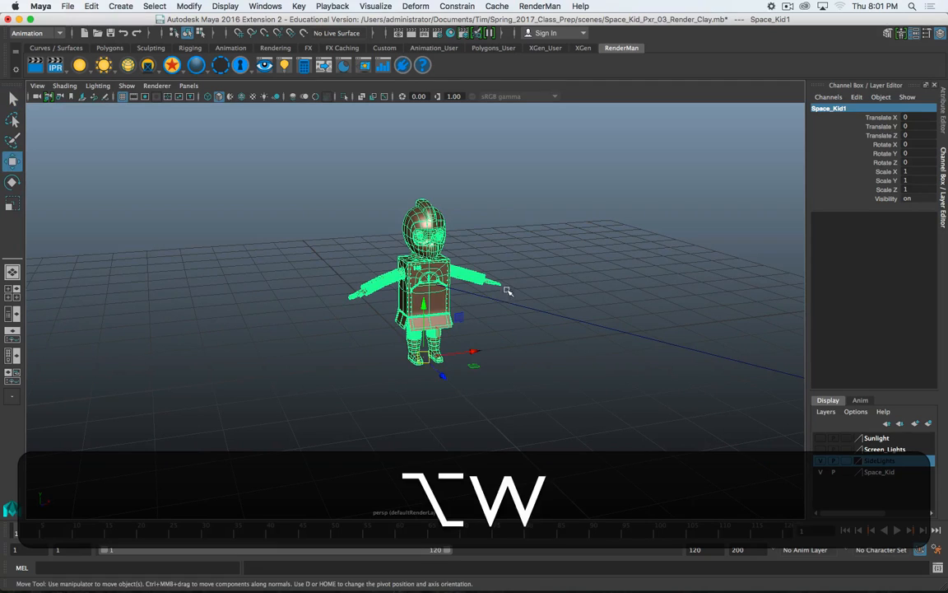
left_click_drag(499, 395, 451, 382, "alt")
scroll(452, 381, "down", 6)
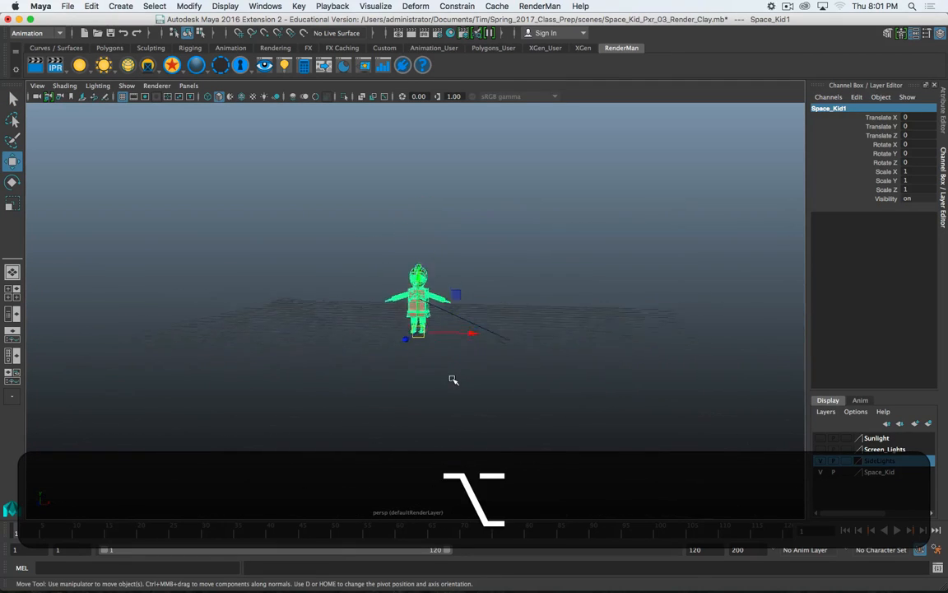
scroll(450, 381, "up", 8)
mouse_move(337, 393)
left_mouse_down("alt")
mouse_move(370, 387)
mouse_move(355, 393)
left_mouse_up("alt")
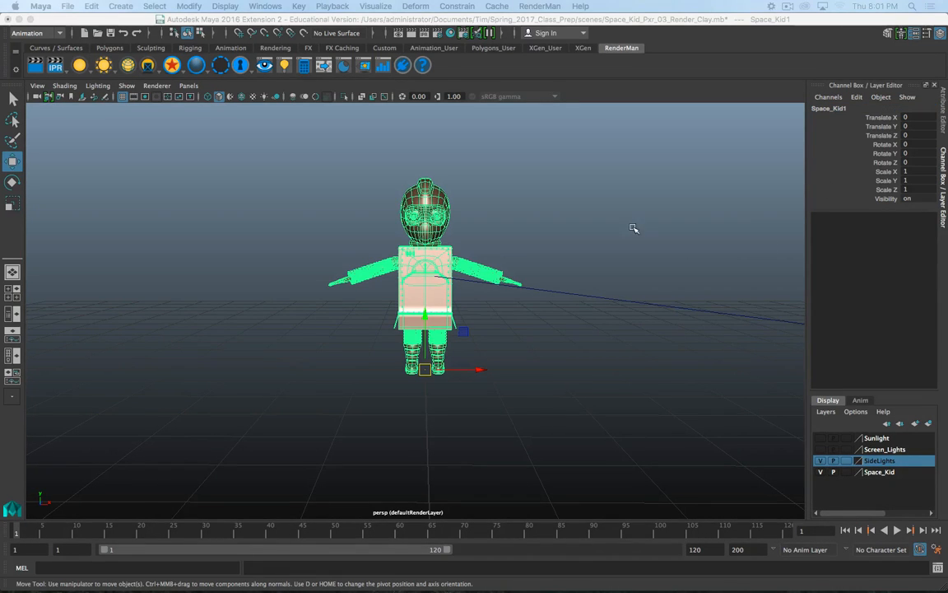
key("shift")
key("shift+e")
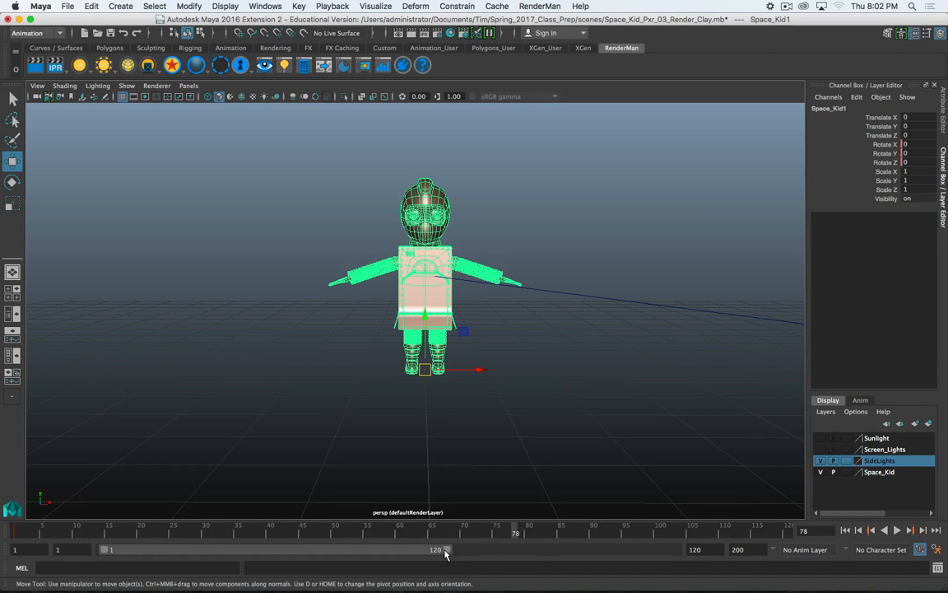
Step: Extend the playback range to frame 133 and set the current time to frame 73
left_click_drag(445, 554, 484, 560)
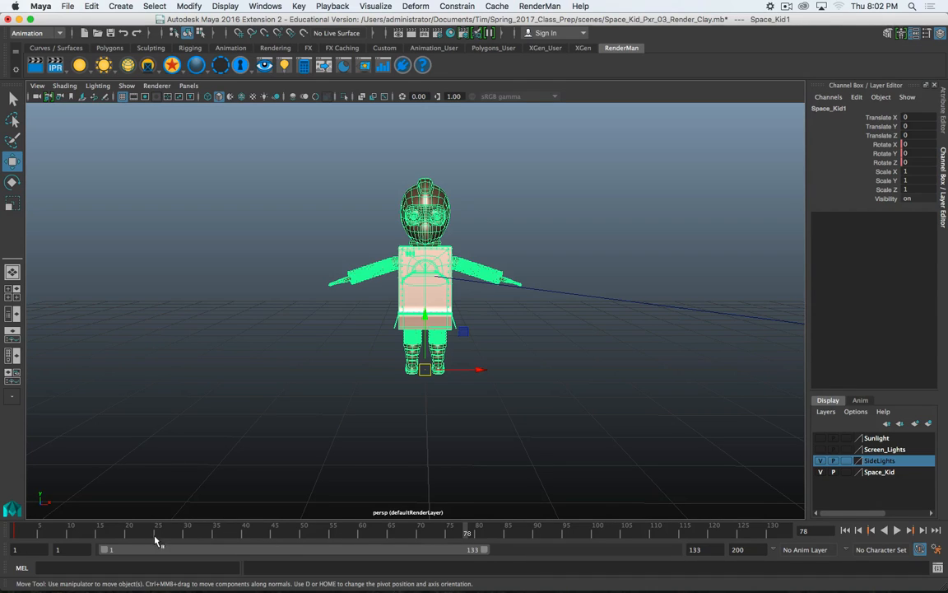
key("alt+v")
left_click_drag(251, 543, 433, 537)
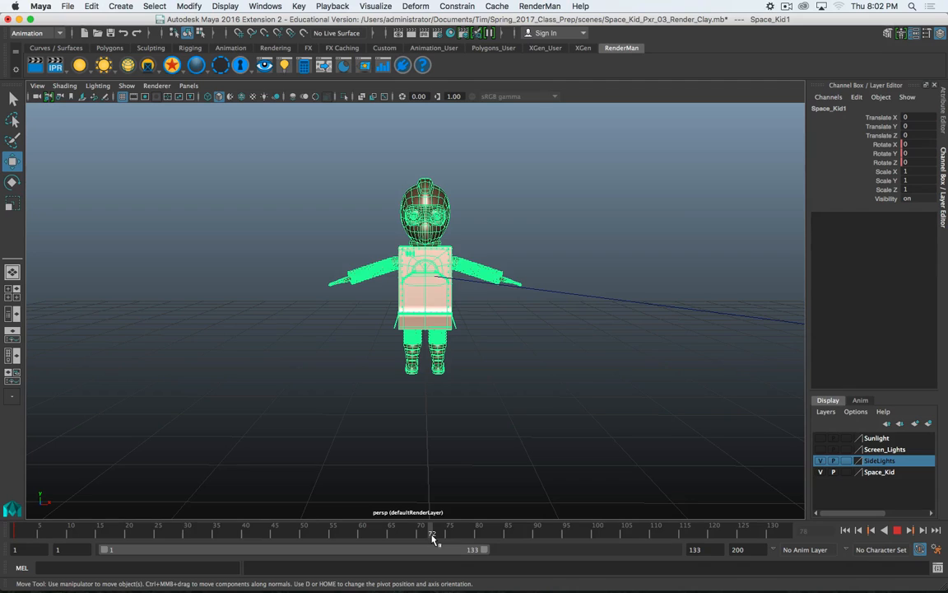
left_click_drag(436, 540, 436, 540)
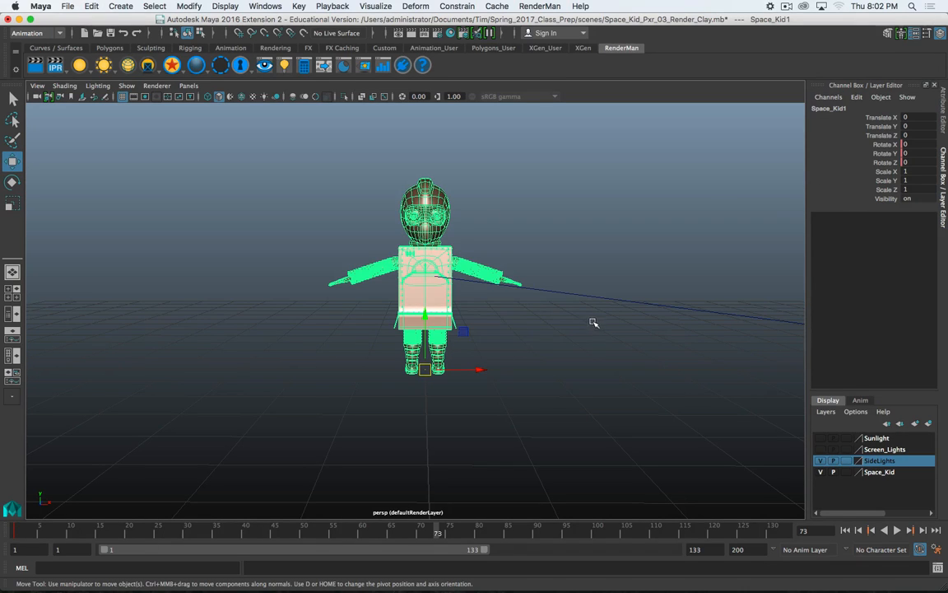
Step: Spin the character group about its Y axis at frame 73 and set Rotate Y to -360
left_click(887, 153)
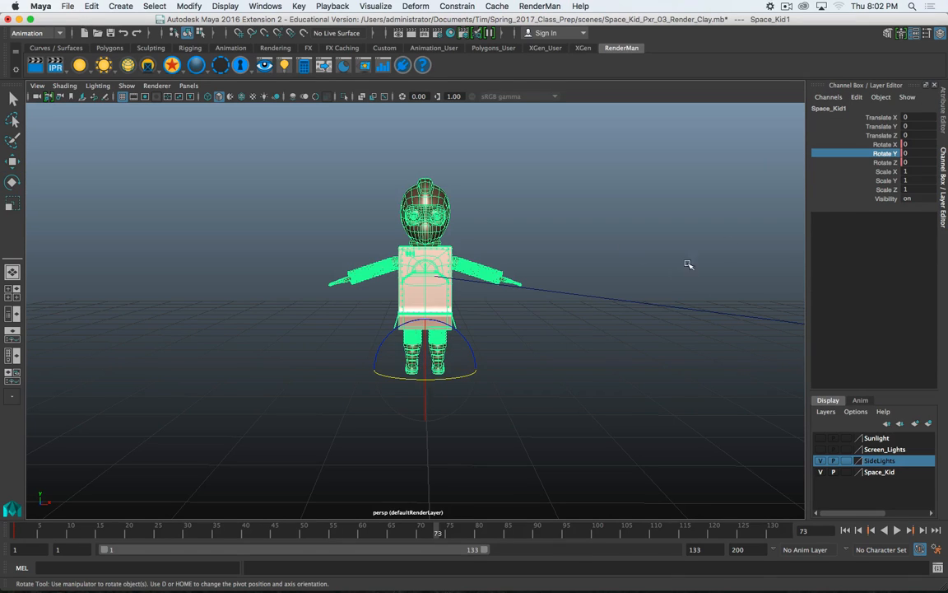
middle_click_drag(568, 353, 262, 367)
left_click(922, 154)
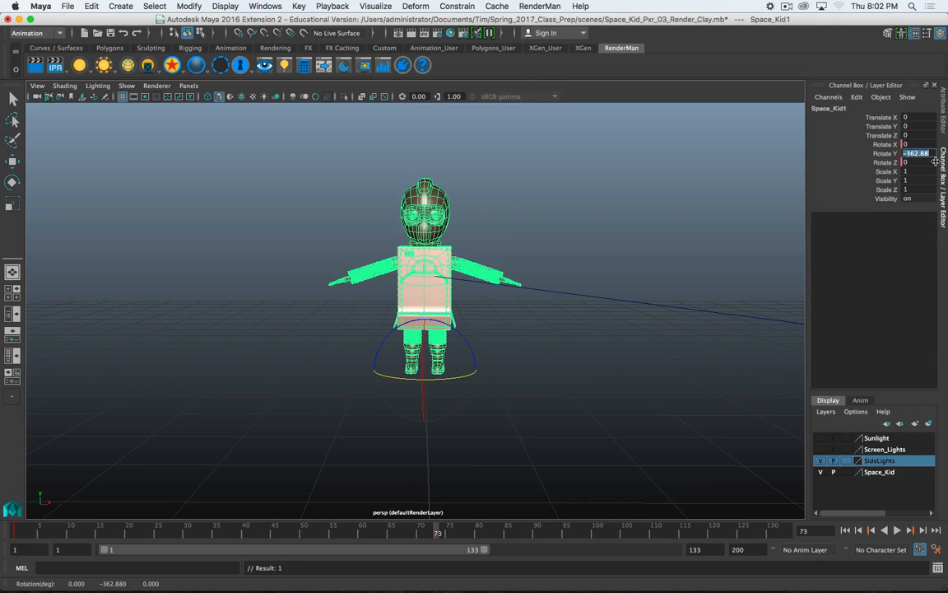
type("+360")
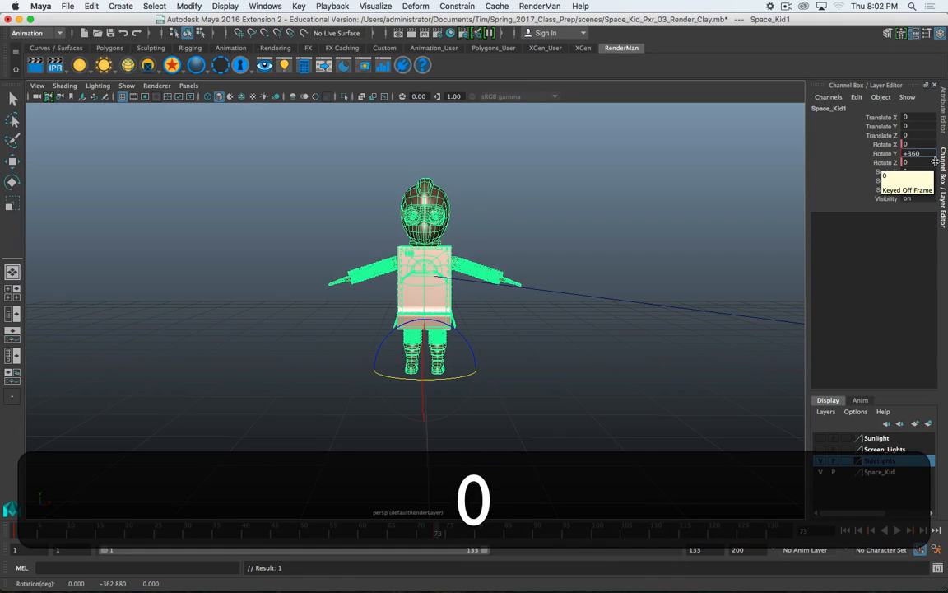
key("Left")
key("BackSpace")
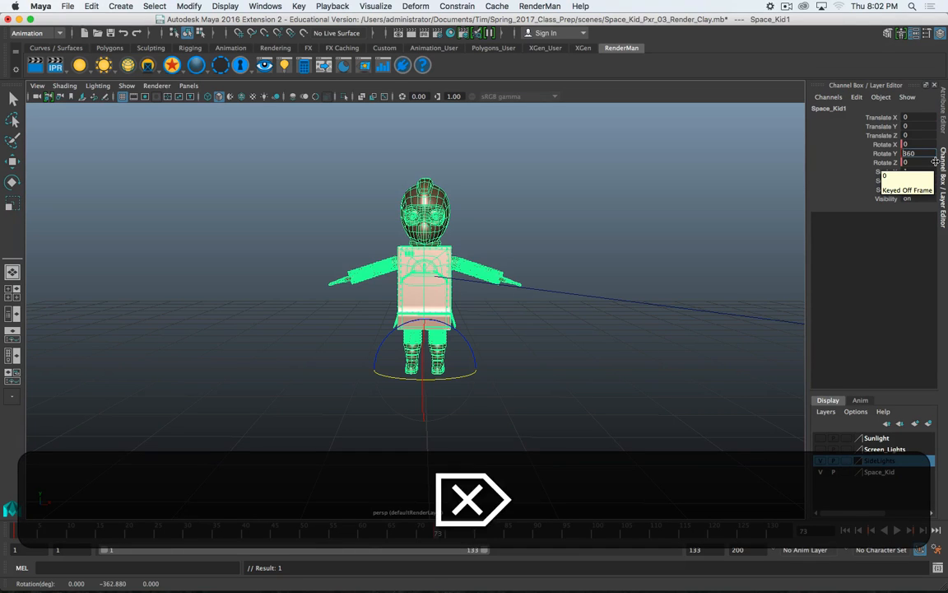
type("-")
key("Return")
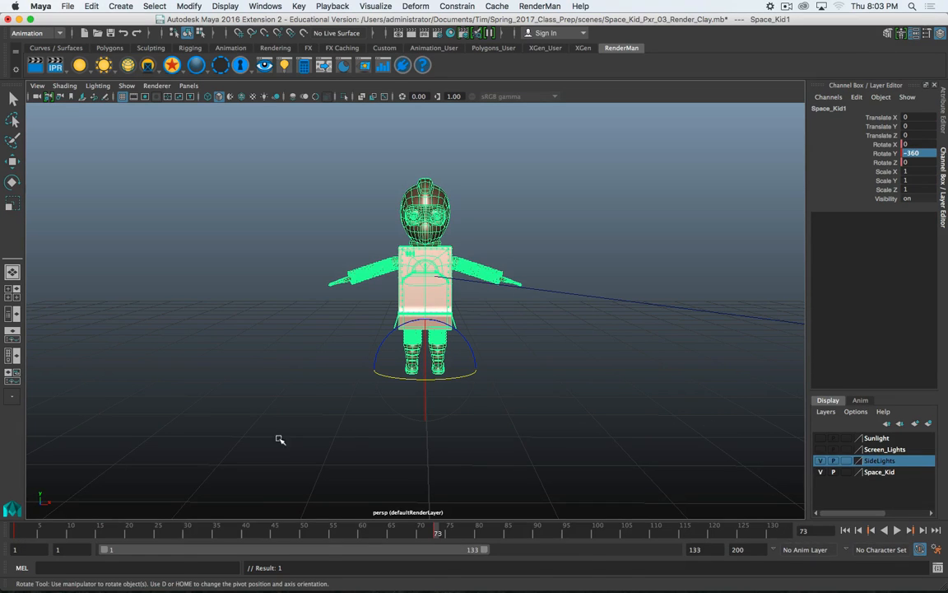
Step: Preview the character's rotation and set the end time of the animation to frame 72
key("alt+v")
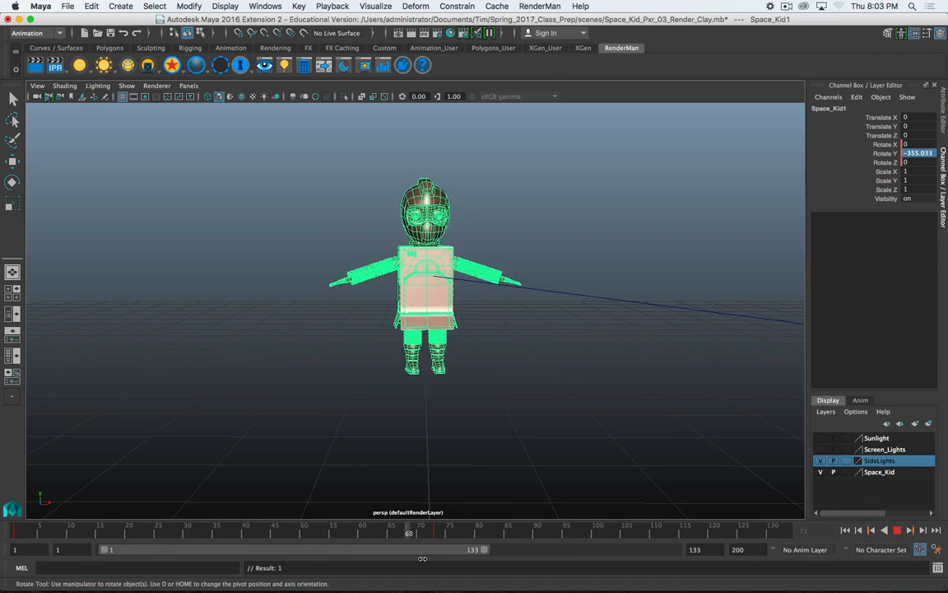
key("alt+v")
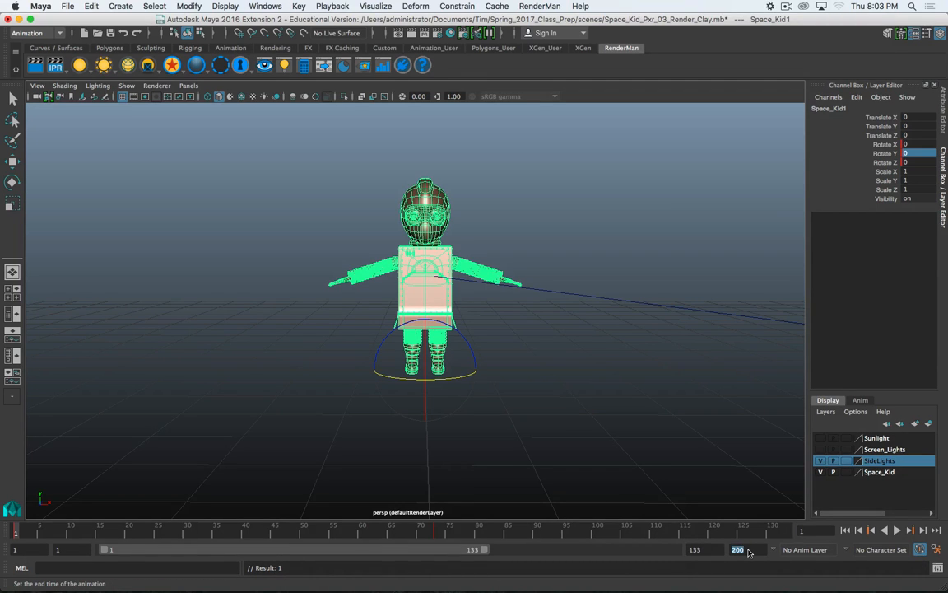
type("72")
key("Return")
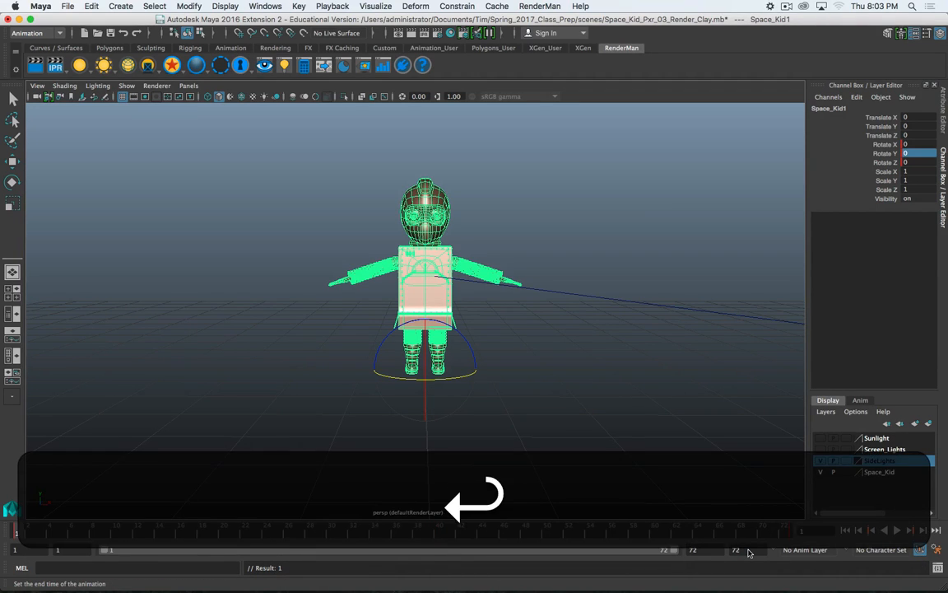
Step: Play back the character's turntable spin over the shortened 72-frame range, then stop playback
key("alt+v")
key("super+period")
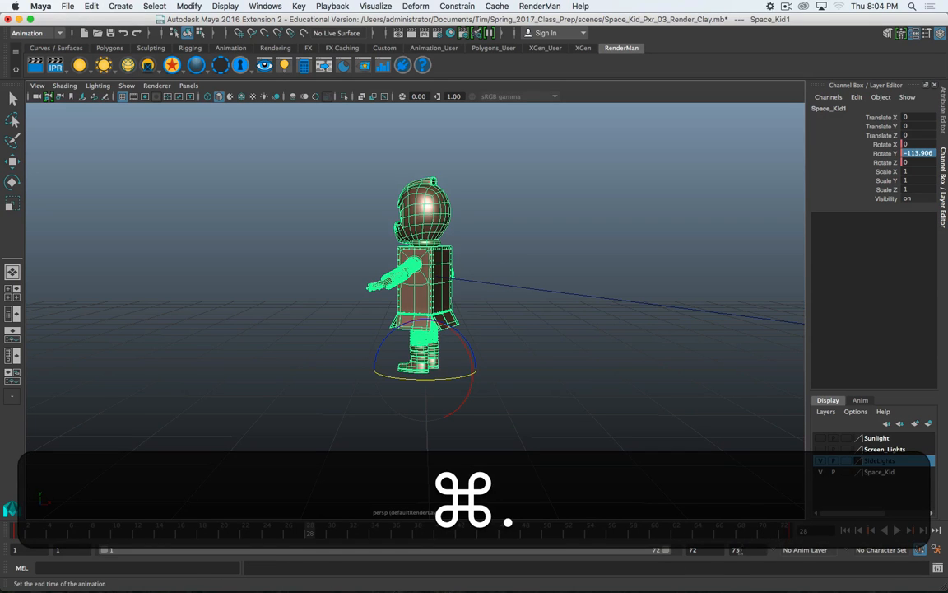
left_click(897, 531)
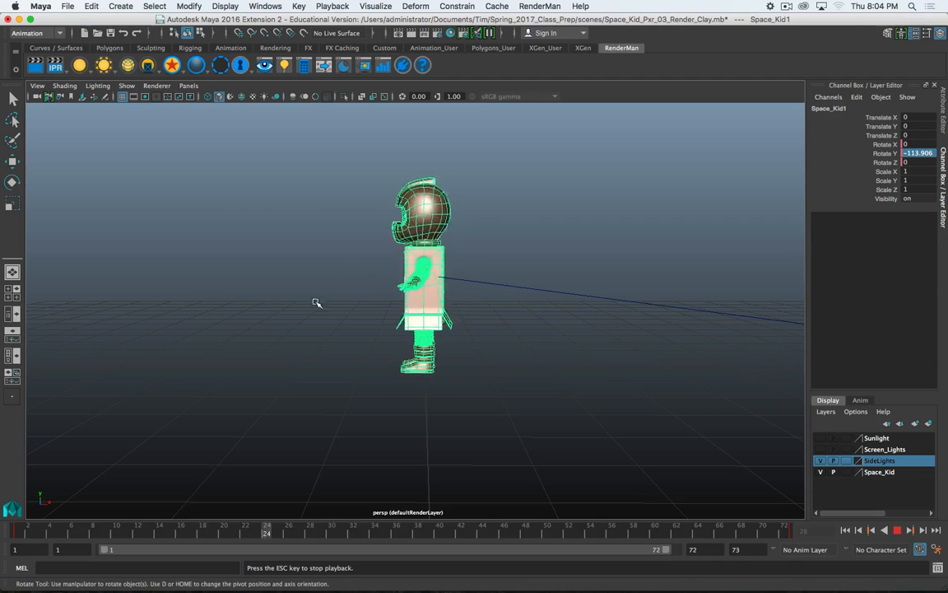
left_click(898, 531)
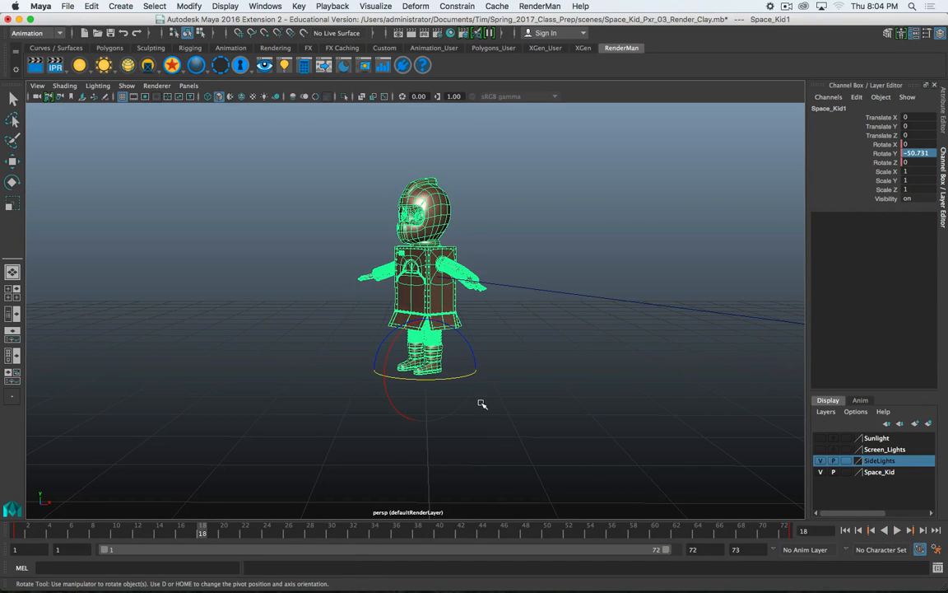
Step: Show the character group's rotation curves in the Graph Editor and give all their keys linear tangents
left_click(12, 337)
key("f")
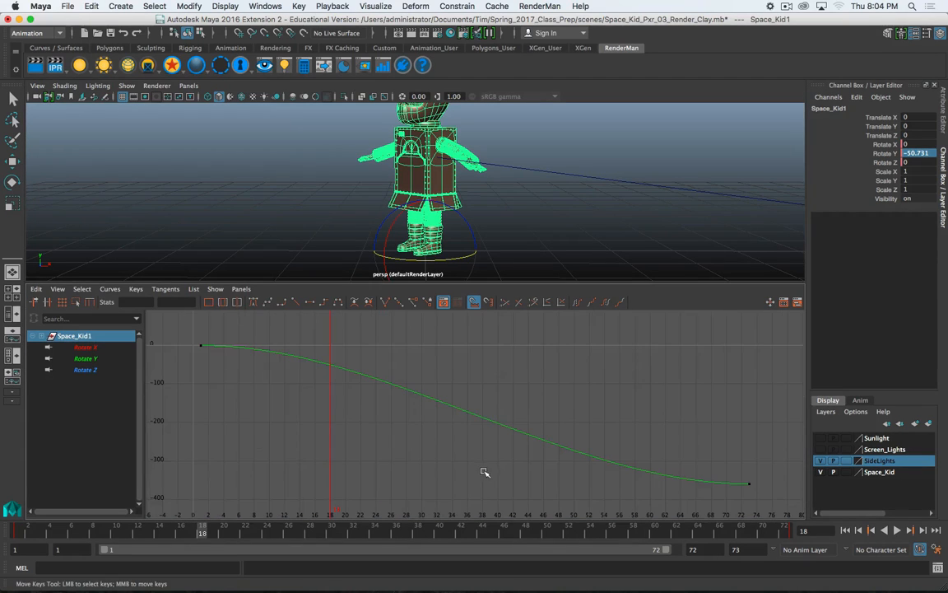
left_click_drag(176, 321, 780, 501)
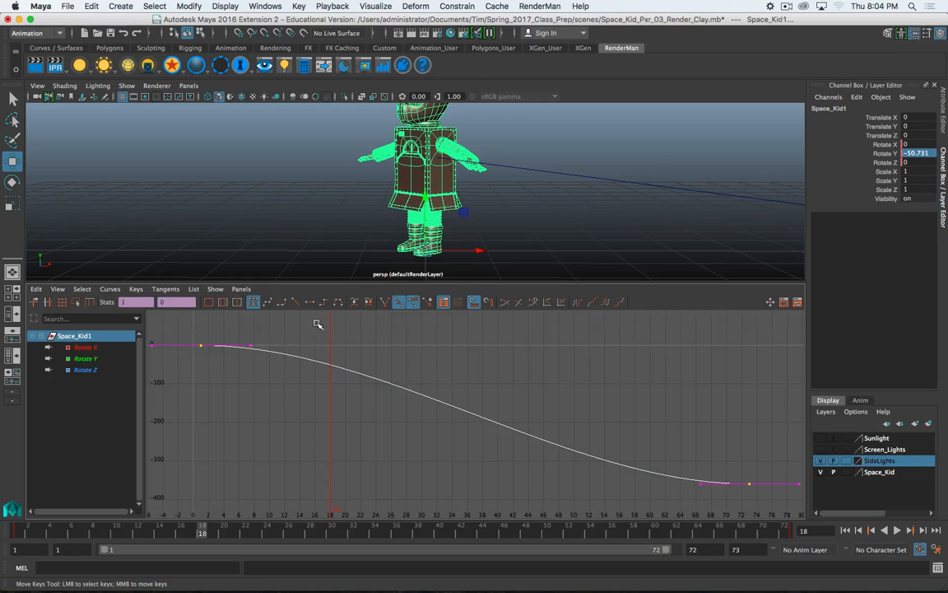
left_click(296, 304)
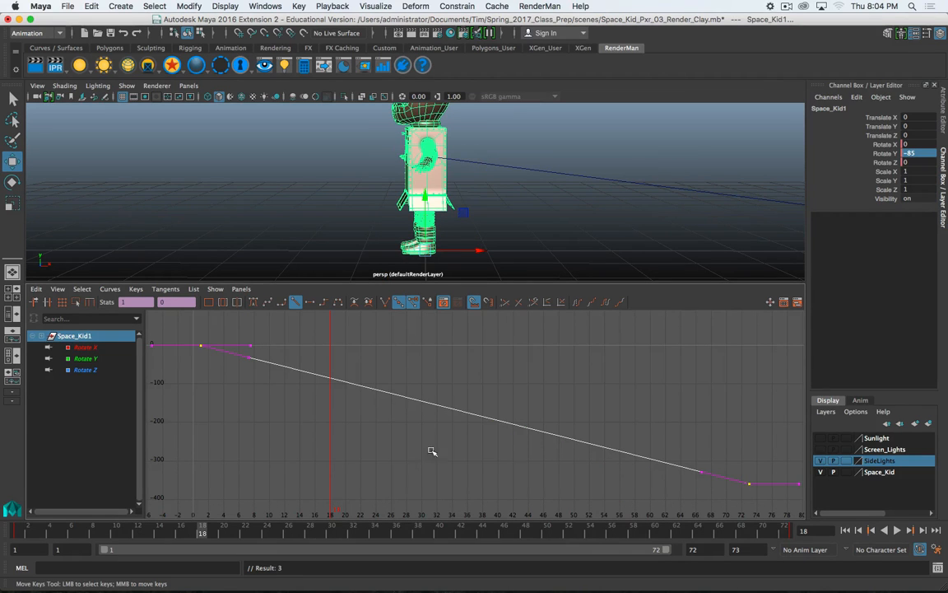
Step: Return to the full perspective view and play back the constant-speed spin, then stop playback
key("space")
left_click(897, 531)
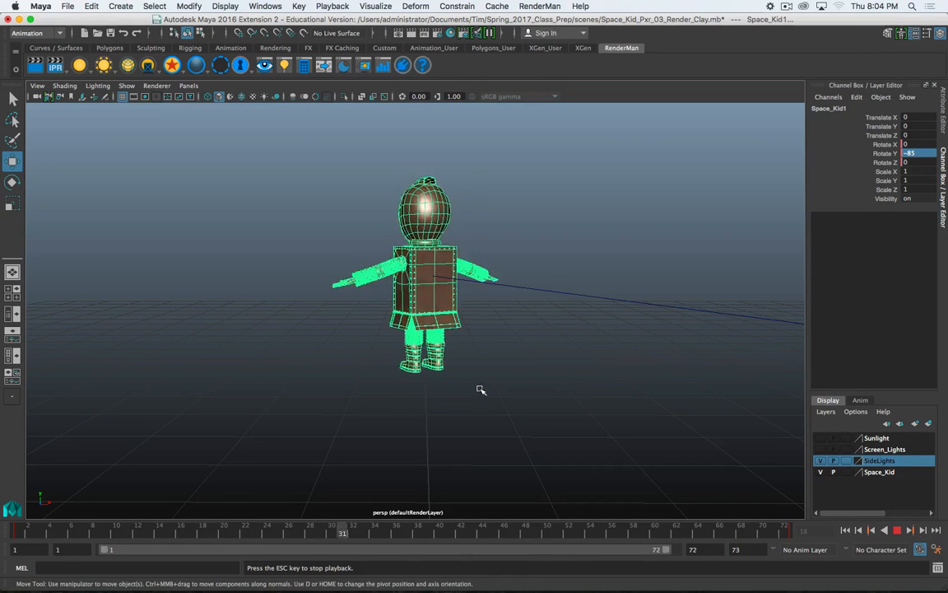
left_click(897, 530)
Step: Extend the playback range to frame 73 and play back the spin, then stop playback
left_click_drag(667, 550, 680, 551)
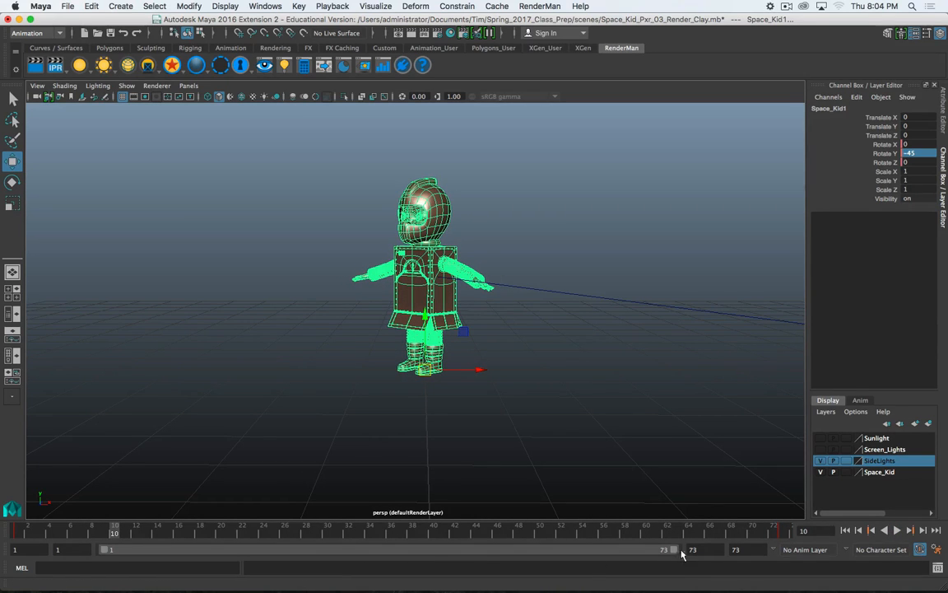
left_click(898, 530)
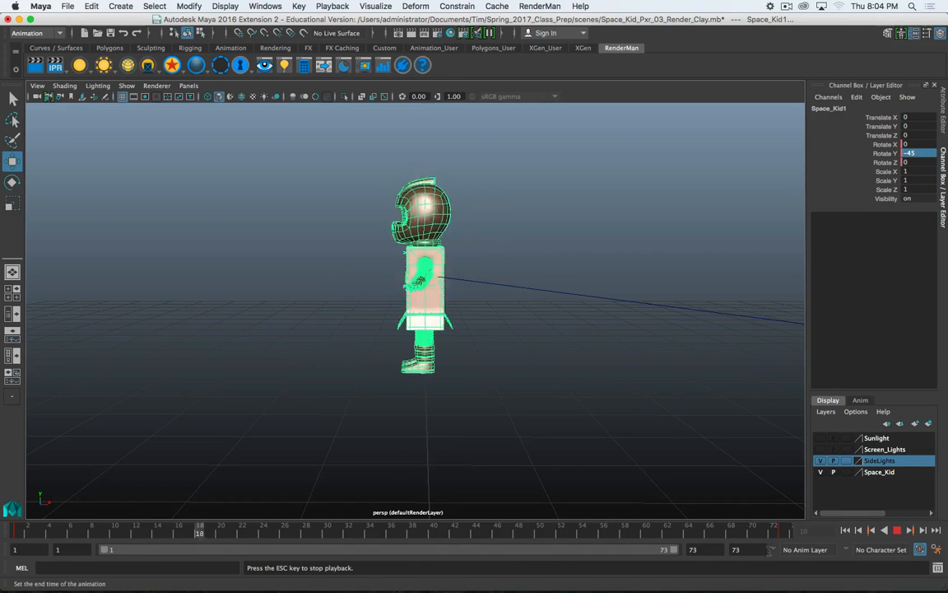
left_click(898, 531)
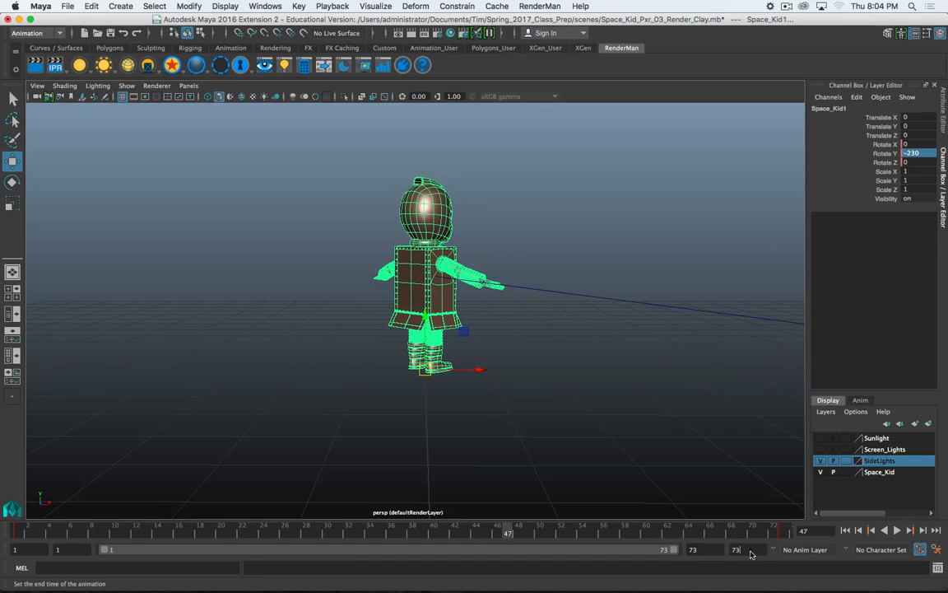
Step: Set the animation end time to frame 72 and play back the looping spin, then stop playback
type("72")
key("Return")
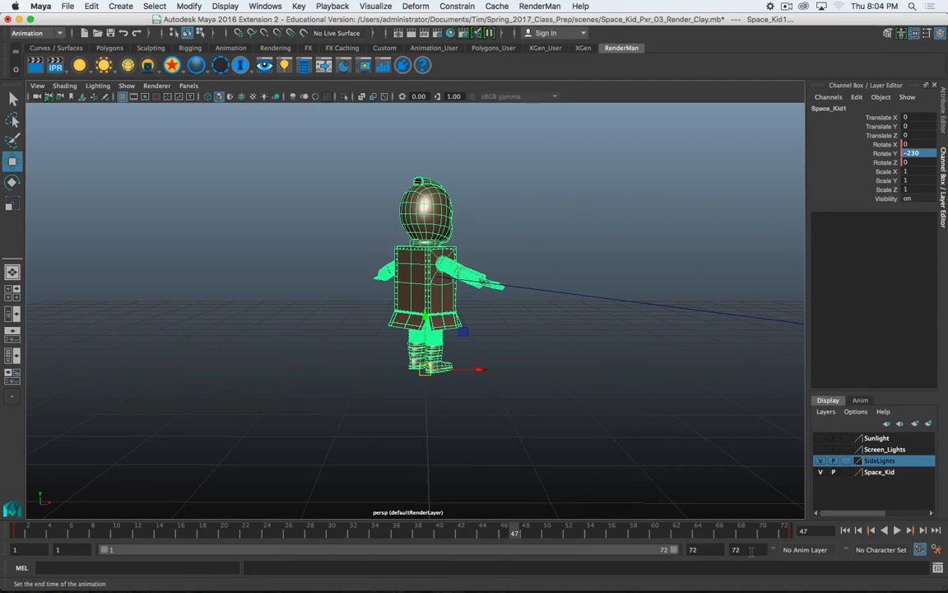
key("alt+v")
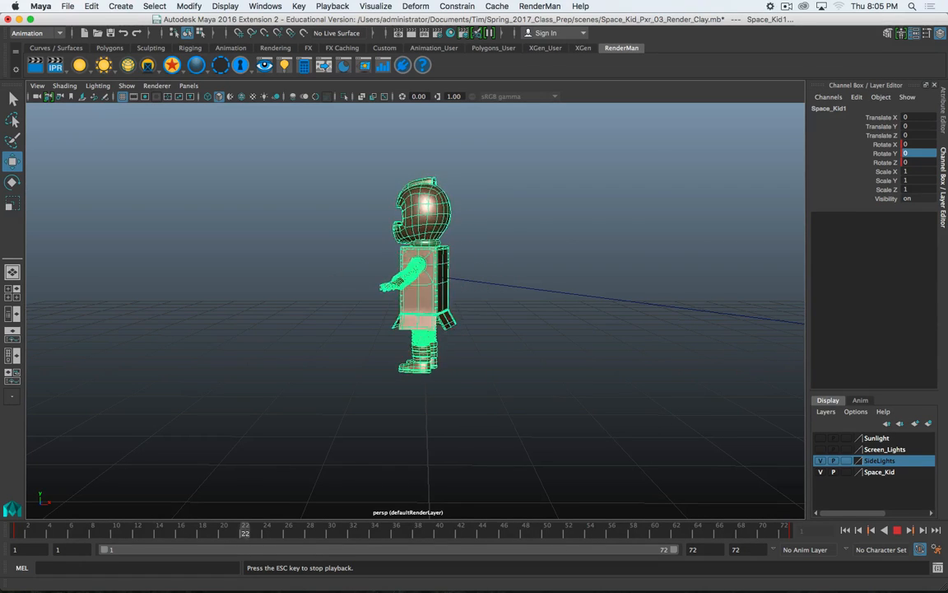
left_click(899, 531)
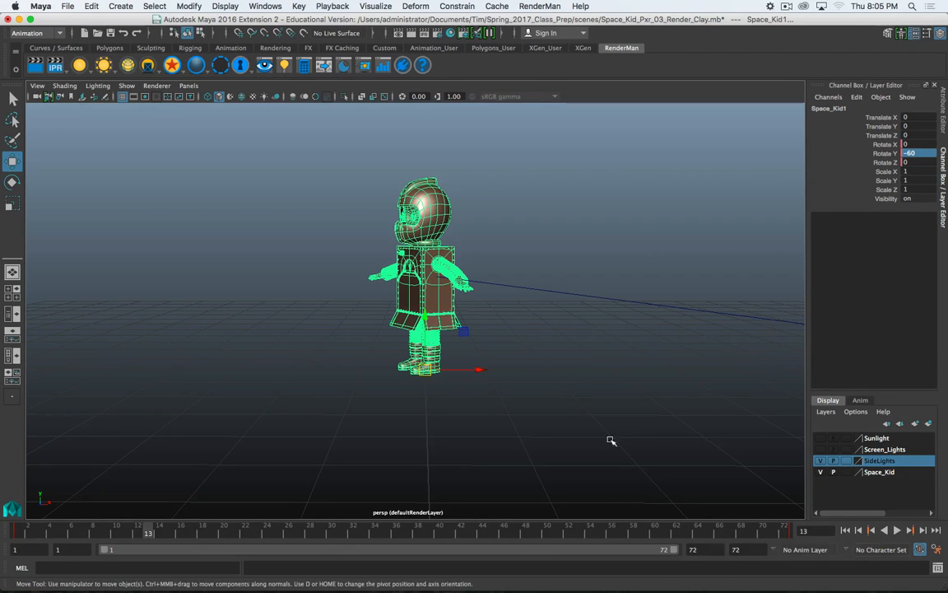
Step: Create a camera with an aim control in the turntable scene
scroll(445, 419, "up", 6)
scroll(445, 419, "down", 6)
key("alt")
left_click_drag(318, 280, 295, 301, "alt")
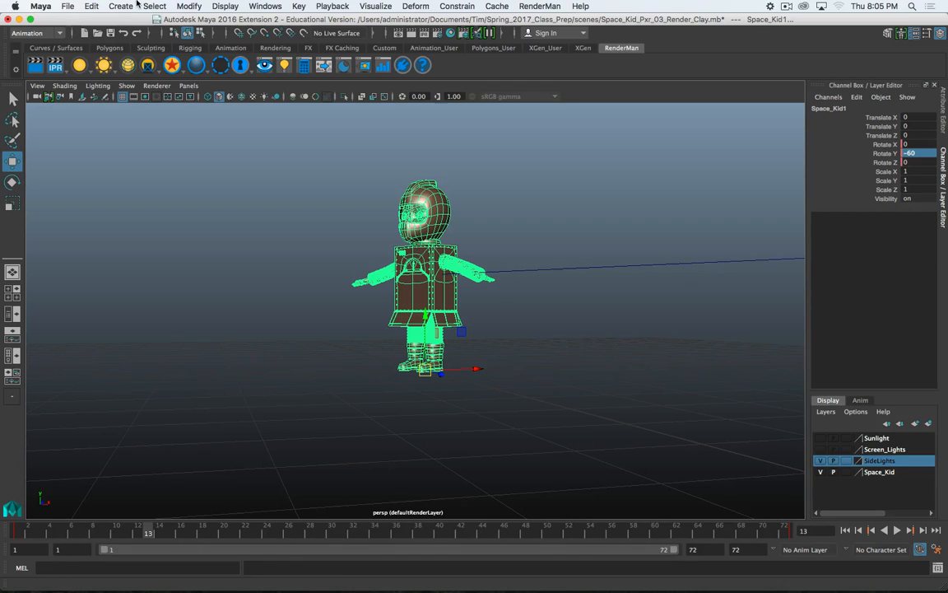
left_click(123, 6)
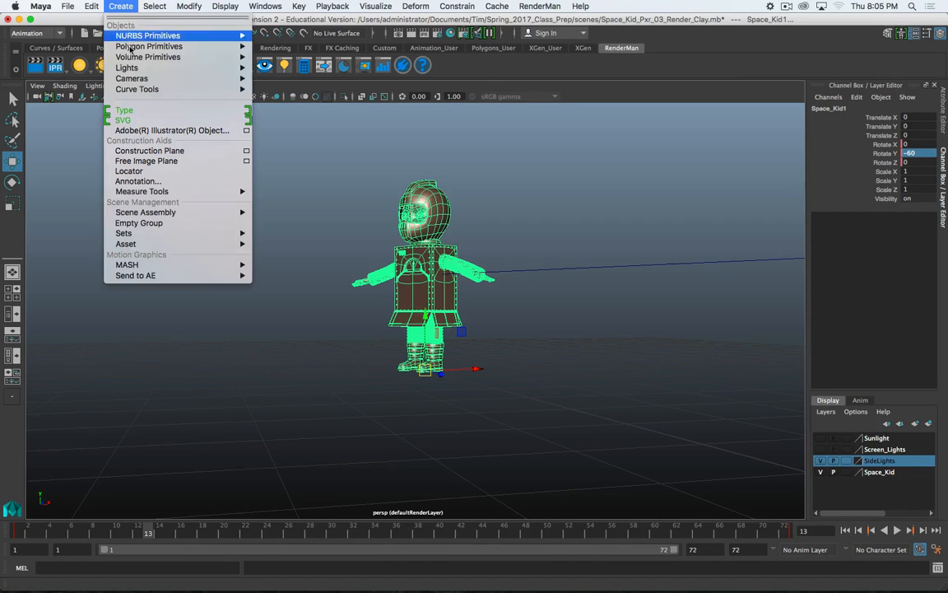
mouse_move(189, 79)
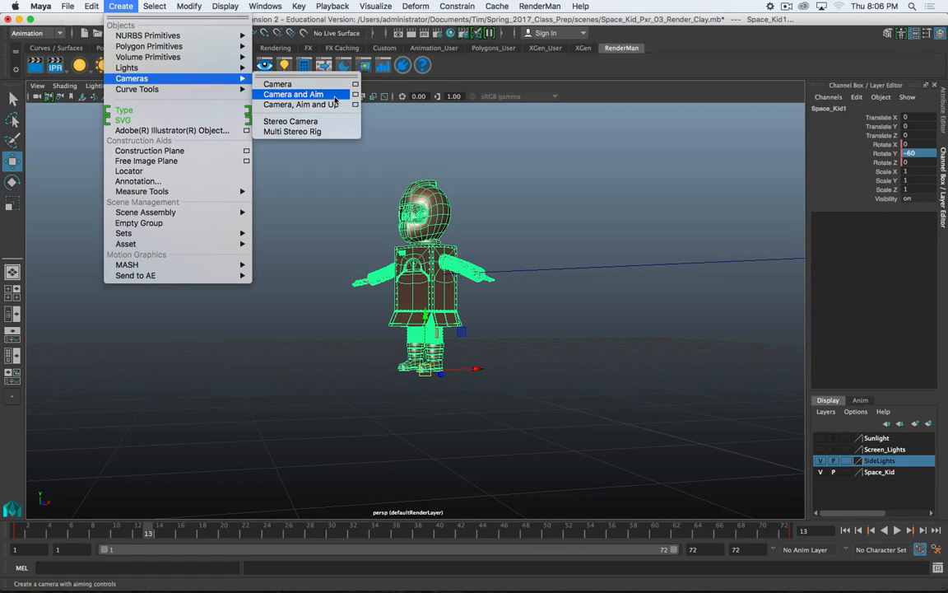
left_click(334, 95)
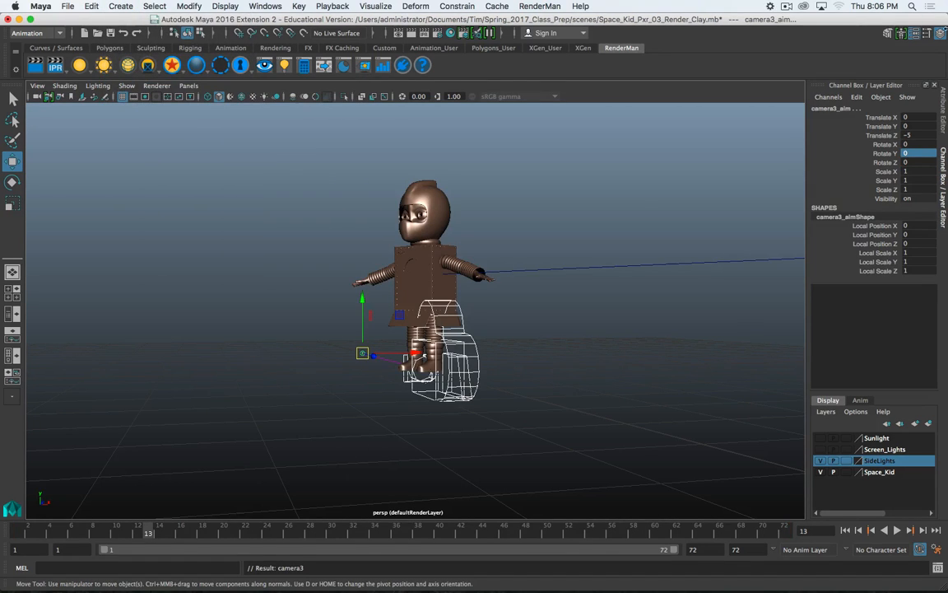
Step: Select the new camera and rename it Cam_Turntable_Mid
left_click(477, 372)
double_click(832, 108)
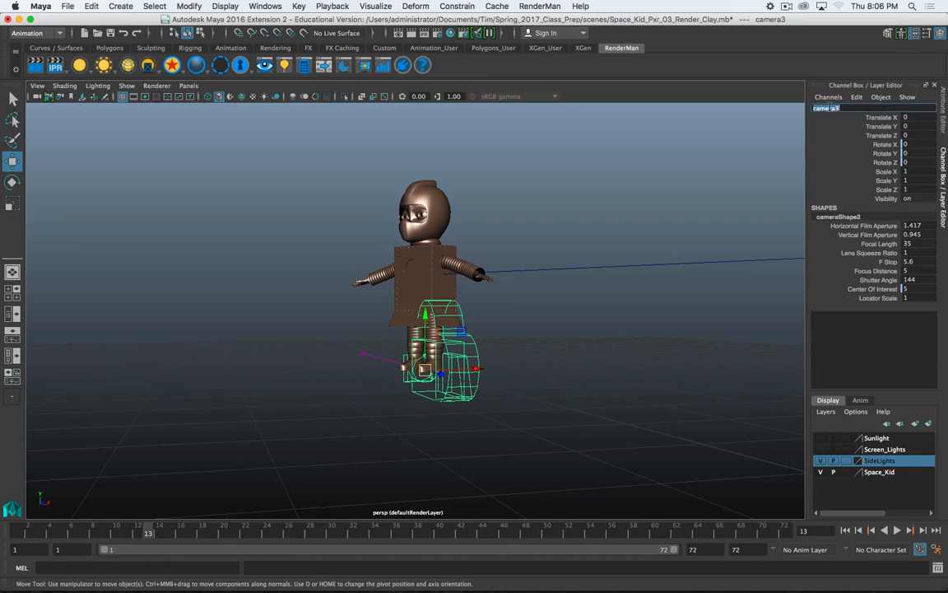
key("shift")
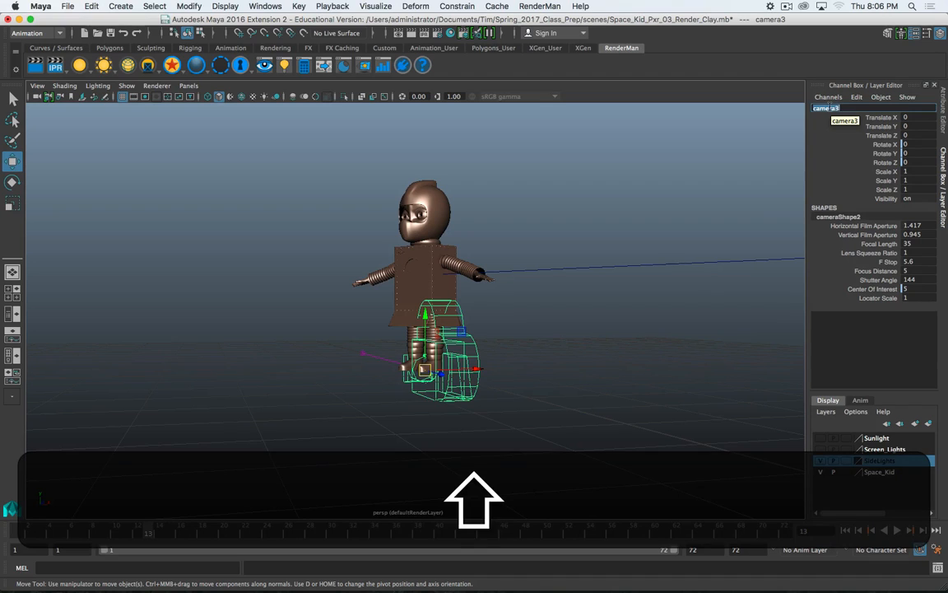
type("Turn")
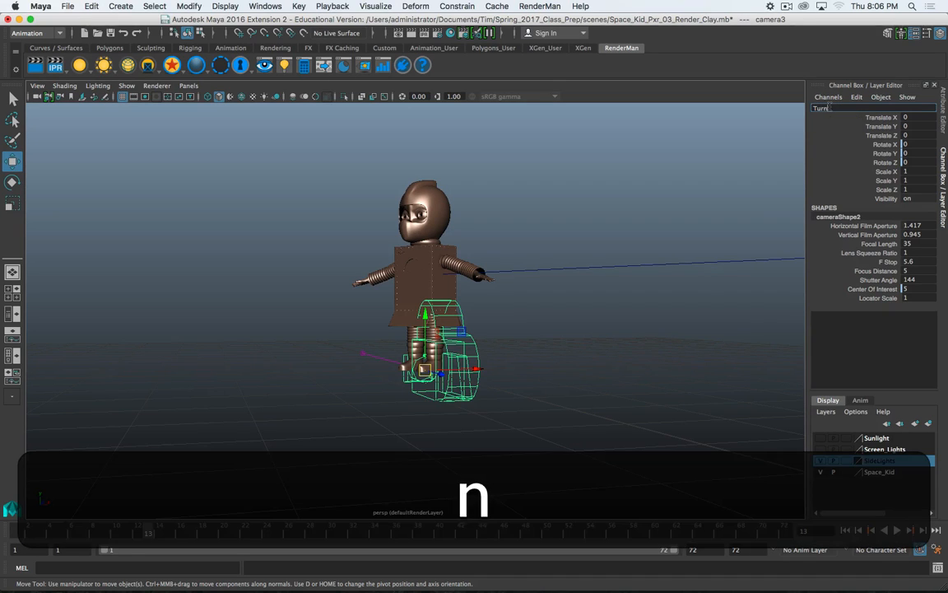
type("table_Mid")
key("Up")
type("Cam_")
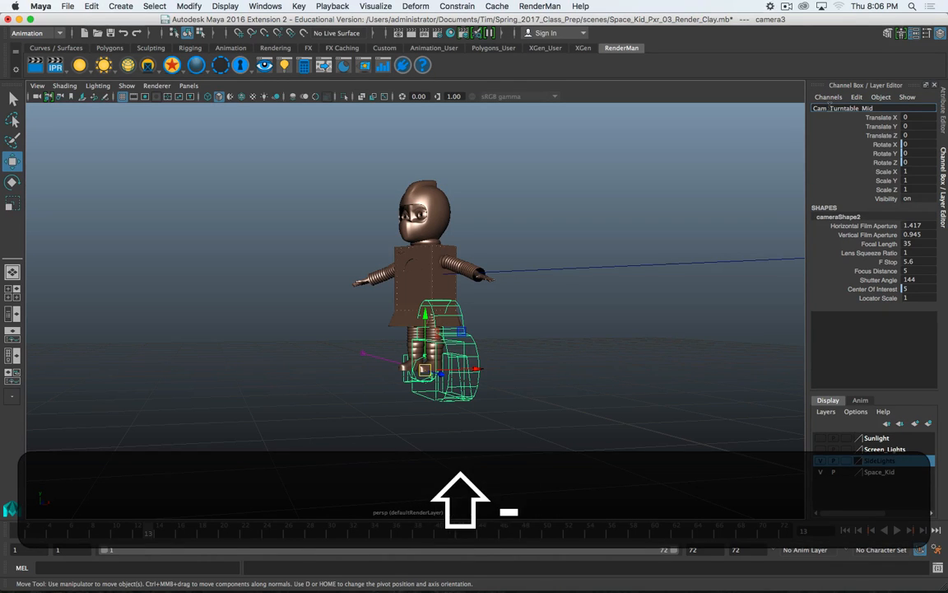
key("Return")
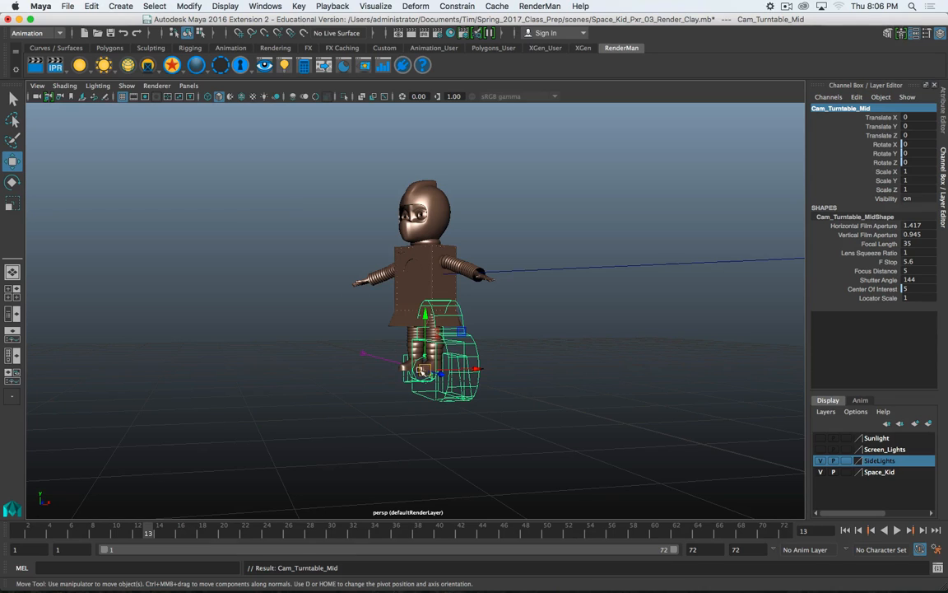
Step: Move the camera's aim control to the character's center in the top view, at about X 0.026 and Z -0.01
left_click(368, 357)
key("space")
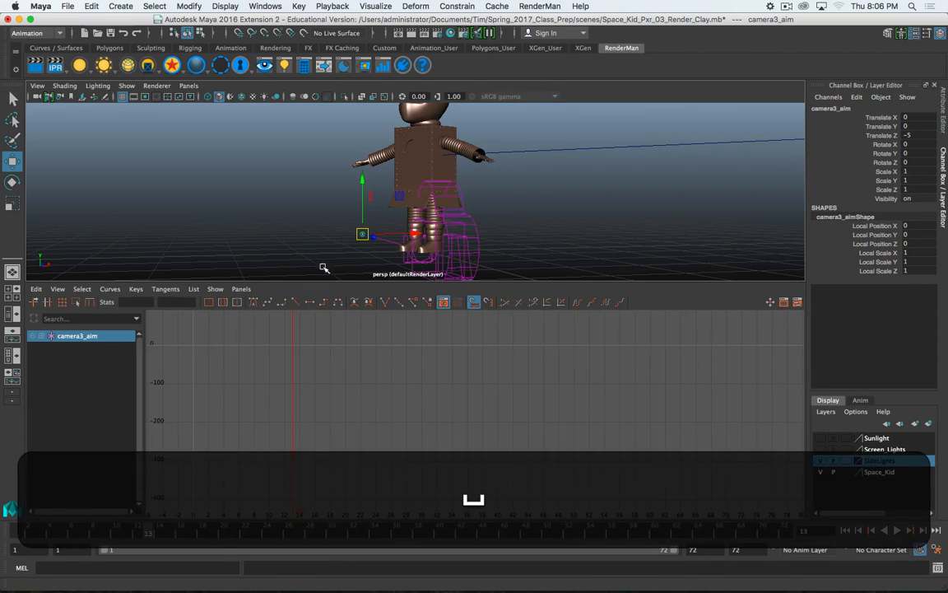
key("space")
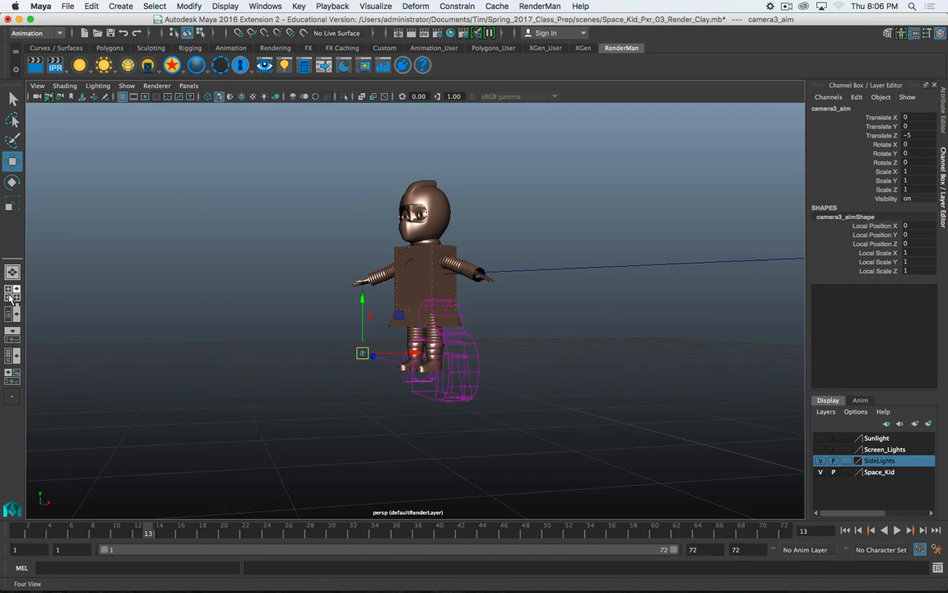
left_click(11, 294)
scroll(238, 201, "up", 3)
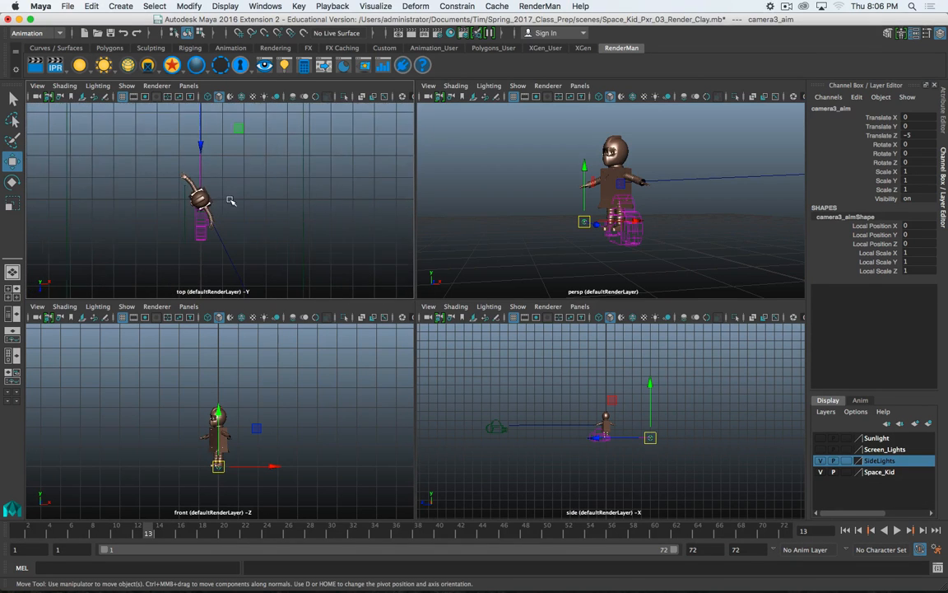
middle_click_drag(230, 201, 324, 248, "alt")
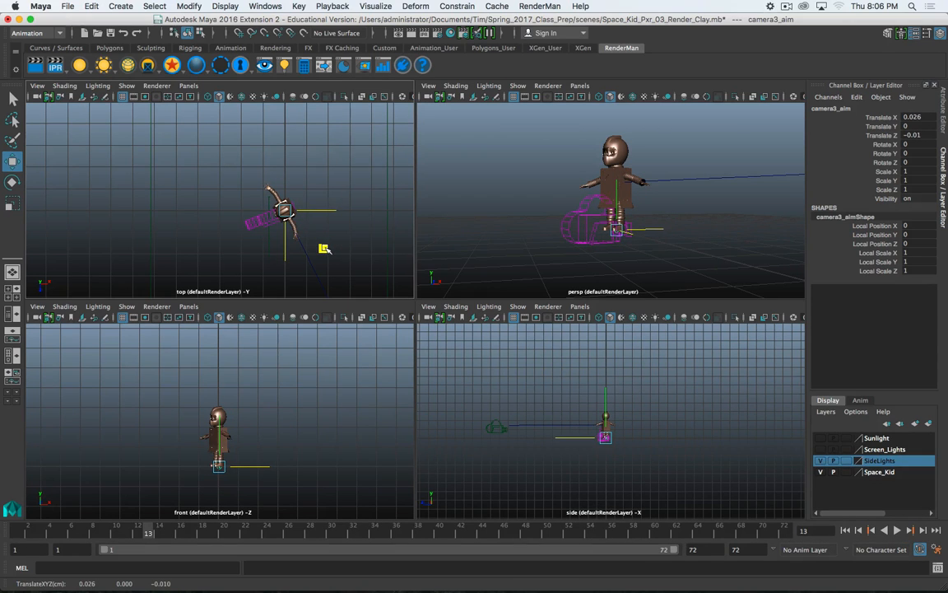
Step: Move Cam_Turntable_Mid away from the character in the top view to about X -2.2 and Z 1.5
left_click(593, 231)
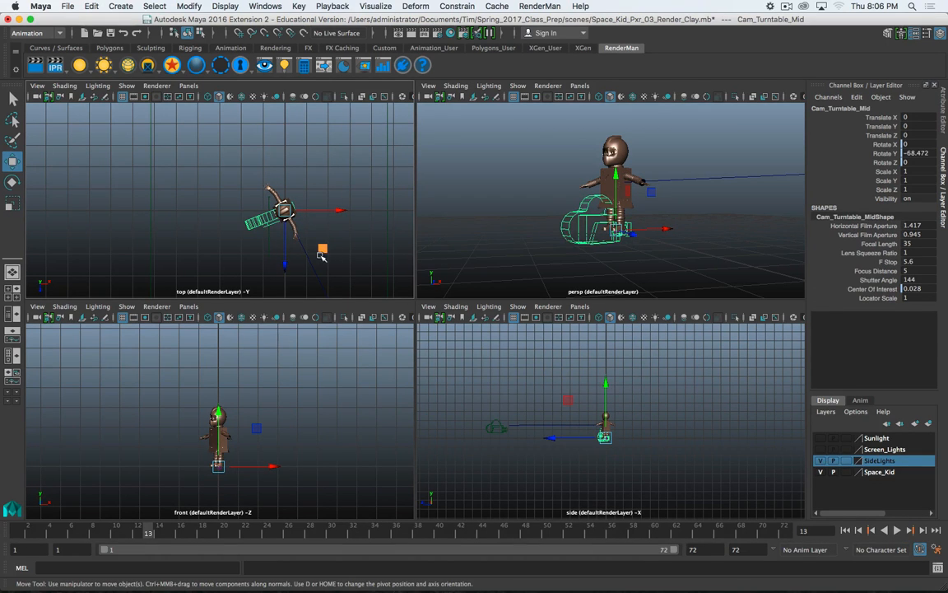
middle_click_drag(322, 249, 277, 238)
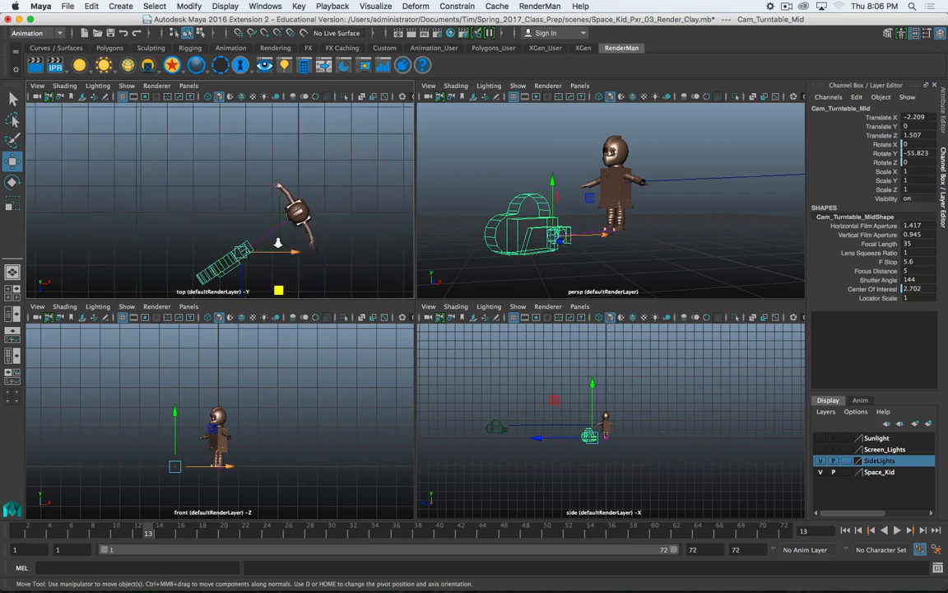
scroll(278, 239, "up", 3)
Step: Select the turntable camera's aim control between the character's boots in the perspective view
left_click(622, 237)
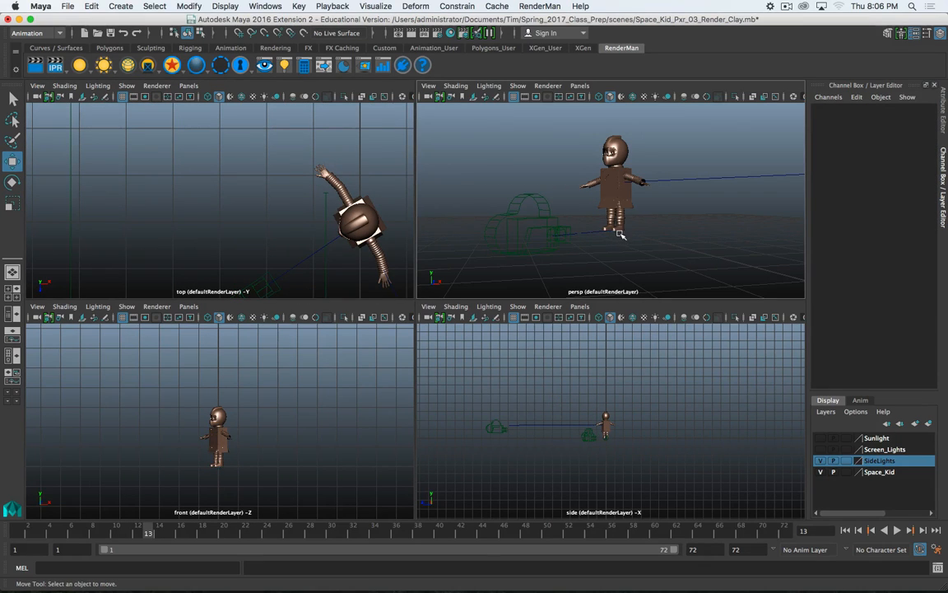
left_click(619, 232)
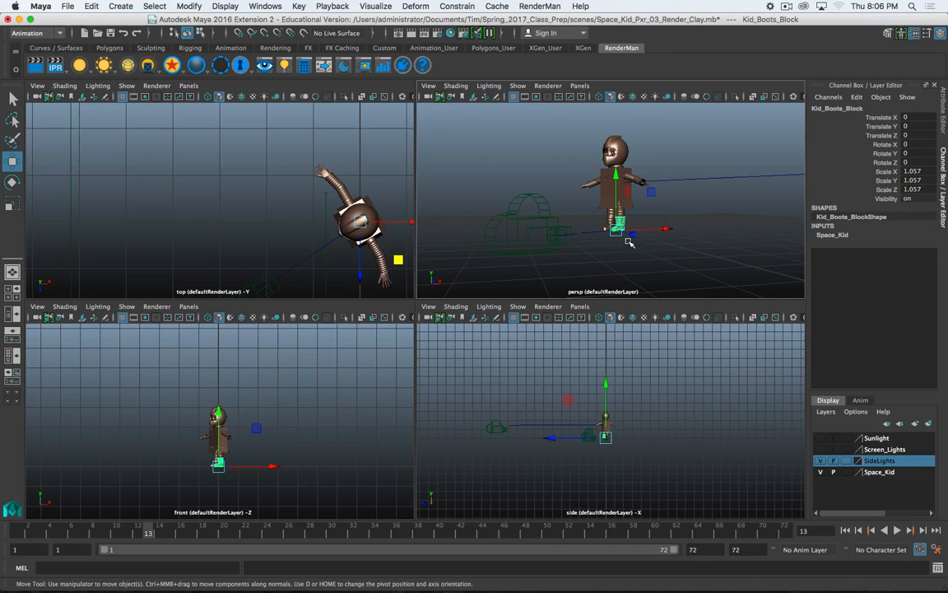
scroll(638, 239, "up", 10)
middle_click_drag(640, 239, 619, 181, "alt")
left_click_drag(617, 179, 627, 206, "alt")
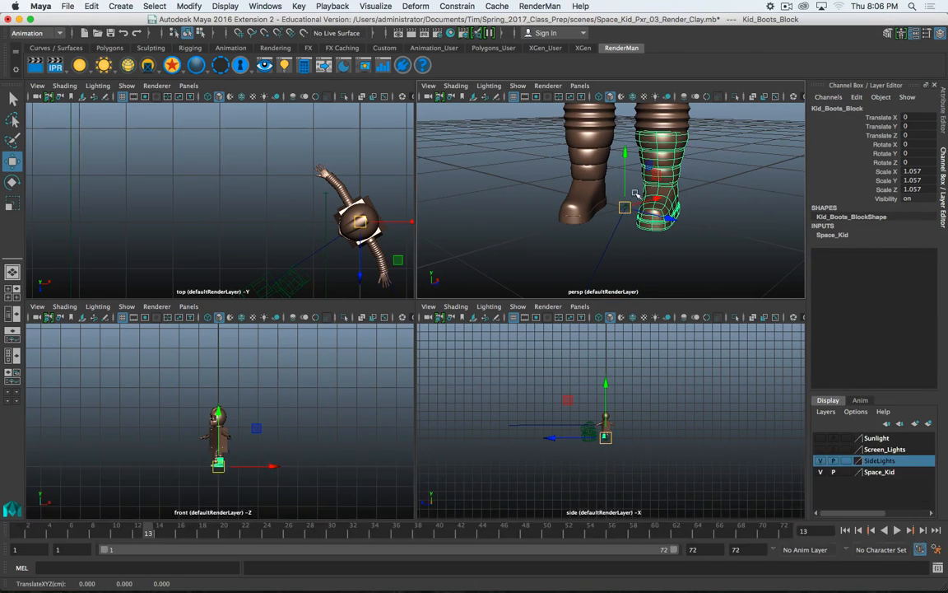
left_click(464, 222)
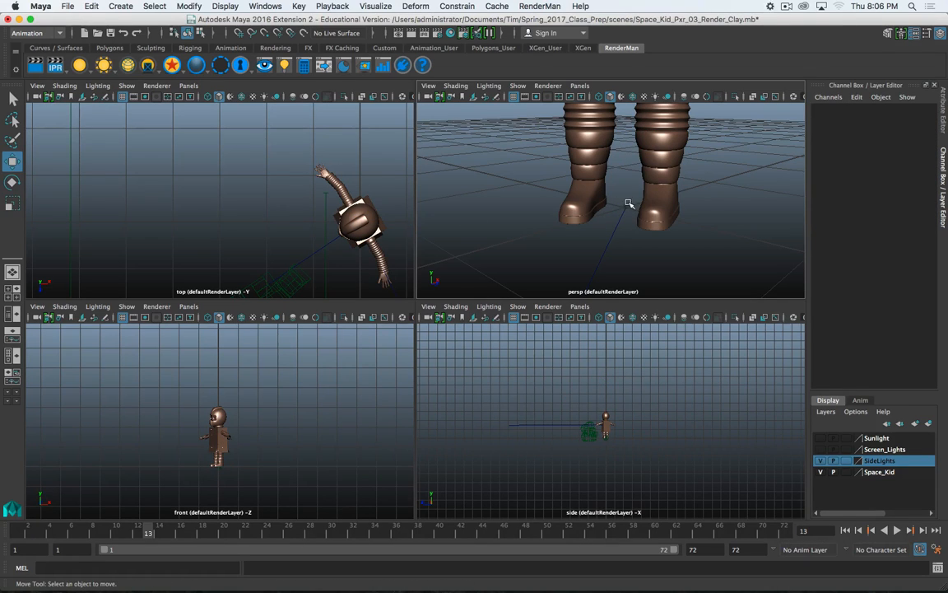
left_click(628, 203)
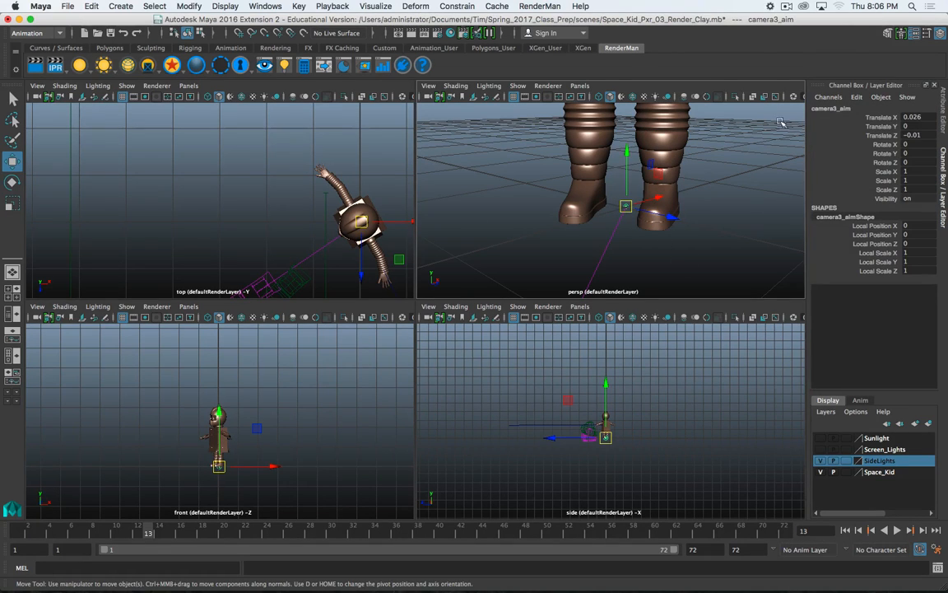
Step: Maximize the perspective view and look through the Cam_Turntable_Mid camera
scroll(309, 237, "down", 2)
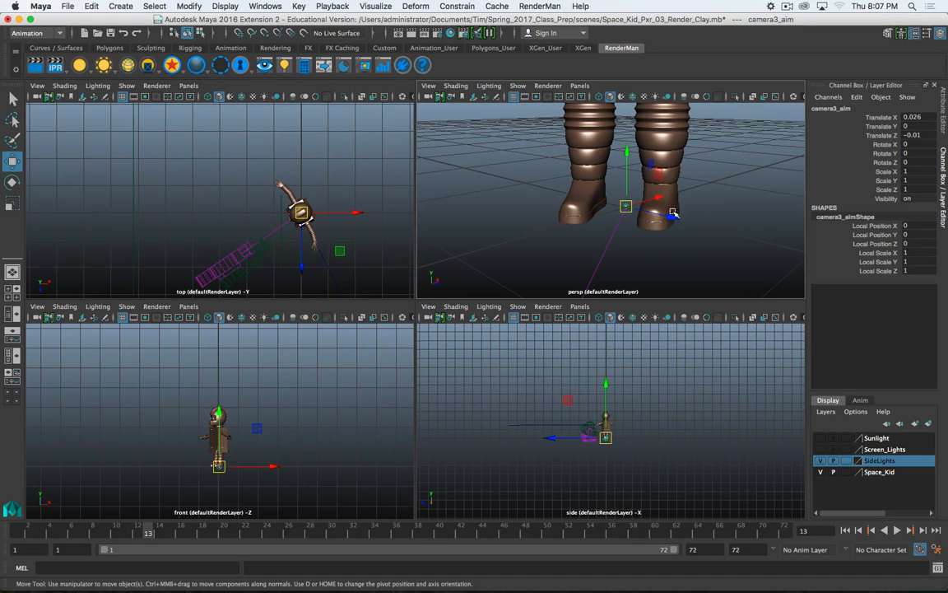
scroll(591, 214, "down", 5)
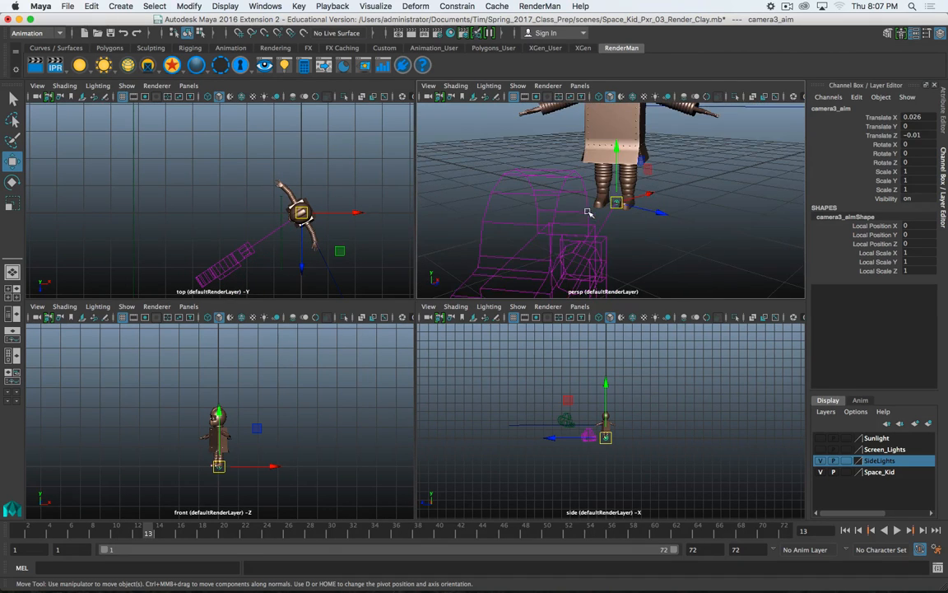
key("space")
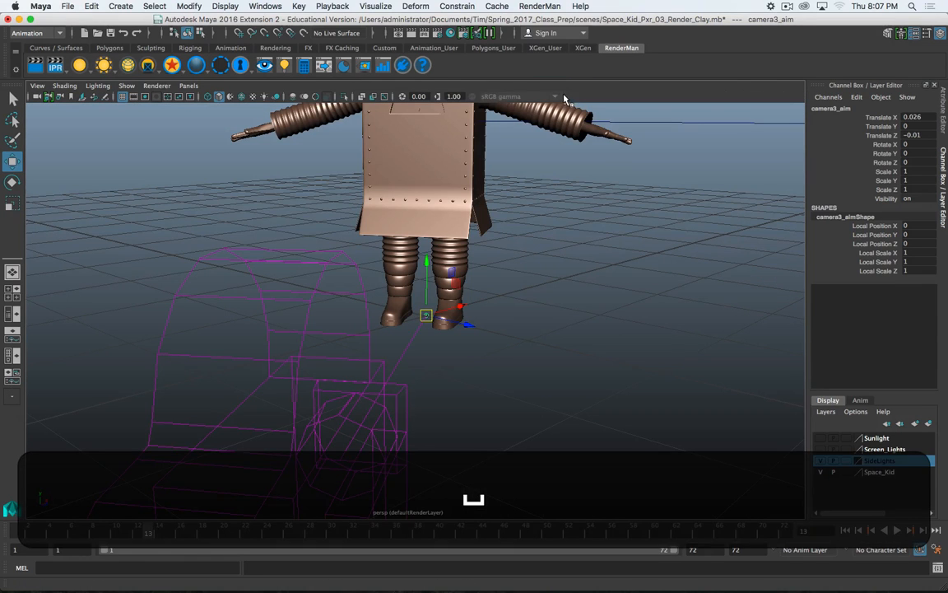
left_click(188, 86)
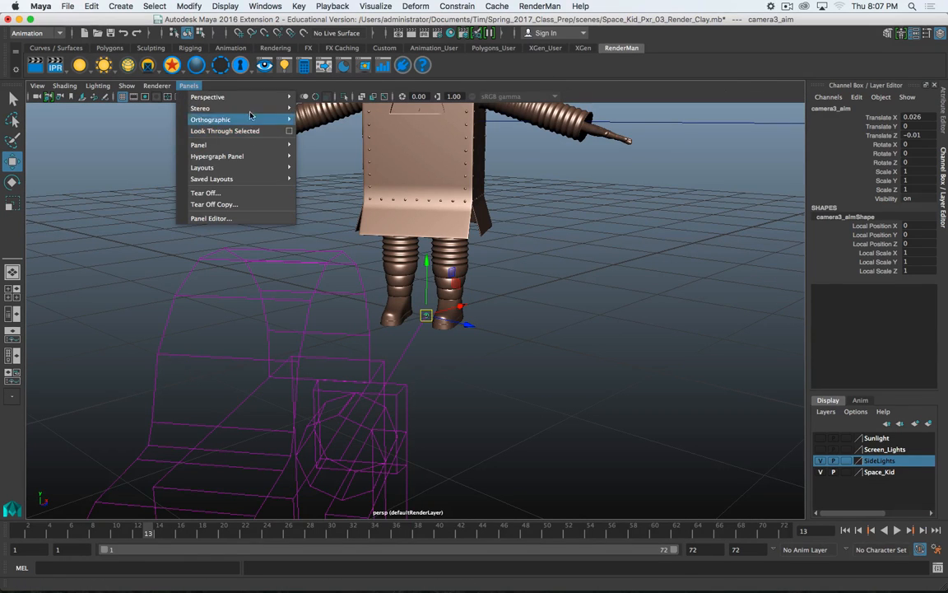
left_click(350, 96)
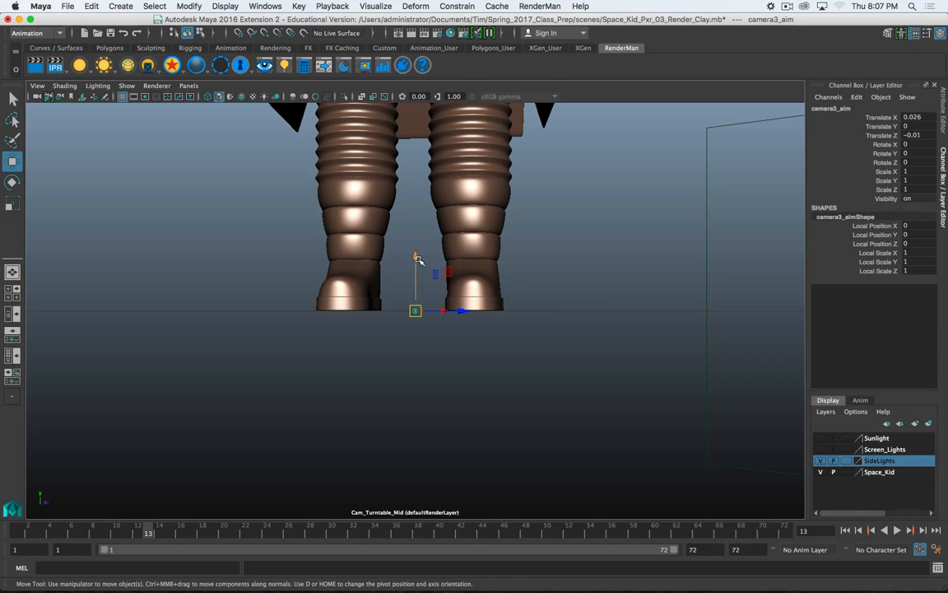
Step: Raise the turntable camera's aim control to about Y 0.546 and Cam_Turntable_Mid to about Y 0.486 in the side view
left_click_drag(419, 259, 439, 251)
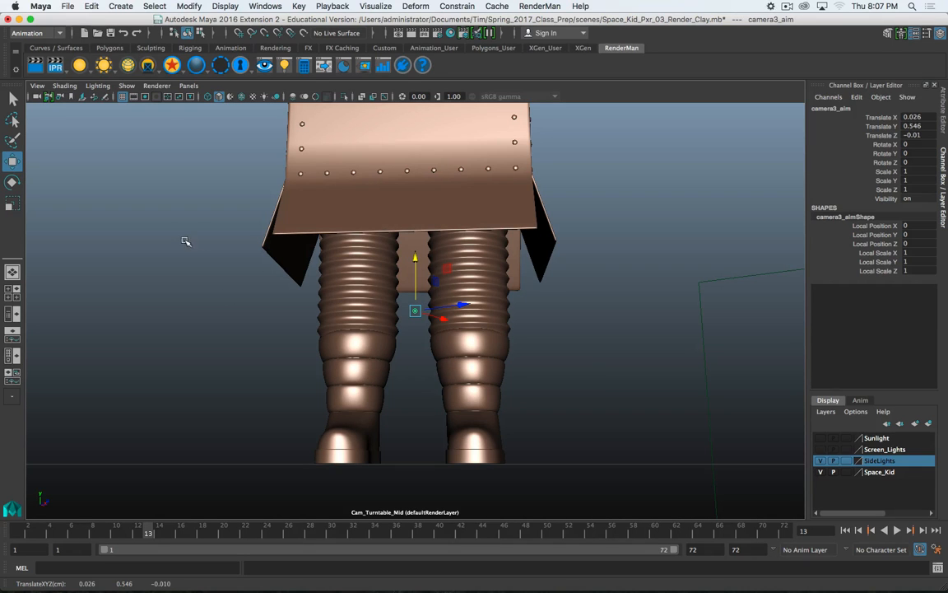
key("space")
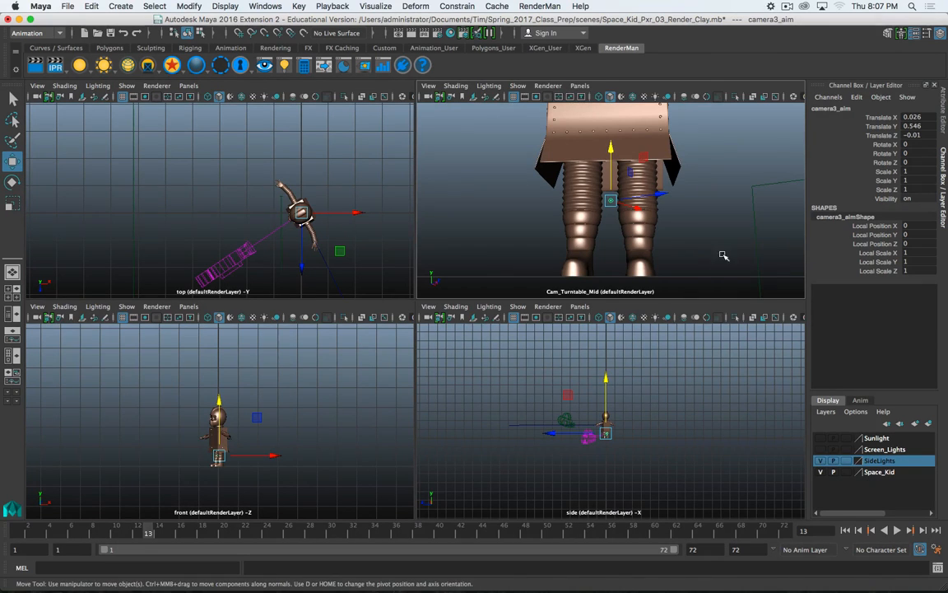
scroll(235, 441, "up", 2)
scroll(543, 456, "up", 5)
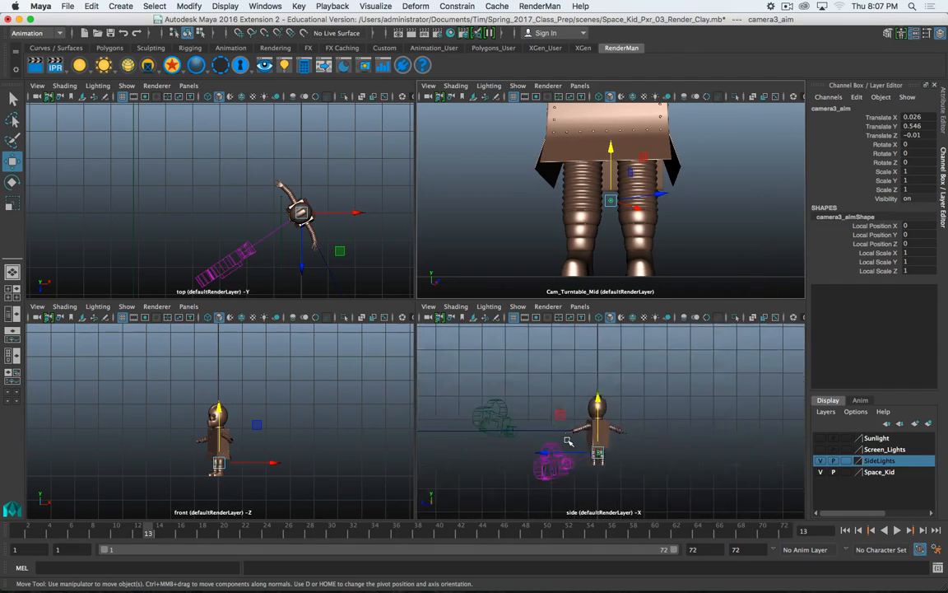
left_click(540, 442)
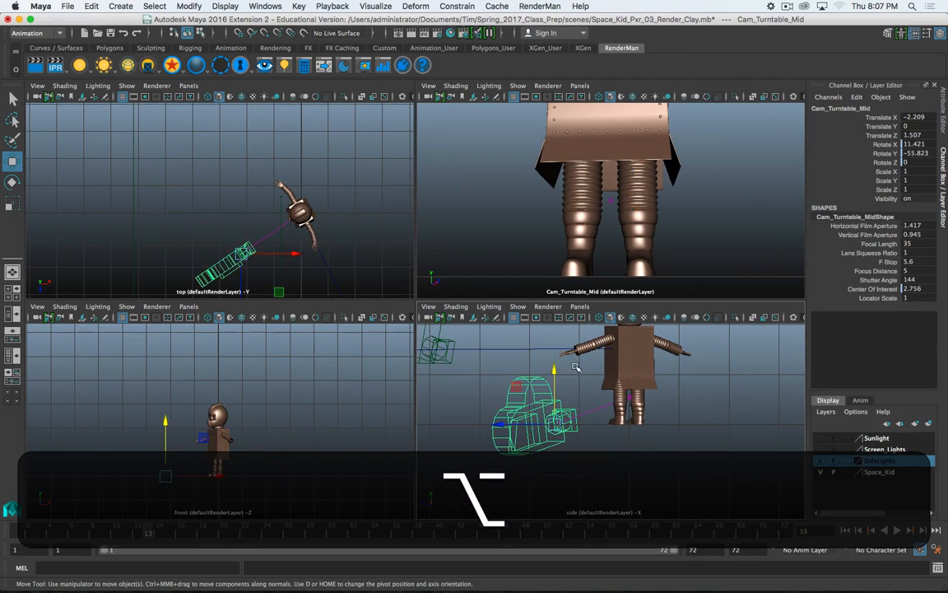
left_click_drag(557, 372, 556, 348)
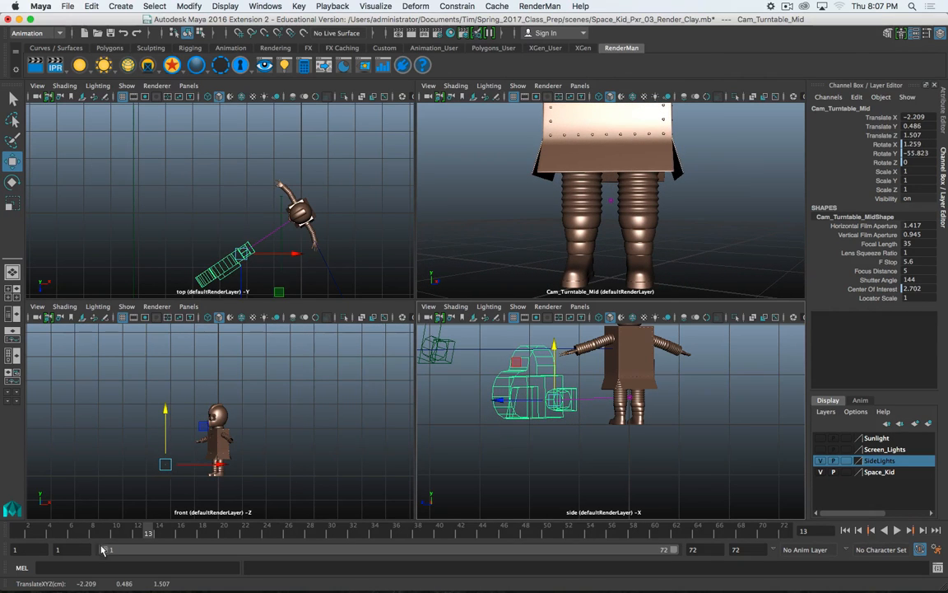
Step: Select camera3_group in the Outliner at frame 1 and key its translation at 0, 0, 0
left_click_drag(60, 534, 17, 534)
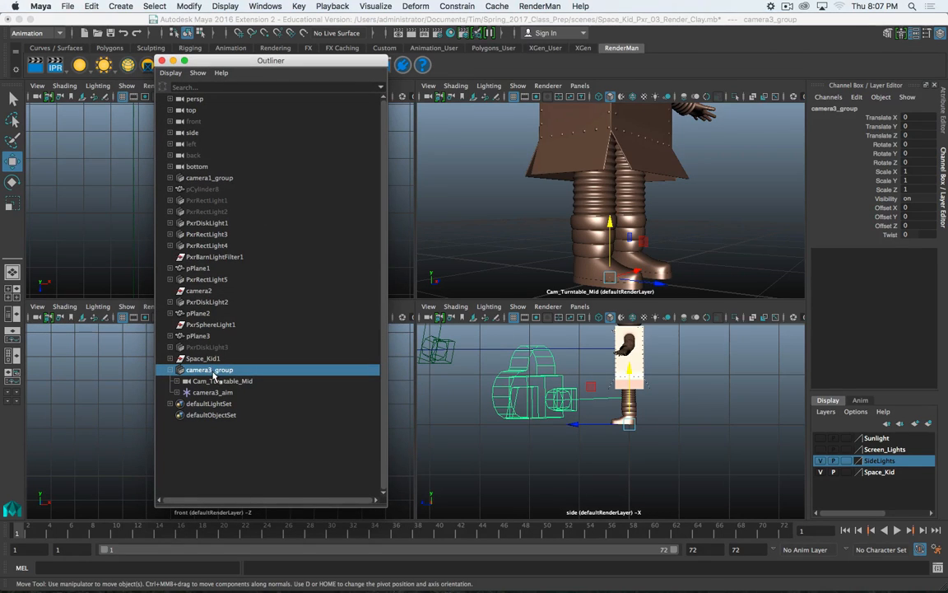
key("shift+w")
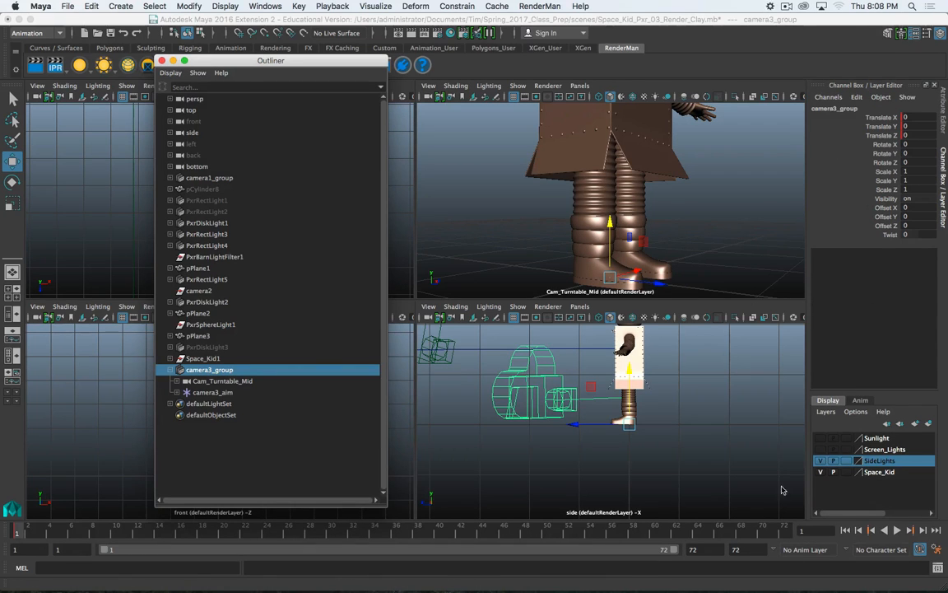
left_click_drag(289, 61, 0, 102)
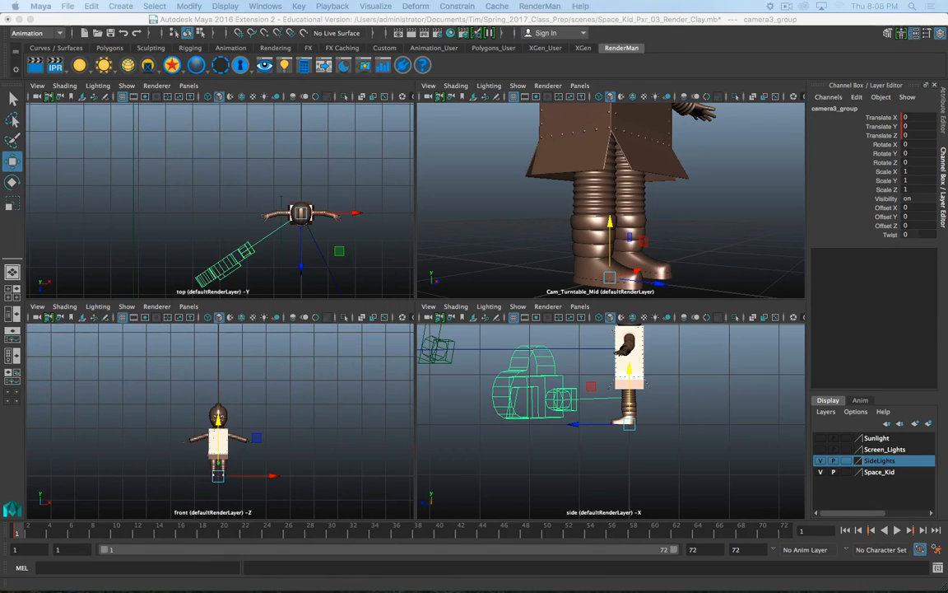
Step: Raise camera3_group to about Y 1.779 at frame 72, level with the character's head, and key its translation
left_click(783, 531)
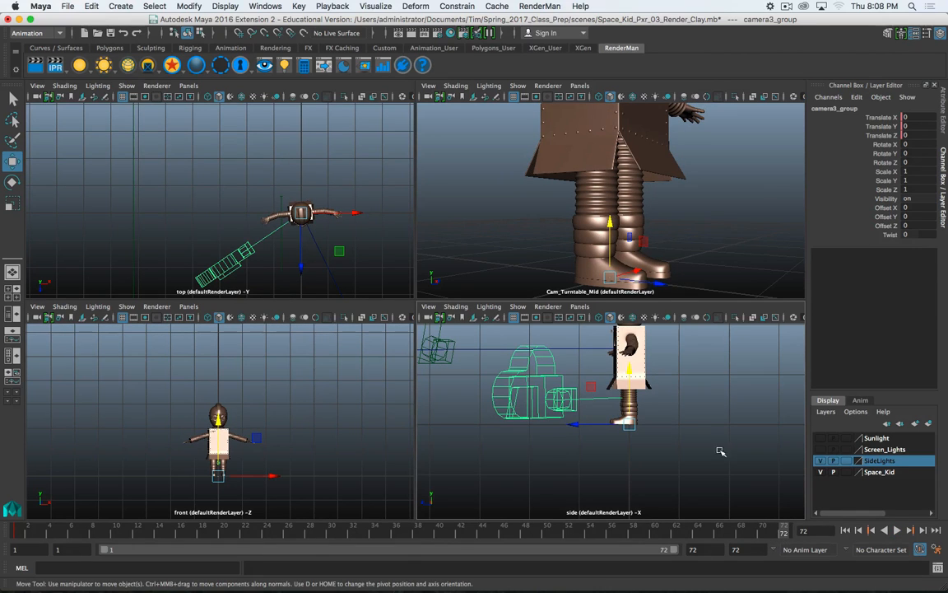
key("space")
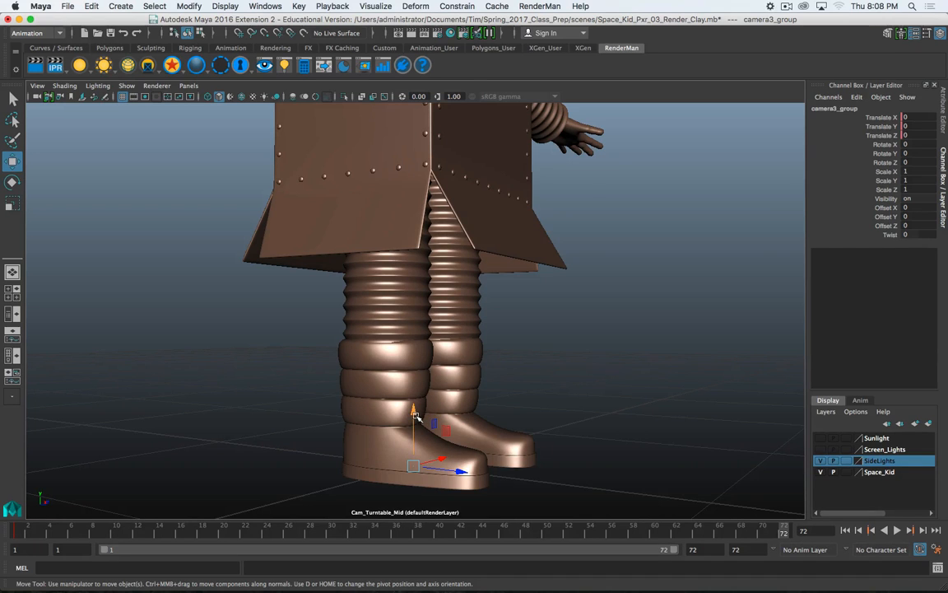
left_click_drag(414, 414, 437, 436)
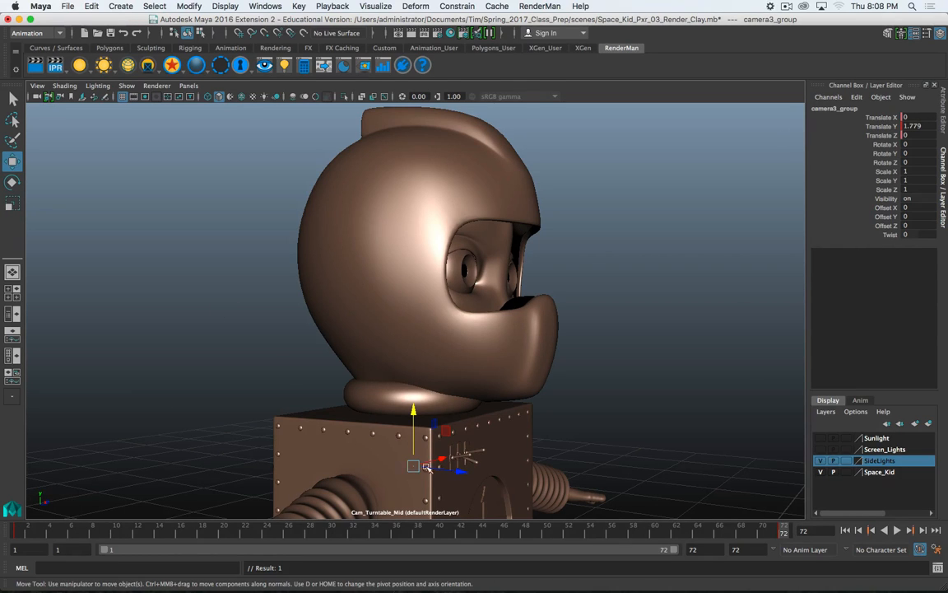
Step: Play the animation through the turntable camera to check the upward camera move, and stop the playback
key("space")
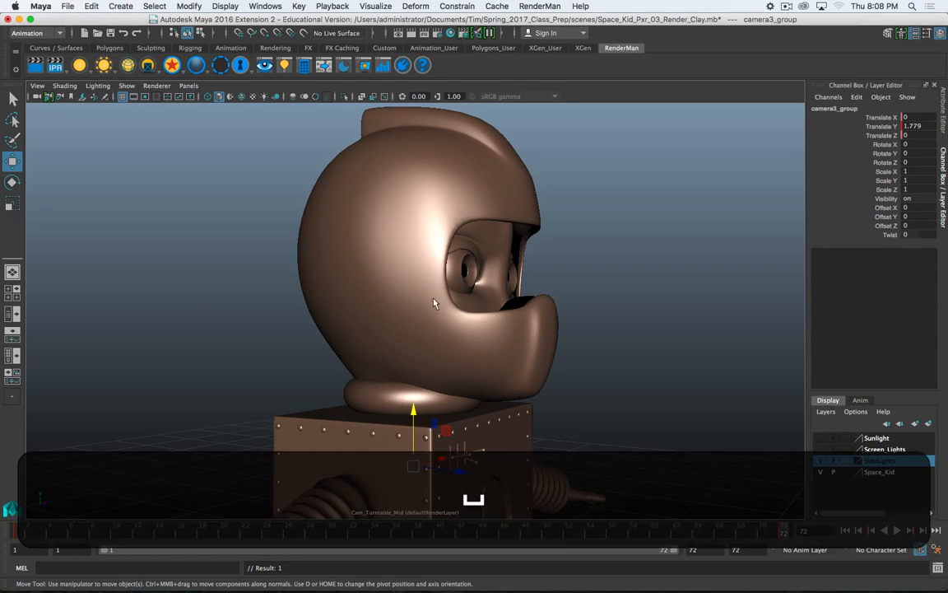
key("space")
left_click(910, 530)
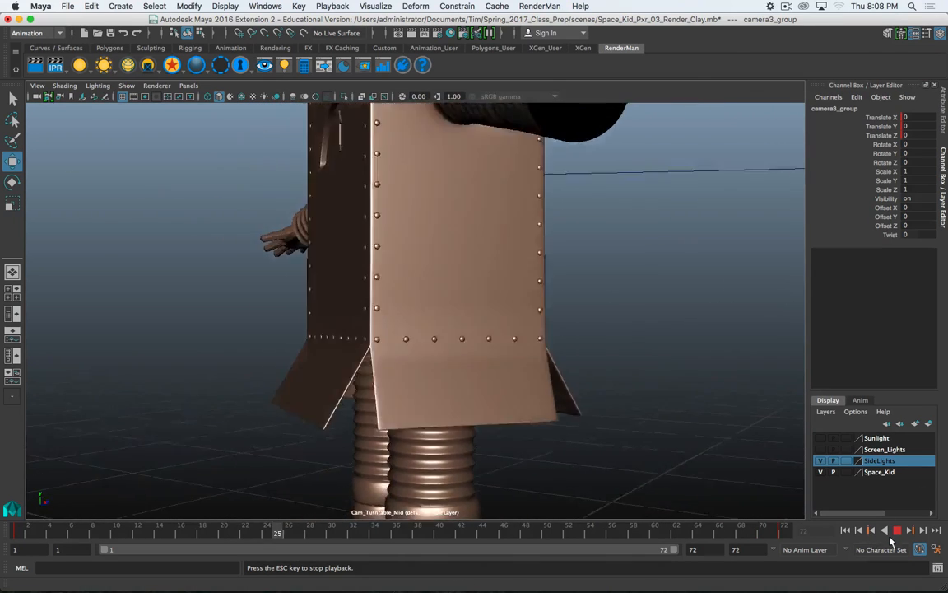
key("Escape")
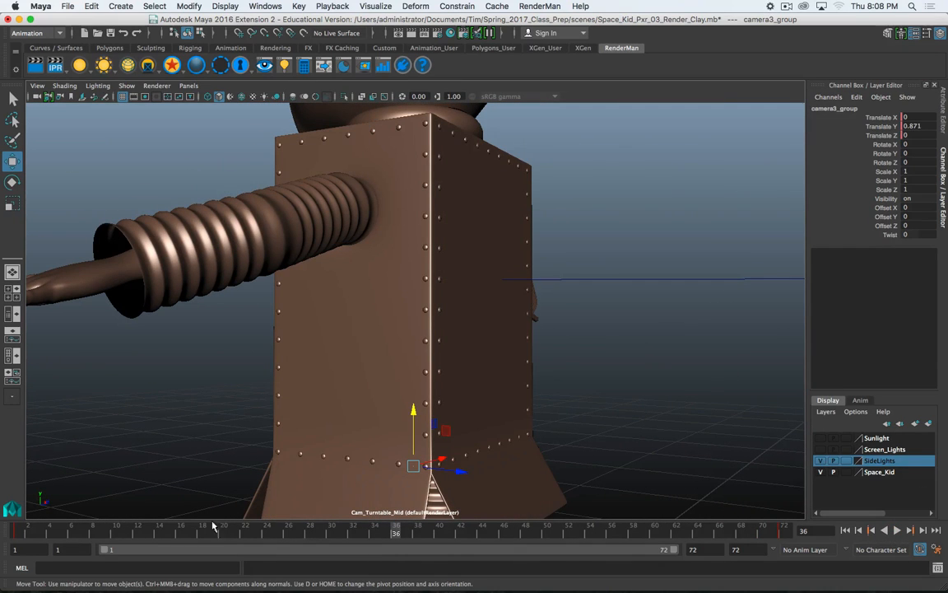
Step: Select Cam_Turntable_Mid itself and key its translation at frame 1
left_click_drag(51, 529, 3, 531)
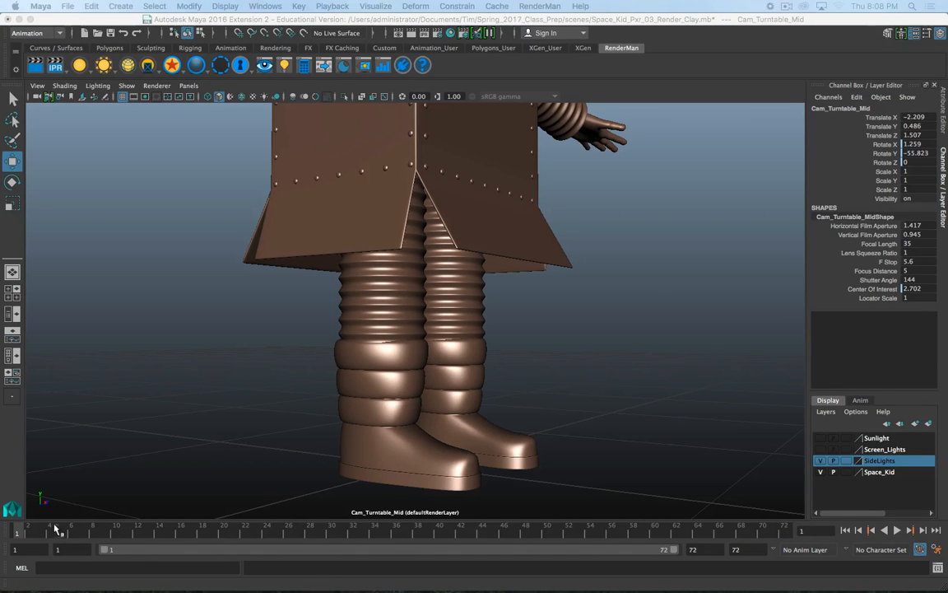
left_click_drag(25, 531, 6, 531)
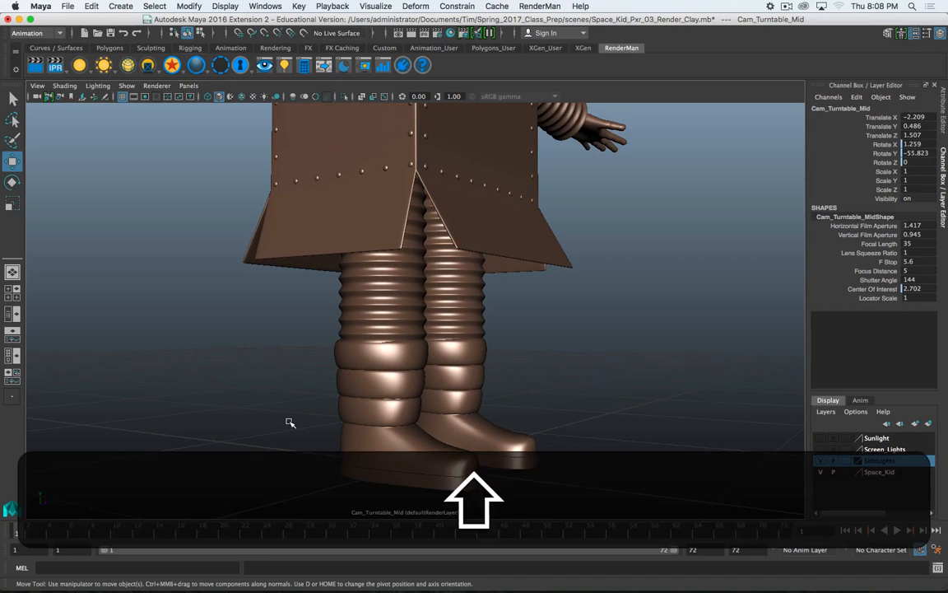
key("shift+w")
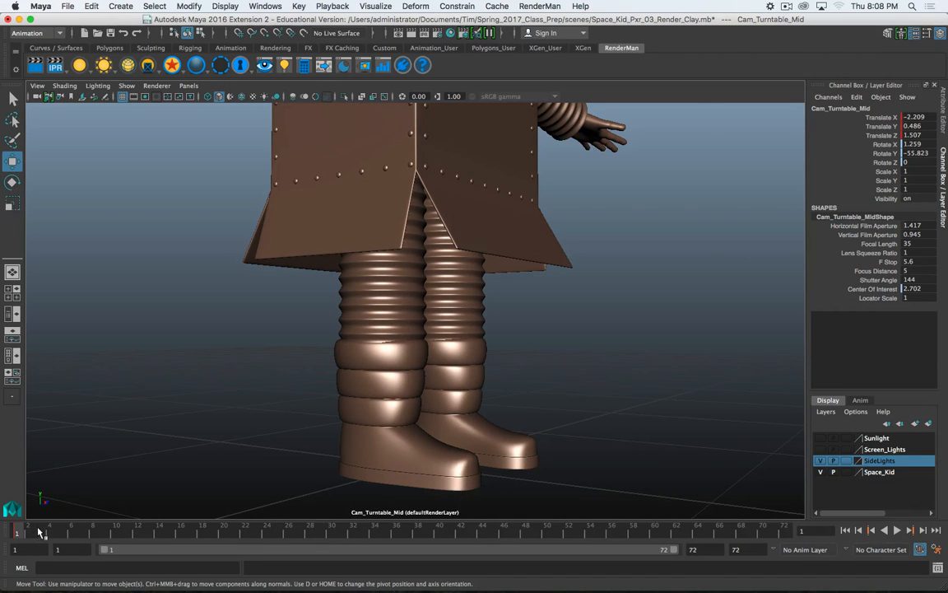
Step: Move Cam_Turntable_Mid closer to the character in the top view at frame 72 and key its translation
left_click_drag(39, 533, 784, 531)
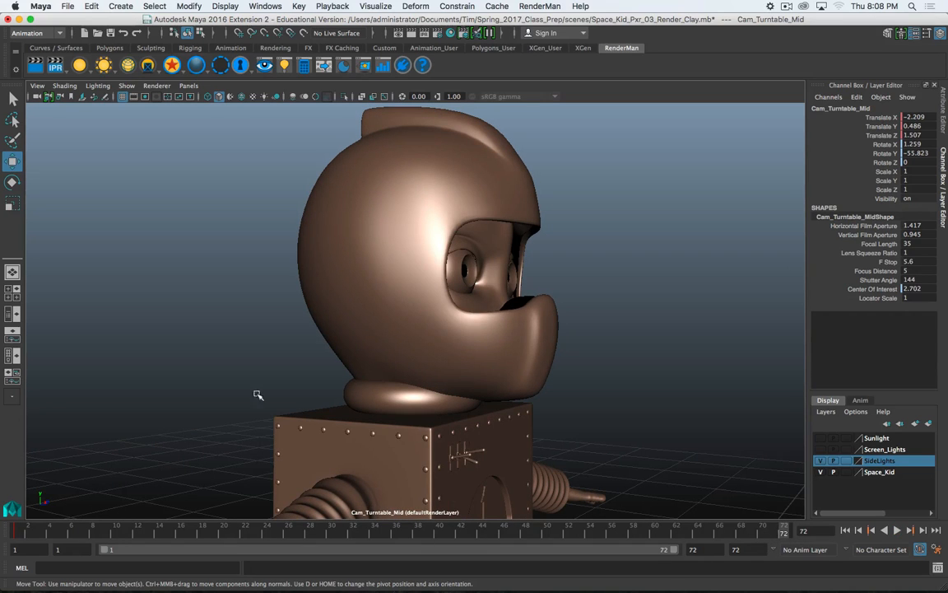
key("space")
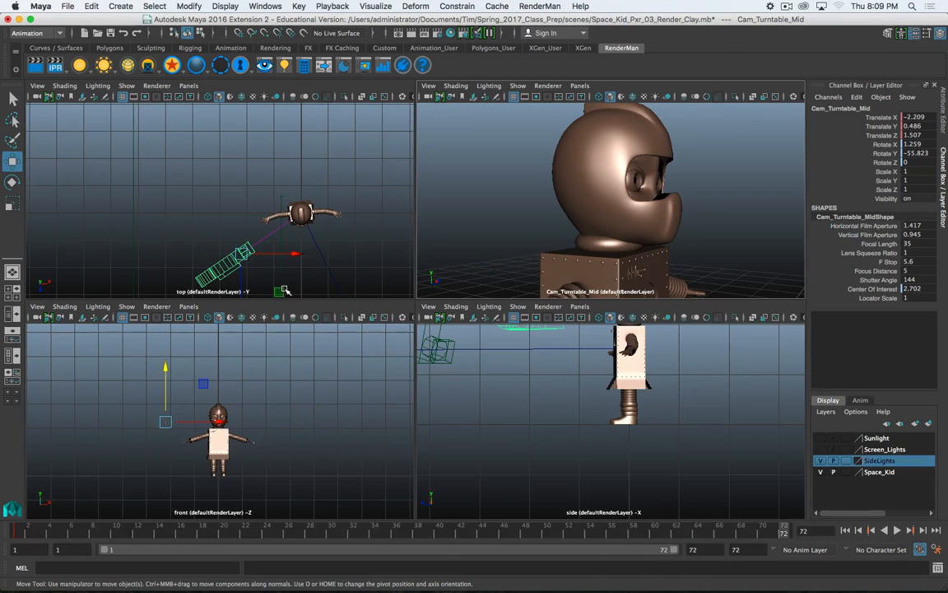
left_click_drag(292, 256, 330, 300)
Step: Play the combined camera move in the maximized Cam_Turntable_Mid view and stop the playback
left_click(898, 531)
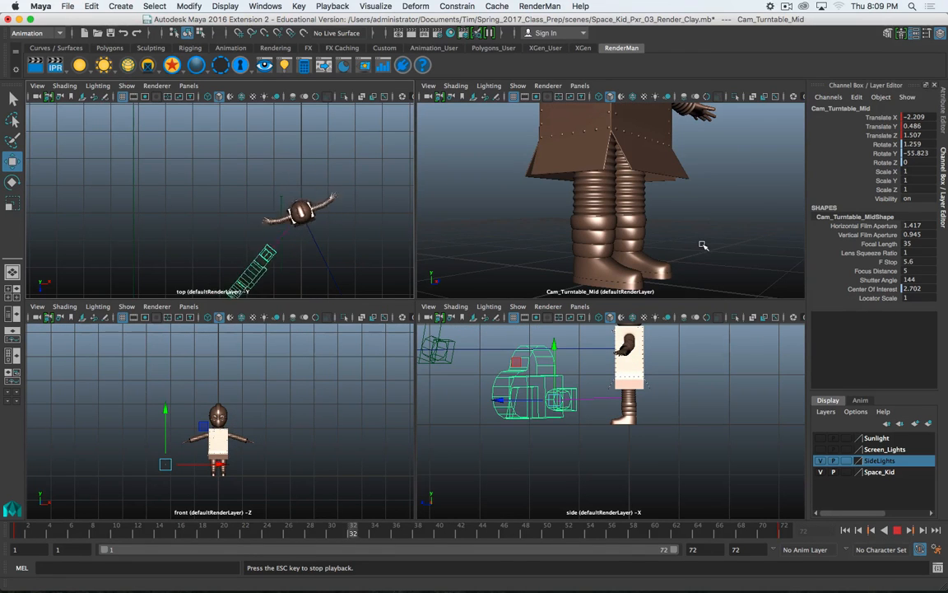
key("space")
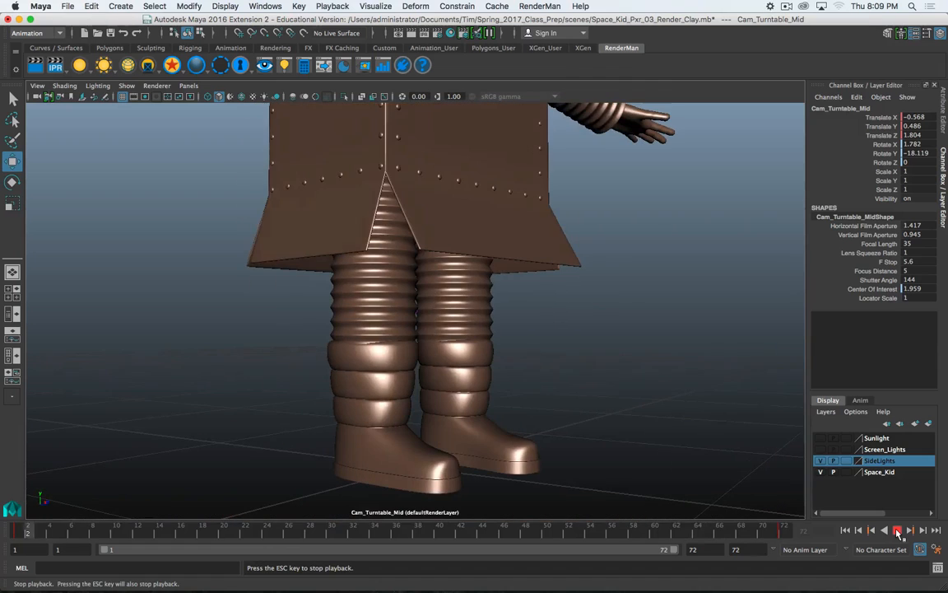
left_click(898, 531)
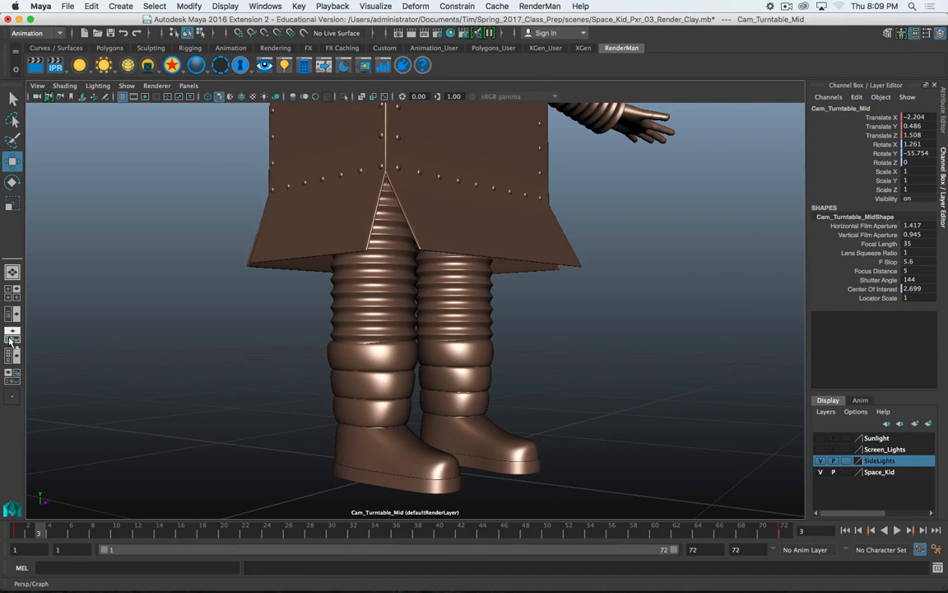
Step: Show the camera's animation curves in the Graph Editor beneath a viewport that looks through Cam_Turntable_Mid
left_click(13, 313)
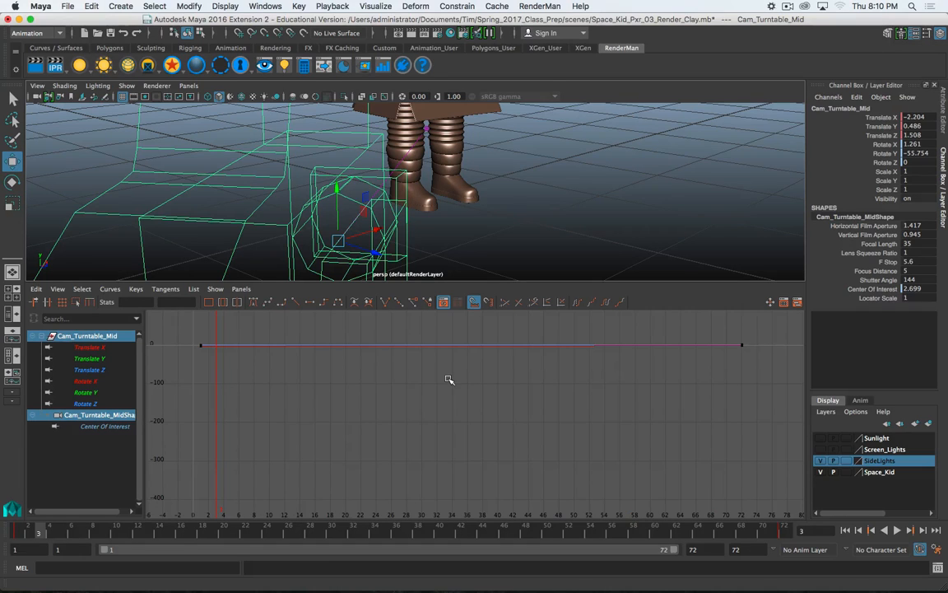
left_click(209, 304)
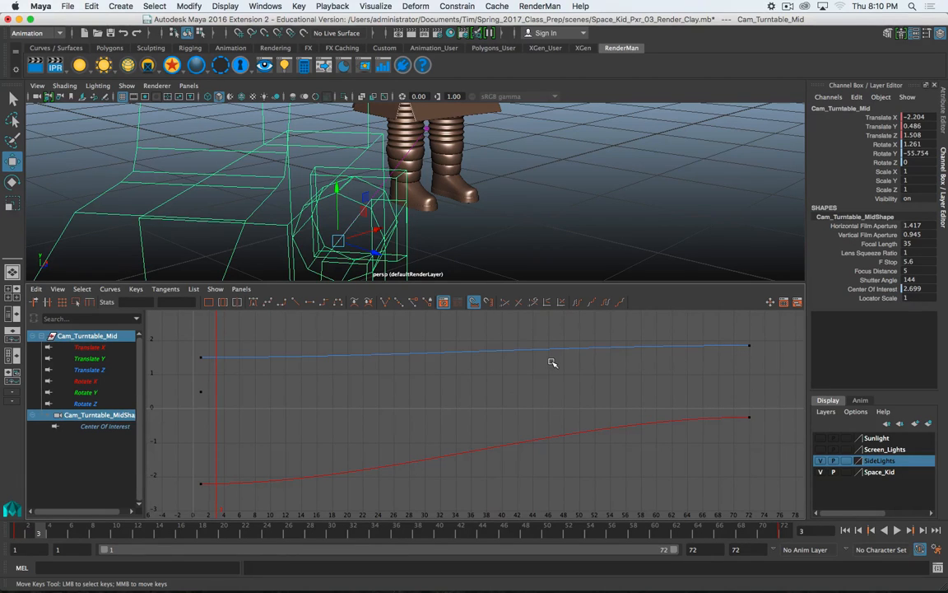
left_click(189, 86)
mouse_move(221, 103)
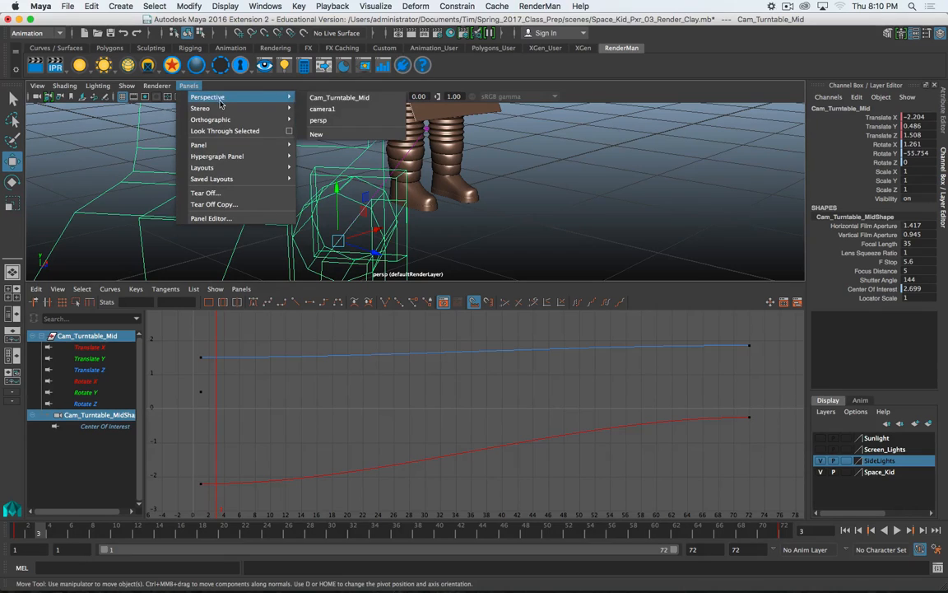
left_click(339, 98)
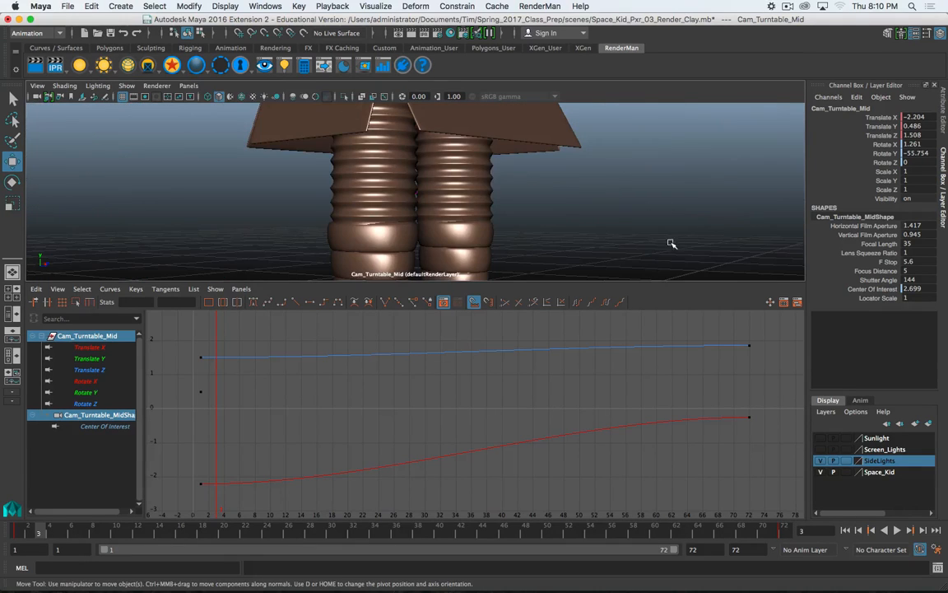
Step: Display the film gate in the camera view and set Cam_Turntable_Mid's Film Gate to 35mm 1.85 Projection
left_click(135, 97)
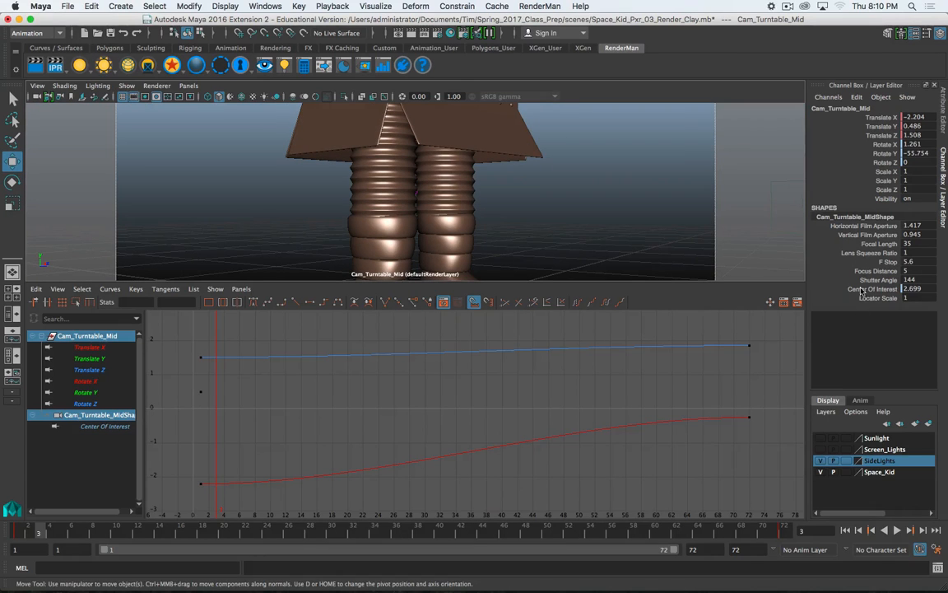
key("ctrl+a")
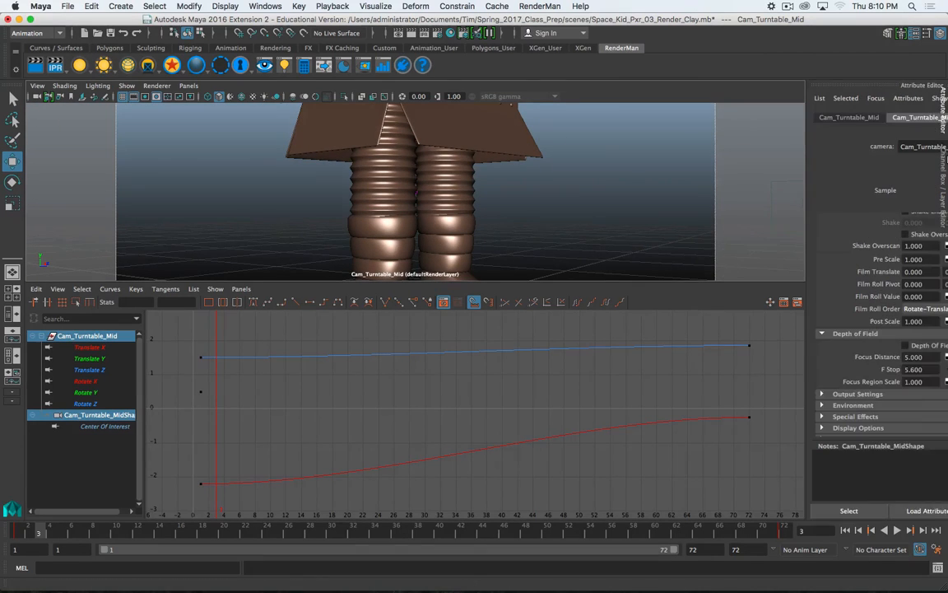
scroll(859, 323, "down", 3)
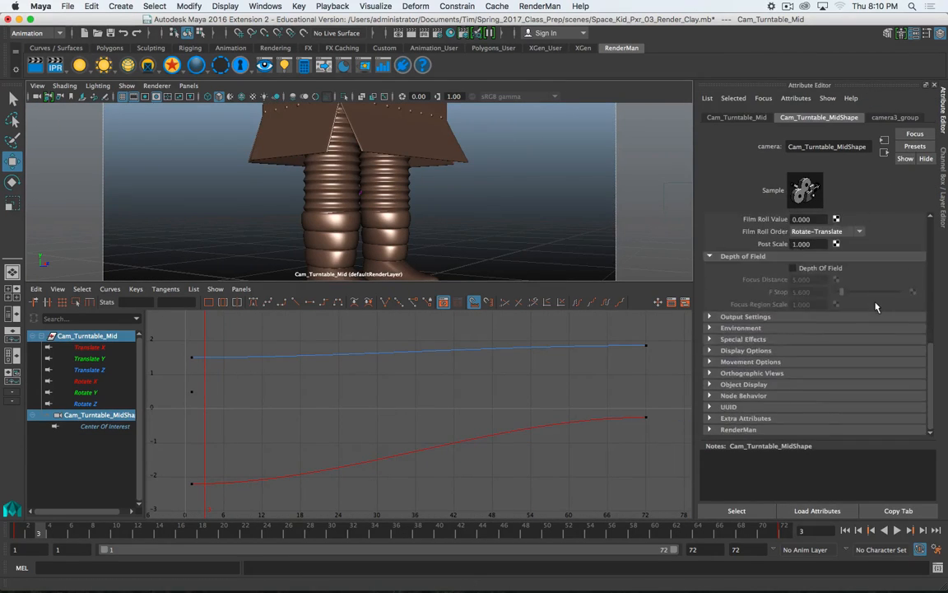
scroll(873, 313, "up", 10)
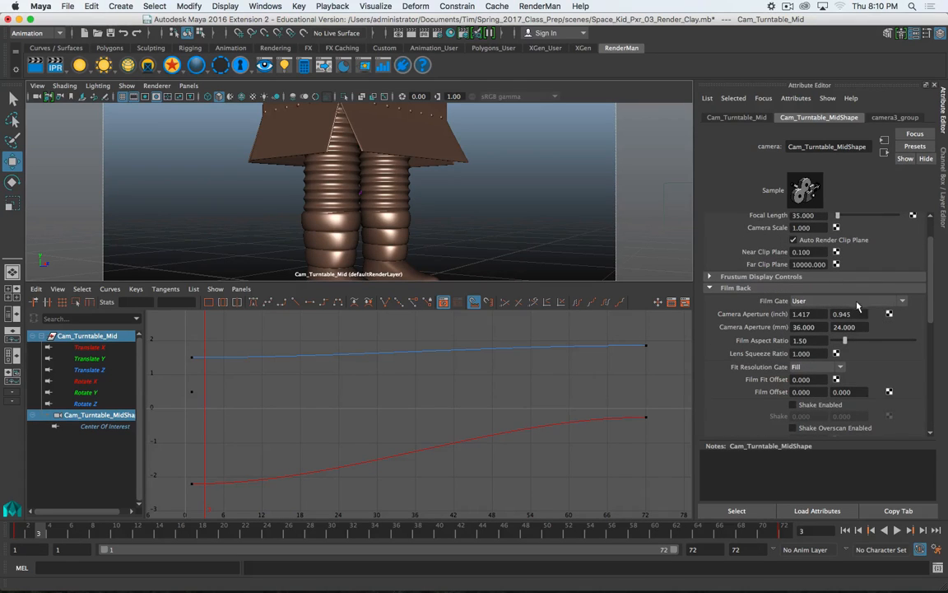
left_click(857, 302)
left_click(874, 382)
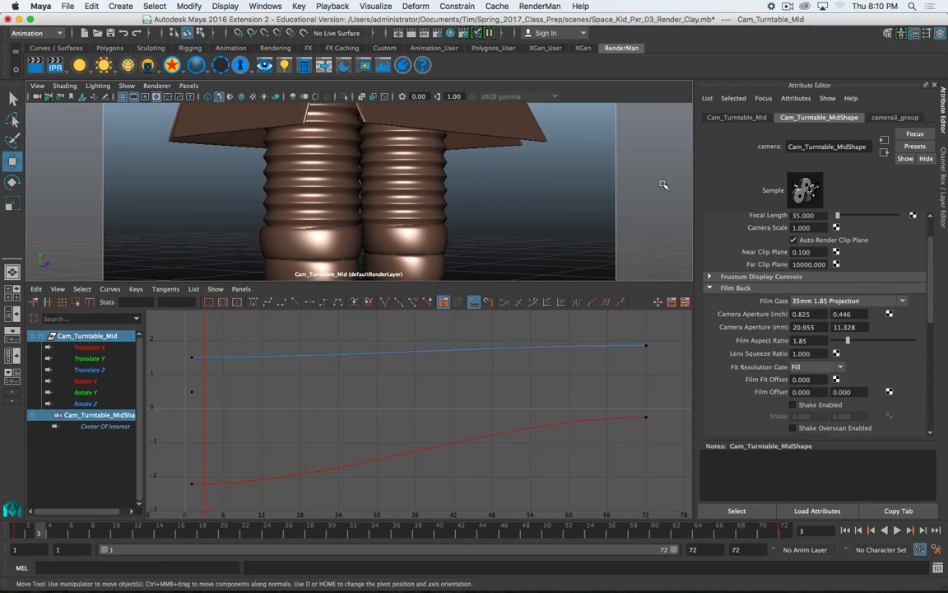
Step: Enlarge the camera view above the Graph Editor and scrub from frame 1 through the animation to frame 58 to check the framing
left_click_drag(594, 282, 603, 322)
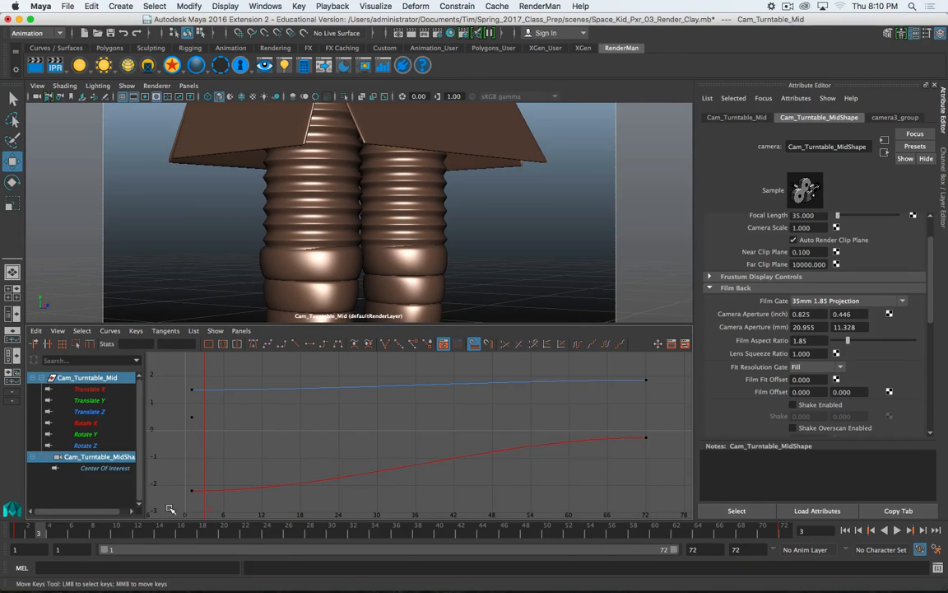
left_click(13, 533)
mouse_move(13, 533)
left_mouse_down()
mouse_move(289, 560)
mouse_move(718, 533)
left_mouse_up()
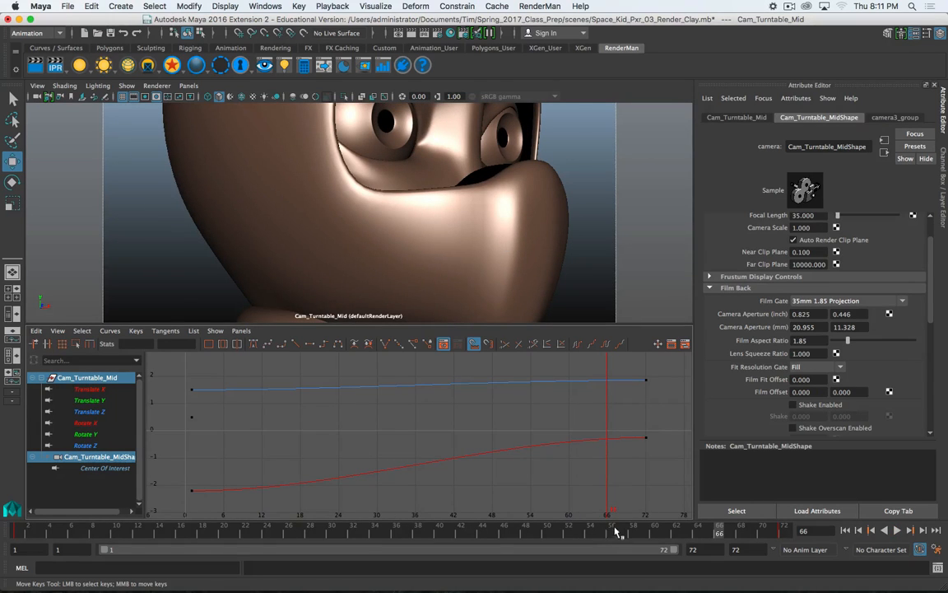
left_click_drag(601, 531, 632, 531)
Step: Set translation keys at frame 58 on Cam_Turntable_Mid and on camera3_group
left_click(941, 160)
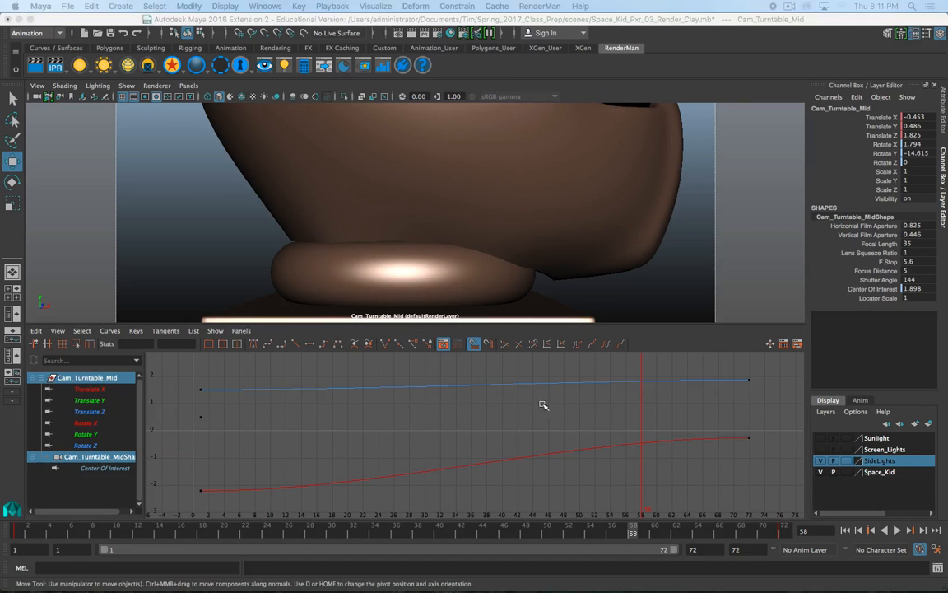
key("shift")
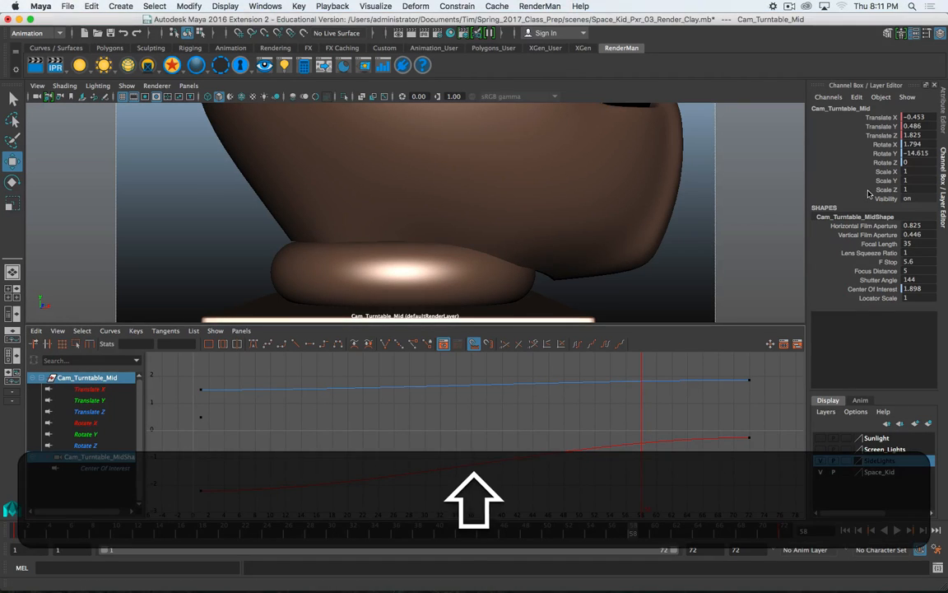
key("shift+w")
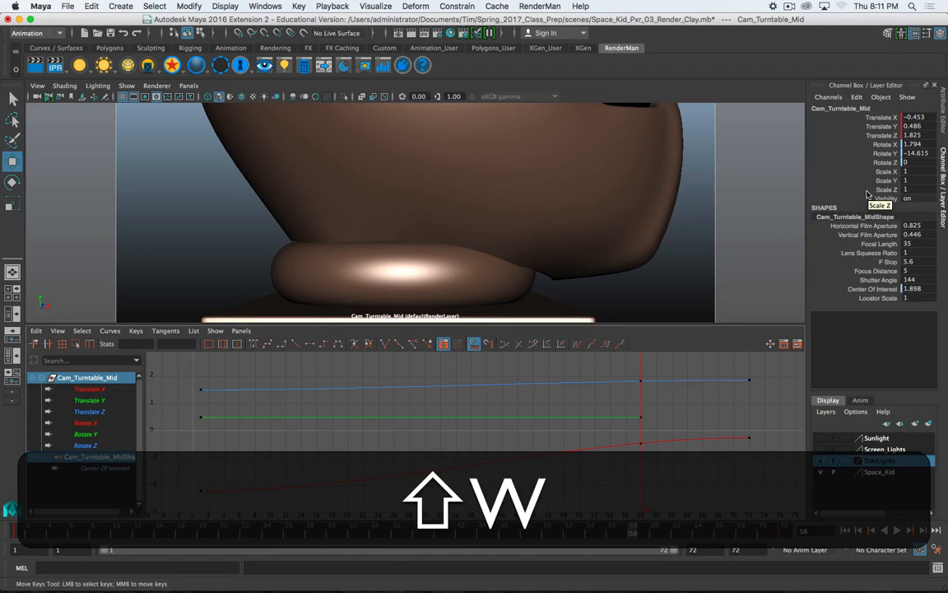
left_click(1, 387)
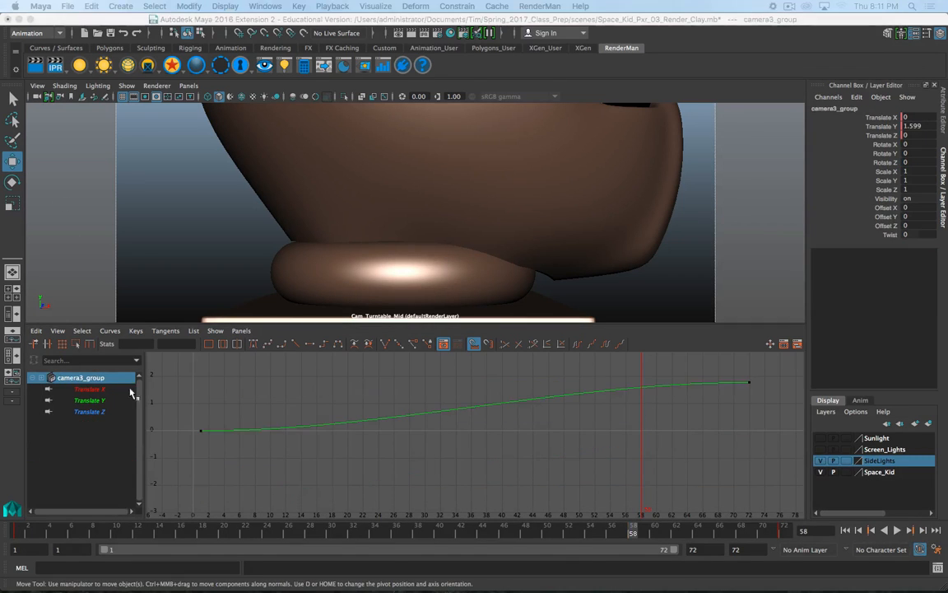
left_click(96, 403, "shift")
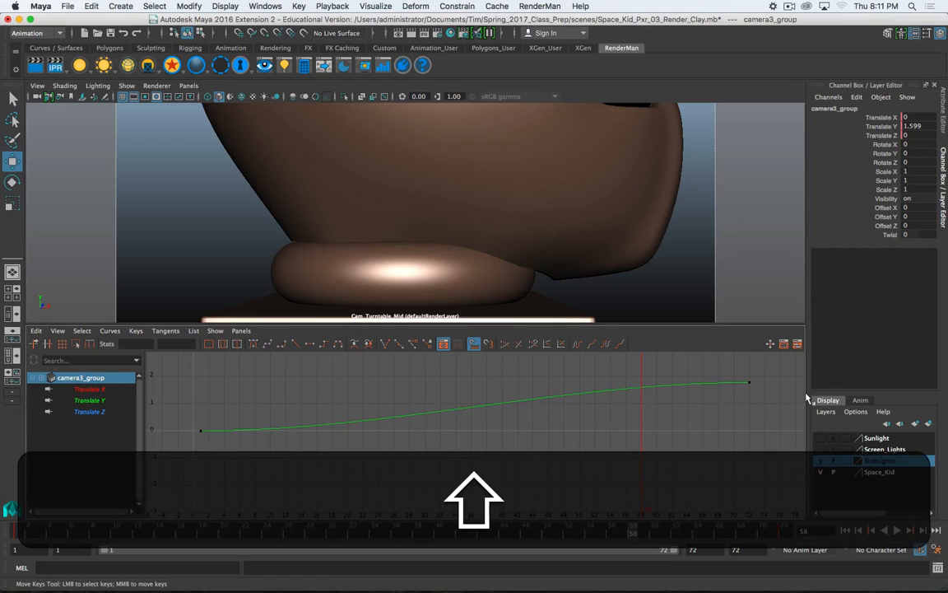
key("shift+w")
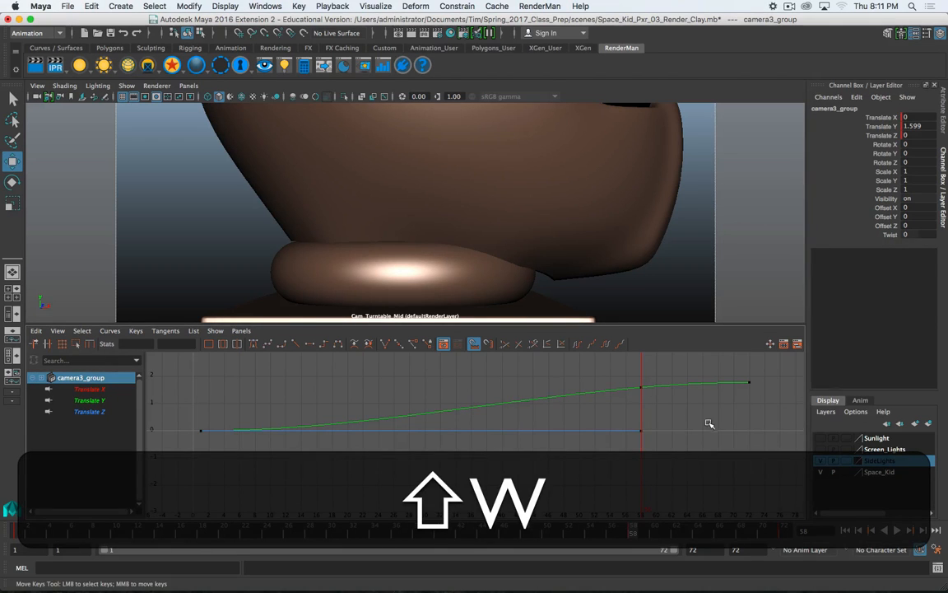
Step: Select the frame 72 keys on the translate channels of both camera3_group and Cam_Turntable_Mid in the Graph Editor
left_click(1, 387, "shift")
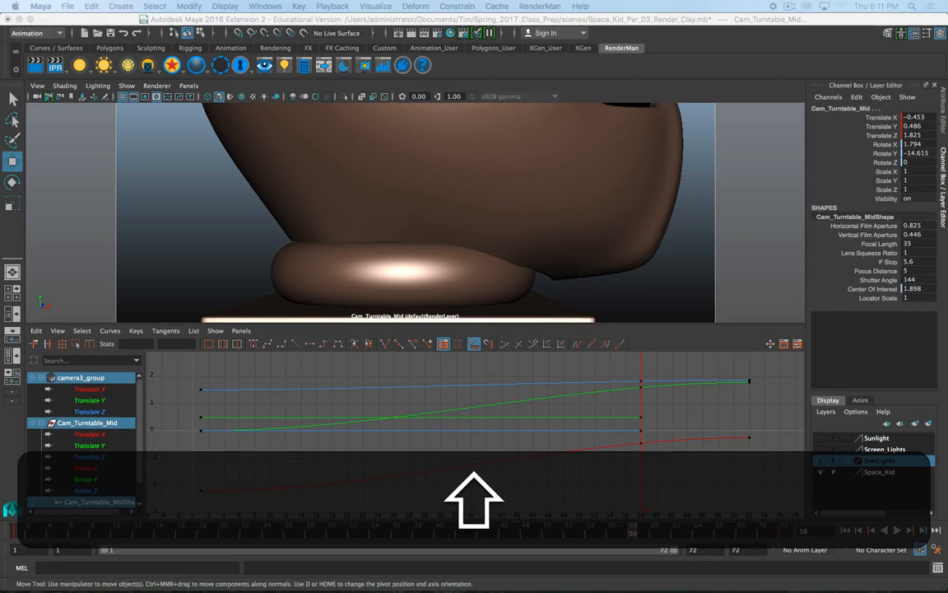
left_click_drag(1, 148, 0, 111)
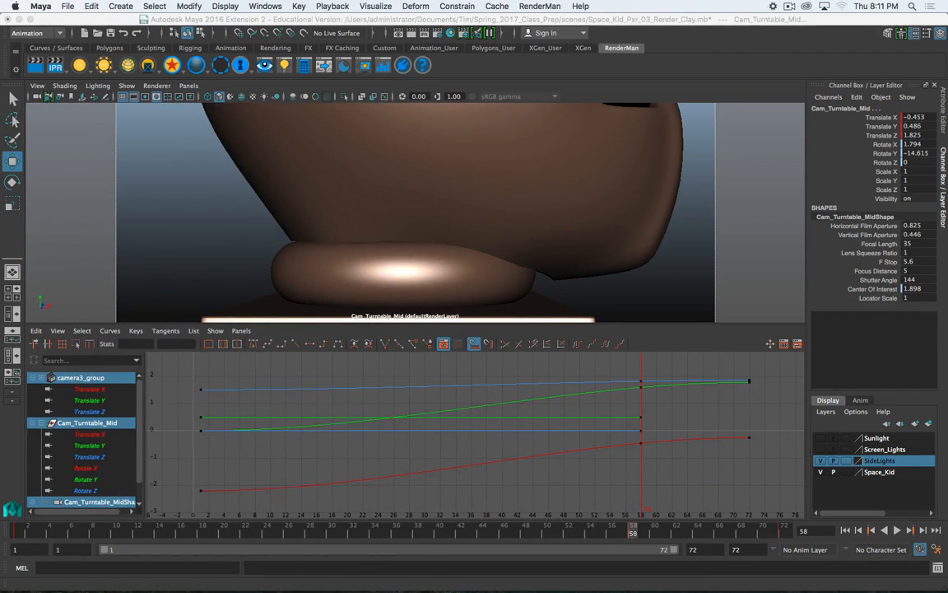
left_click(90, 456)
left_click_drag(100, 436, 105, 390)
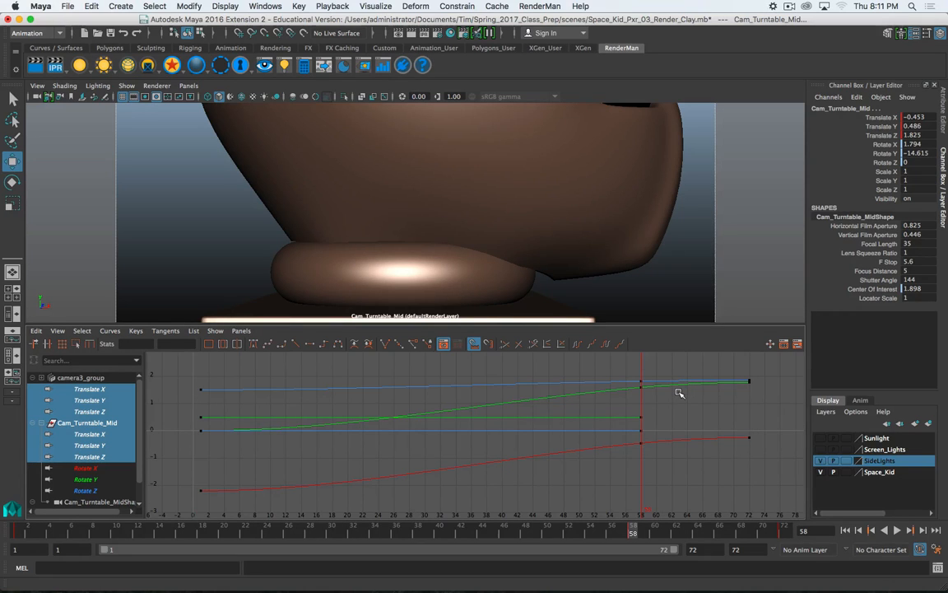
left_click_drag(768, 375, 729, 474)
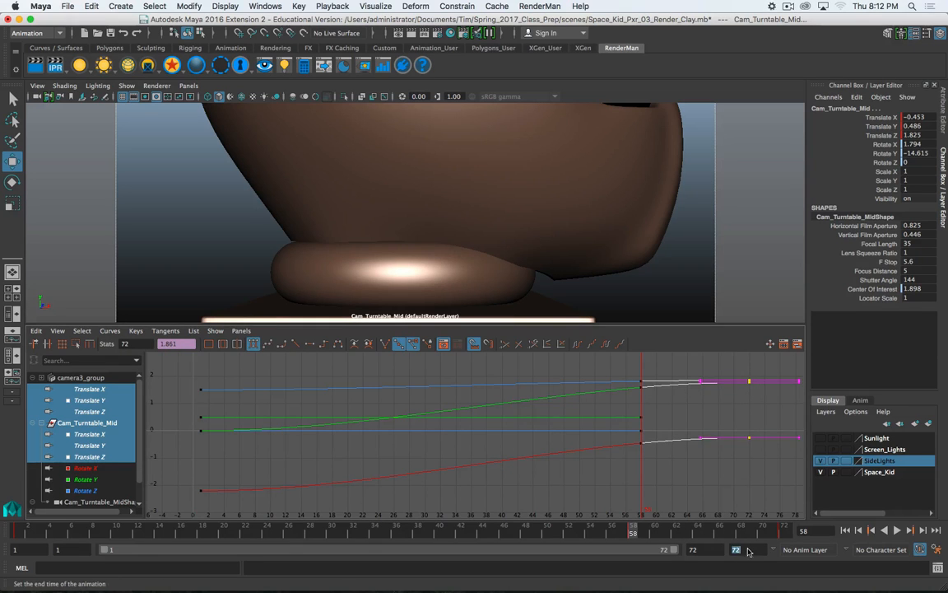
Step: Set the animation end time to 200 and extend the playback range to frame 164
type("200")
key("Return")
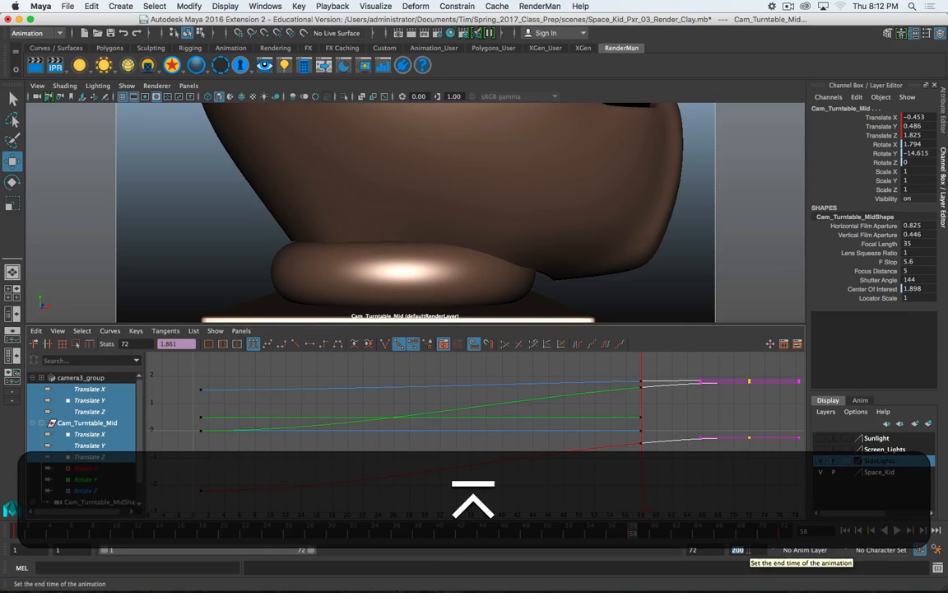
left_click_drag(313, 550, 571, 549)
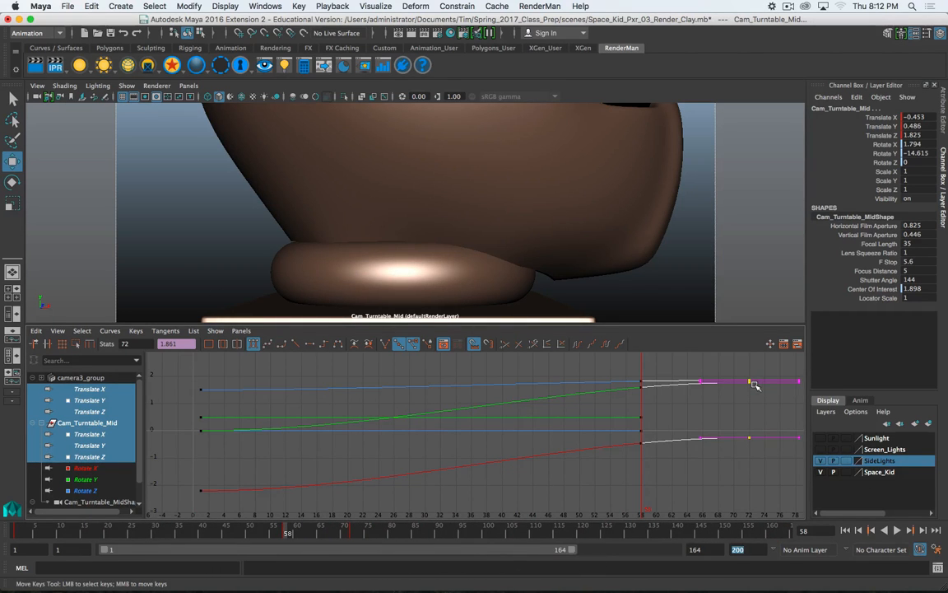
Step: Move the selected final camera translation keys horizontally in time to frame 122, keeping their values
key("w")
key("shift")
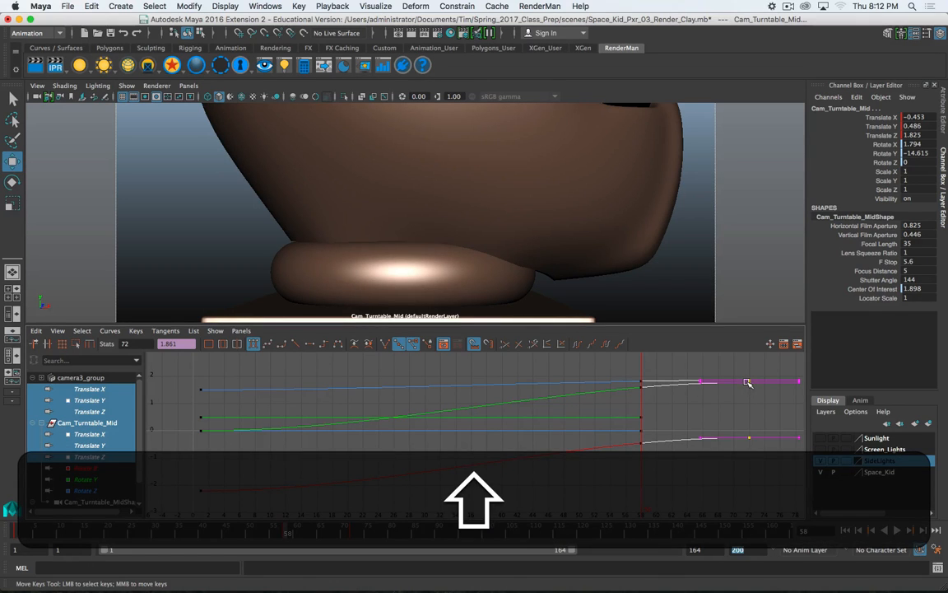
middle_click_drag(748, 382, 879, 393, "shift")
left_click_drag(506, 545, 572, 558)
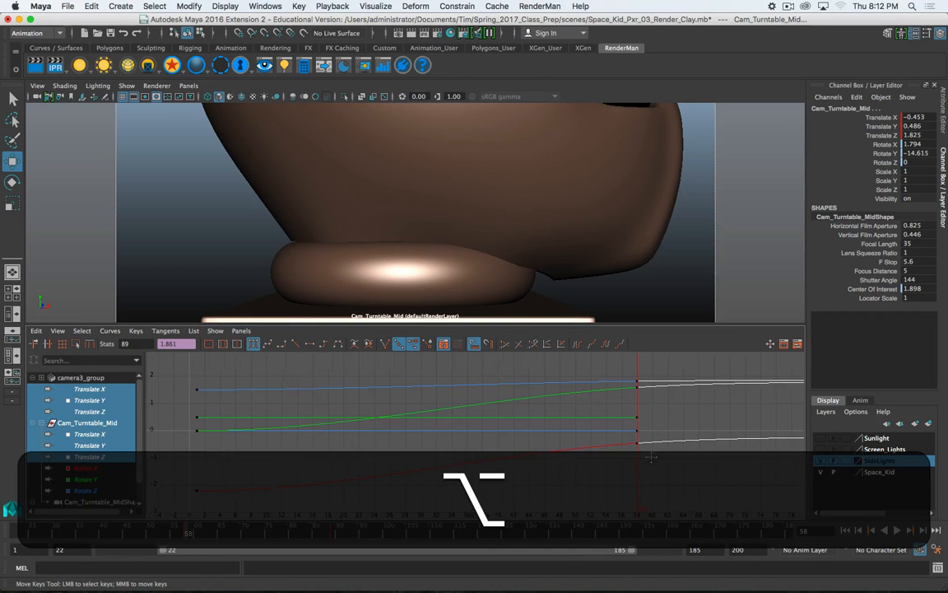
right_click_drag(640, 474, 203, 460, "alt")
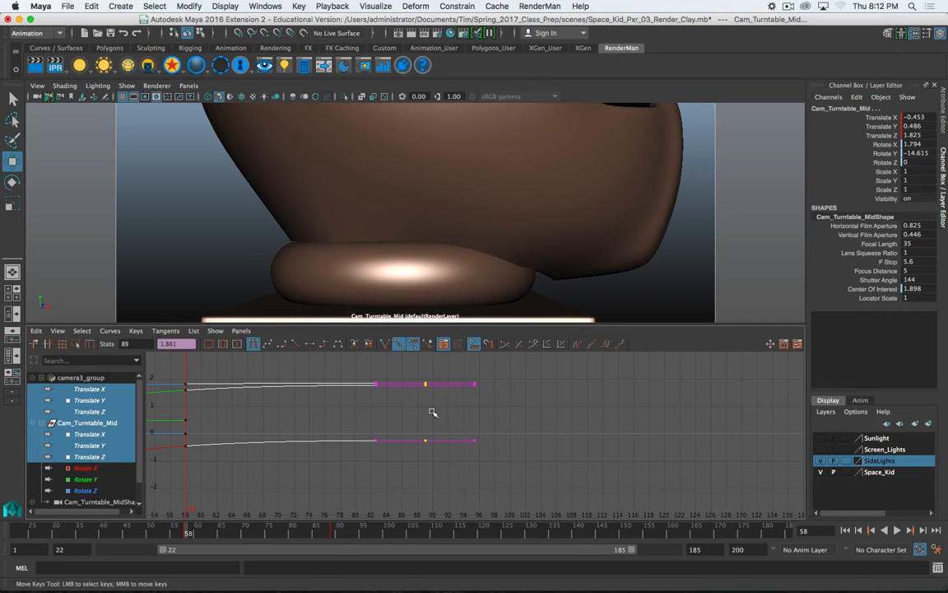
middle_click_drag(423, 409, 680, 422, "shift")
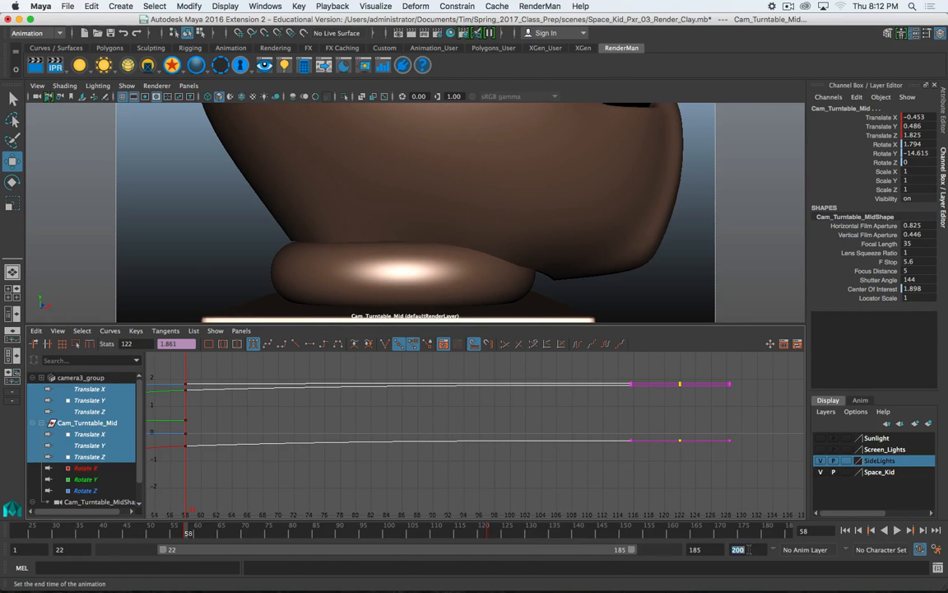
Step: Set the animation end time to 122, maximize the Cam_Turntable_Mid view, and make the playback range cover frames 1 to 122
type("122")
key("Return")
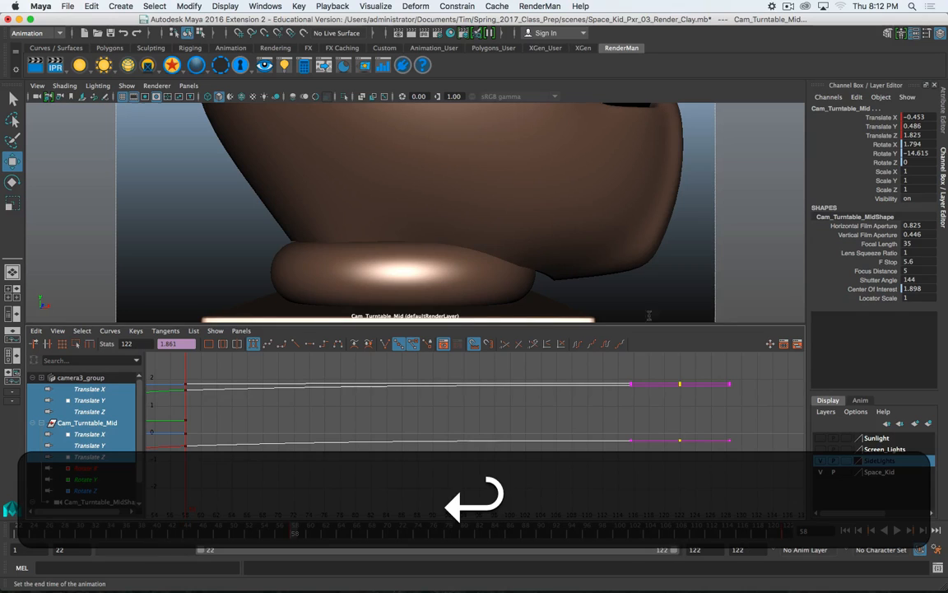
key("space")
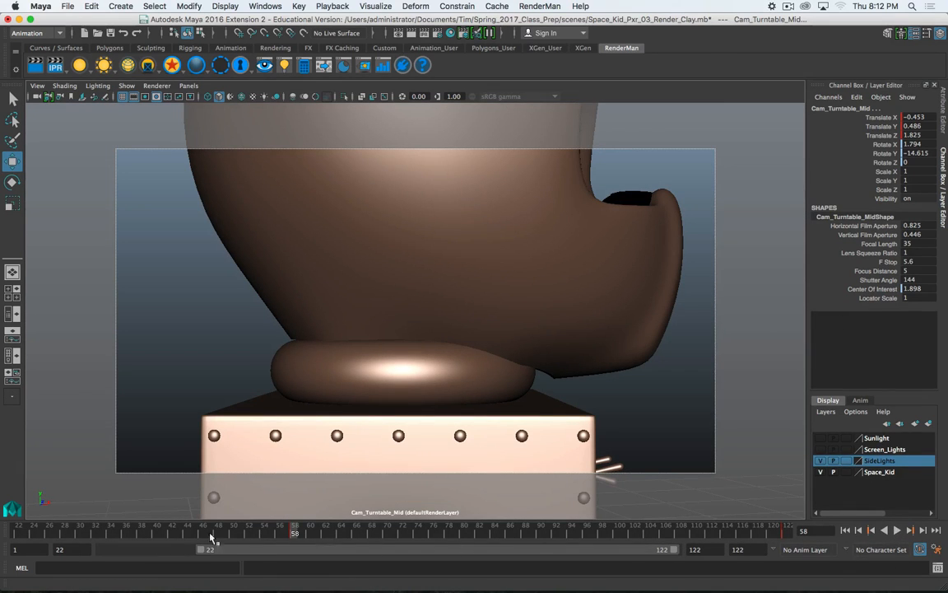
left_click_drag(208, 552, 7, 551)
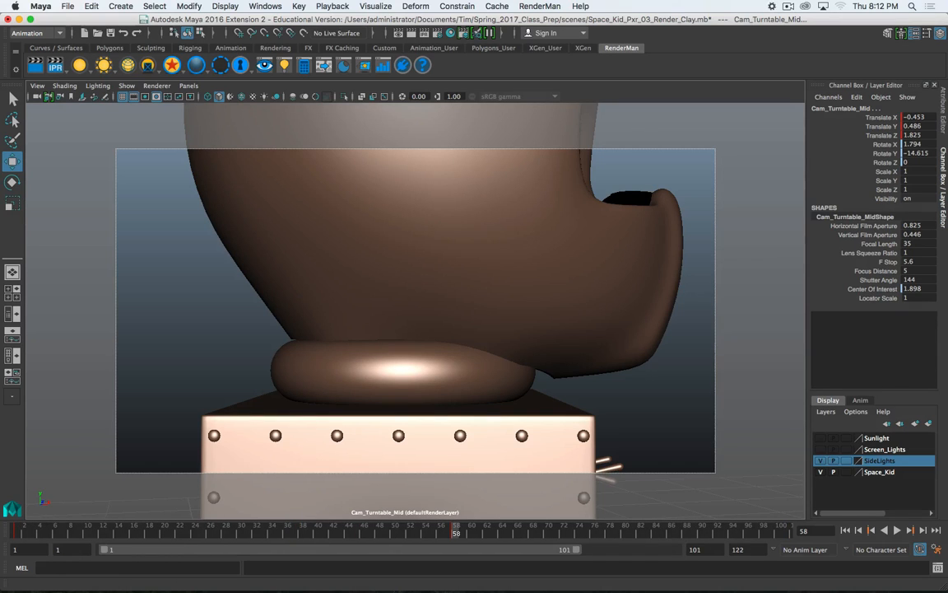
left_click_drag(577, 550, 673, 549)
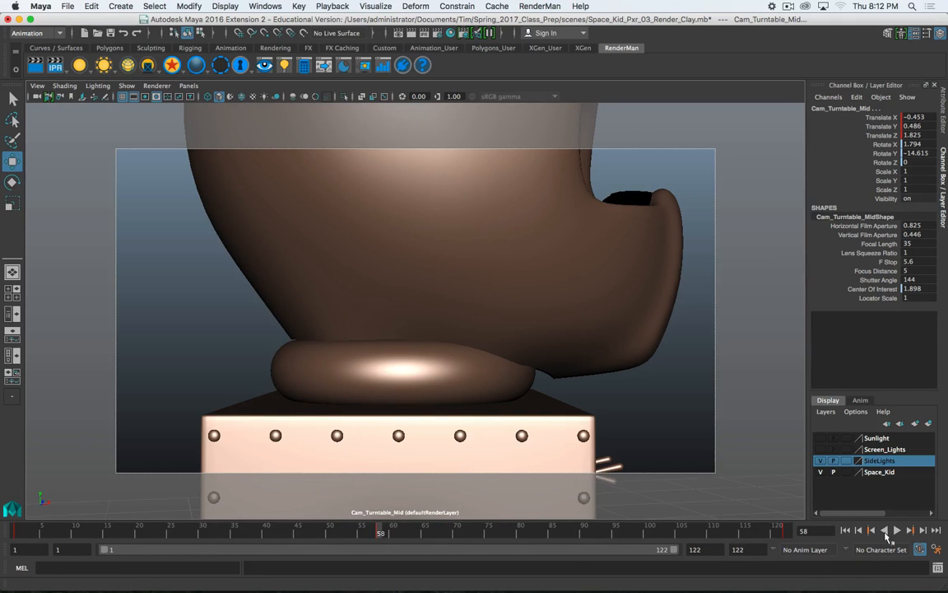
Step: Play the animation from frame 1 in the camera view, stop it, and scrub through to frame 122 to check the slower ending
left_click(859, 532)
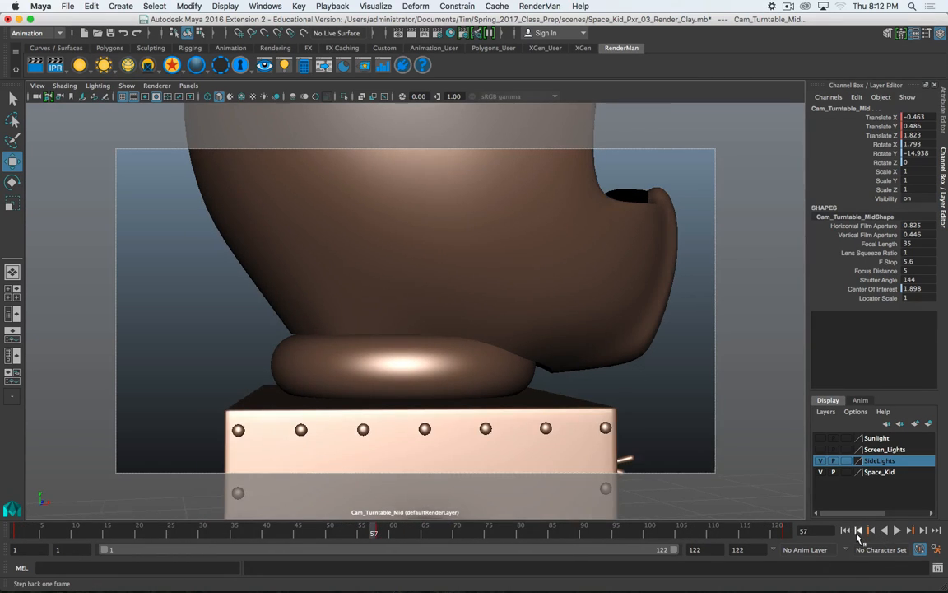
left_click(858, 531)
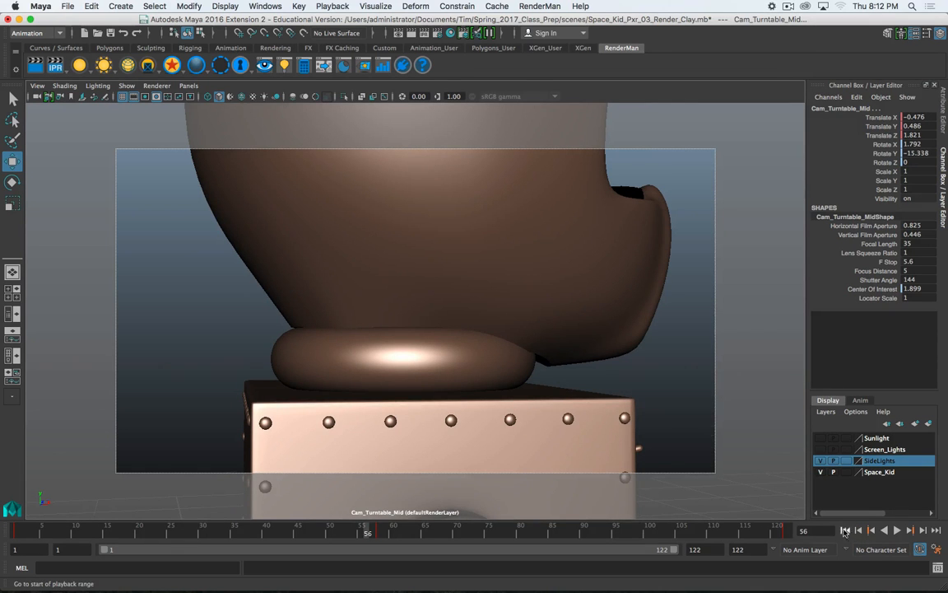
left_click(845, 532)
left_click(898, 532)
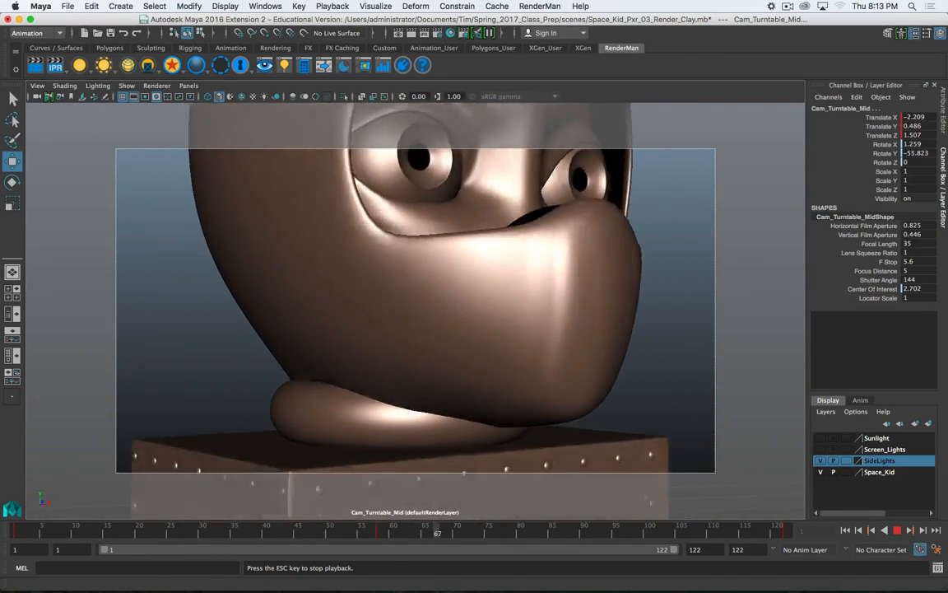
left_click(897, 530)
left_click_drag(294, 527, 350, 539)
left_click_drag(391, 548, 768, 560)
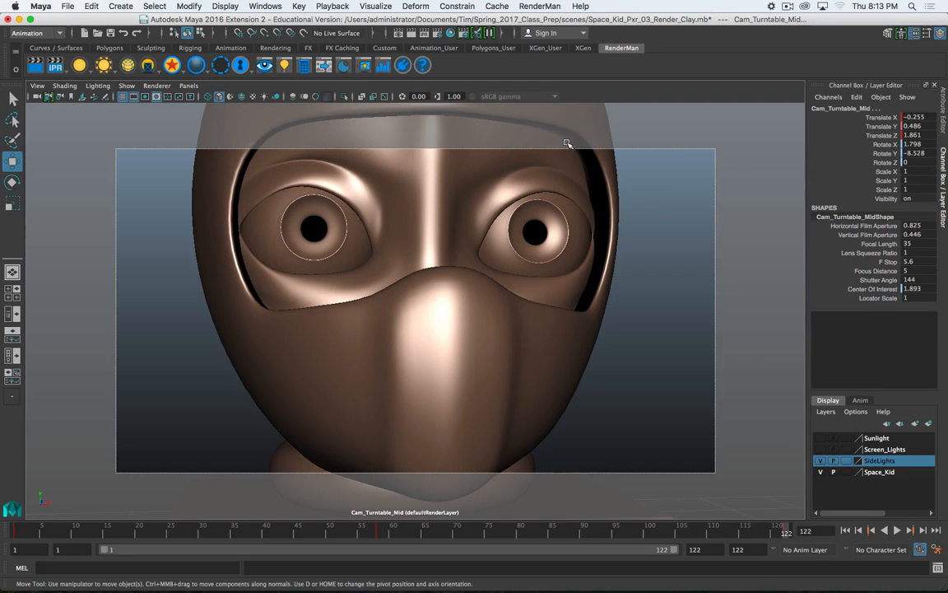
Step: Show four views with Cam_Turntable_Mid in place of the perspective view, play the animation, and stop at frame 58
key("space")
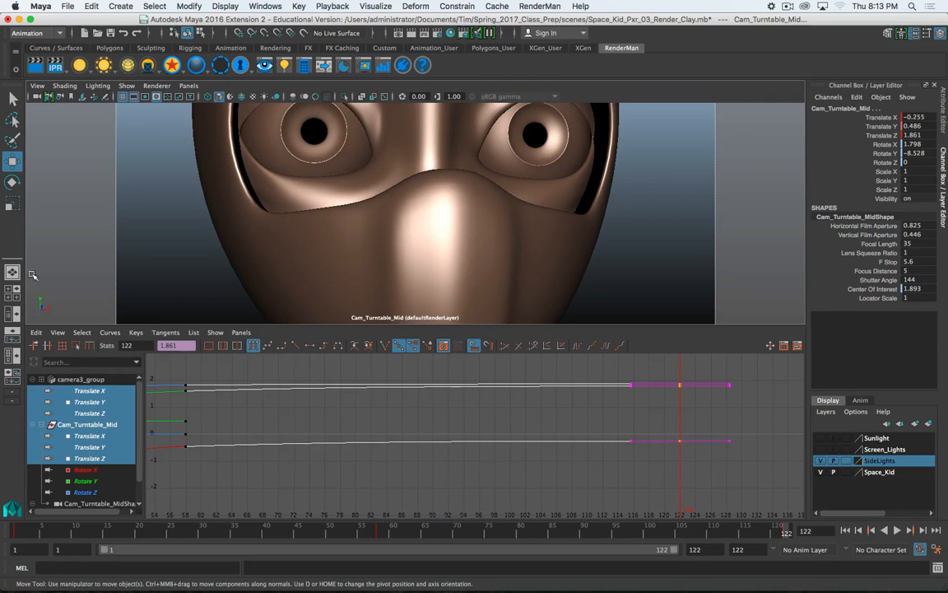
left_click(13, 271)
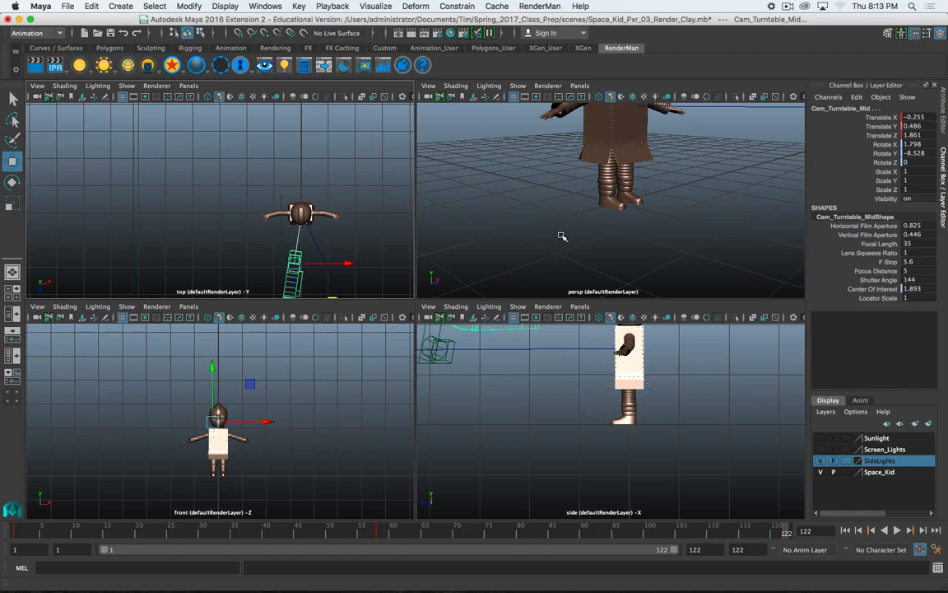
left_click(580, 86)
mouse_move(659, 98)
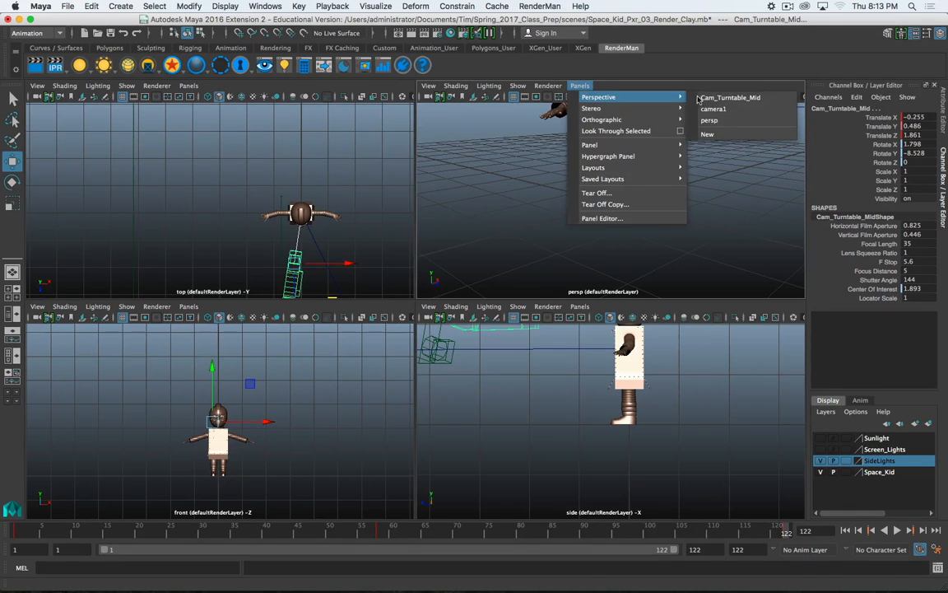
left_click(729, 98)
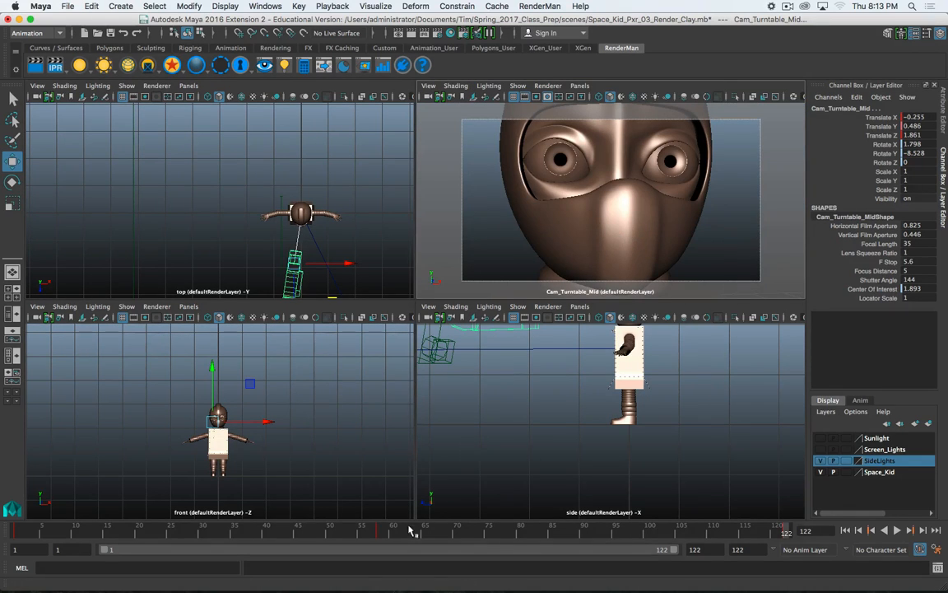
key("alt+v")
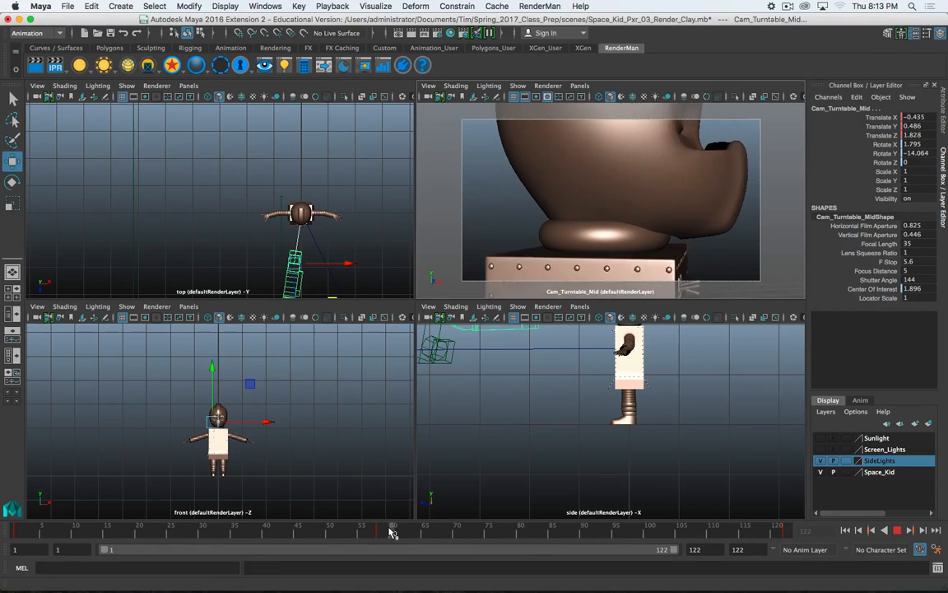
left_click_drag(392, 533, 381, 529)
Step: Show Space_Kid1's full Rotate Y curve in the Graph Editor, go to its end key at frame 73, and play the rotation
mouse_move(468, 580)
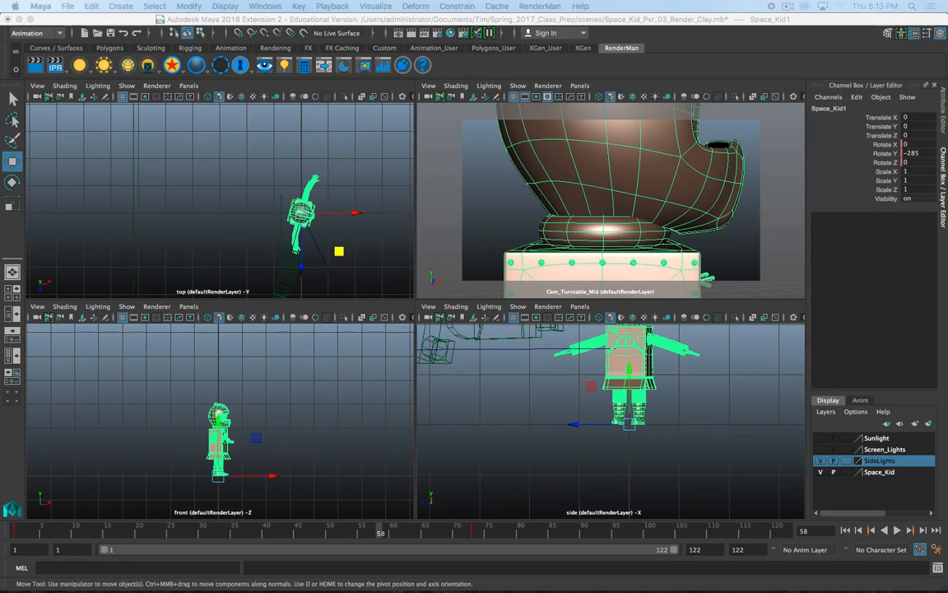
left_click(13, 334)
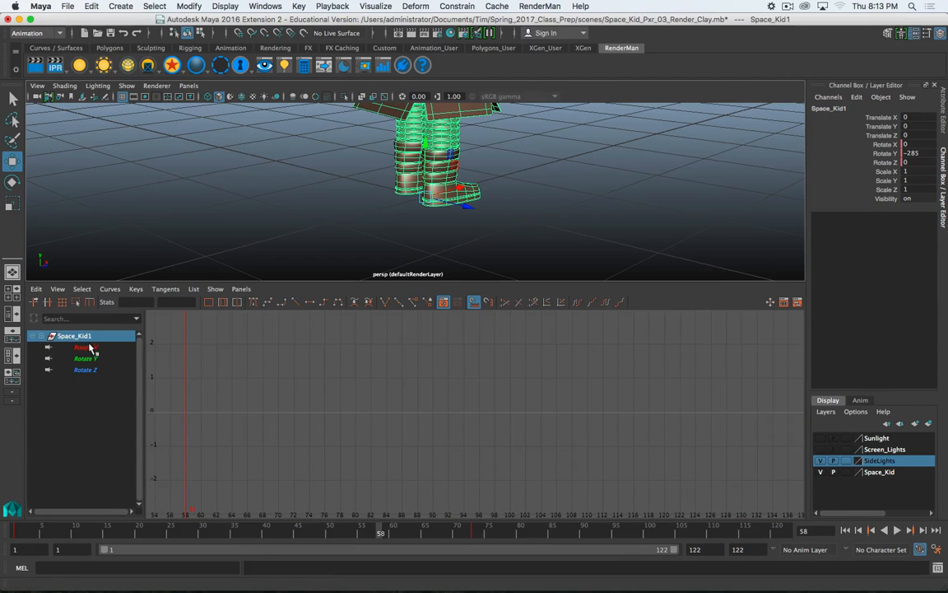
left_click(89, 360)
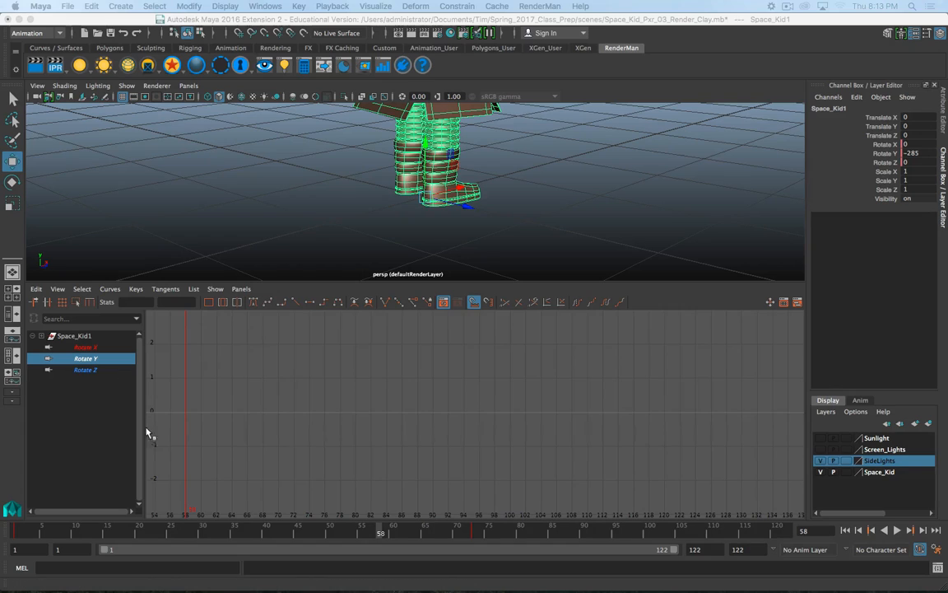
left_click(476, 531)
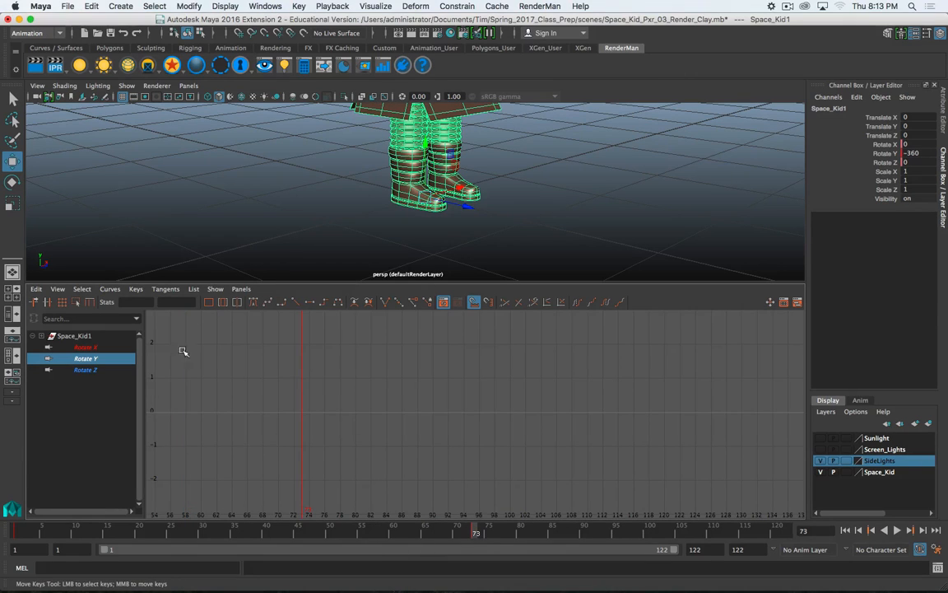
left_click(209, 304)
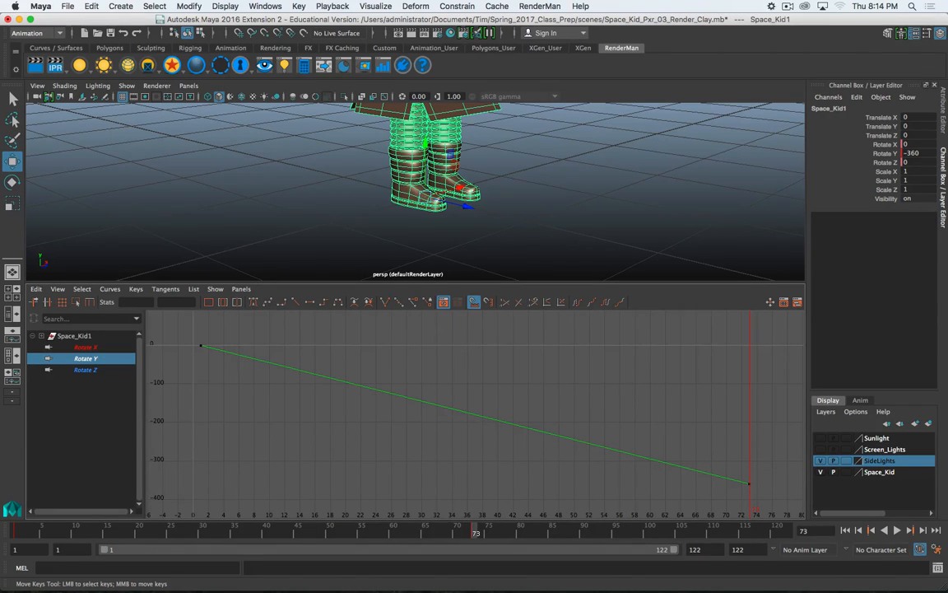
key("alt+v")
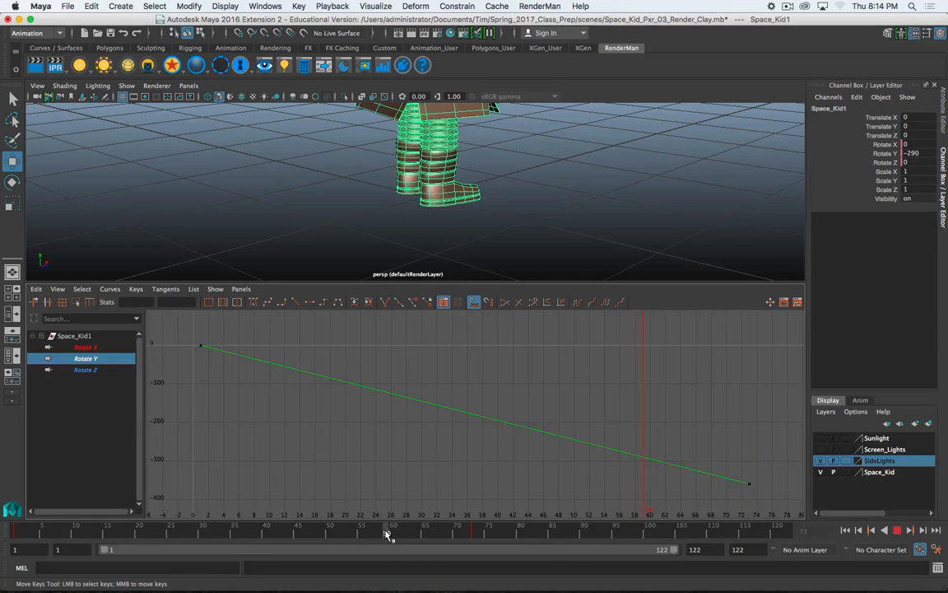
Step: Set a rotation key on Space_Kid1 at frame 58, and select its Rotate Y end key in the Graph Editor
left_click(387, 534)
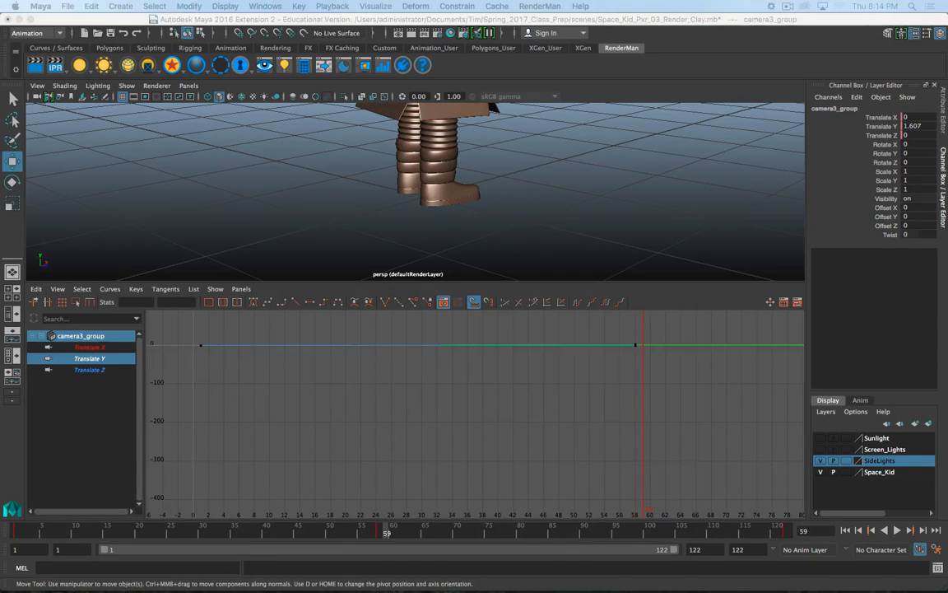
left_click(381, 531)
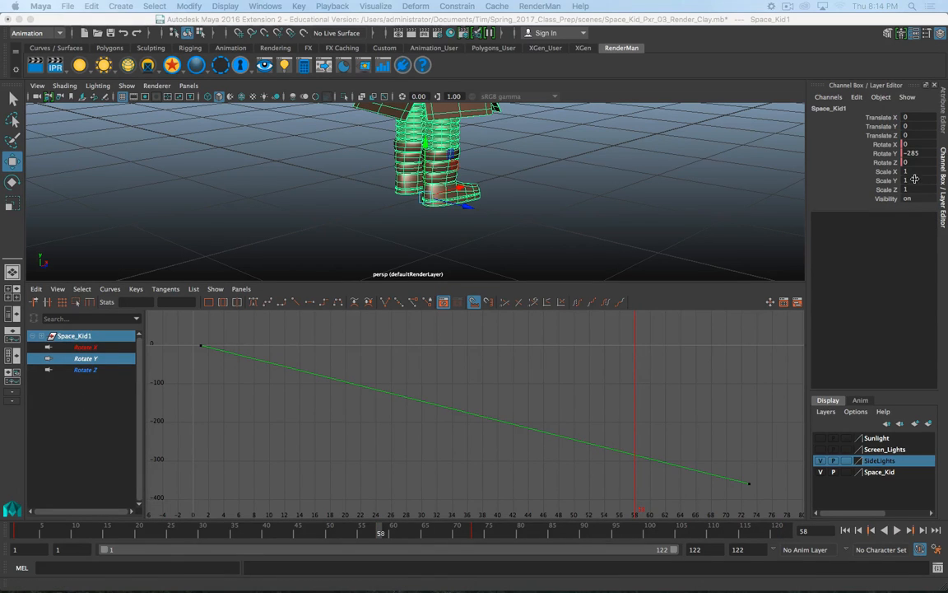
key("shift")
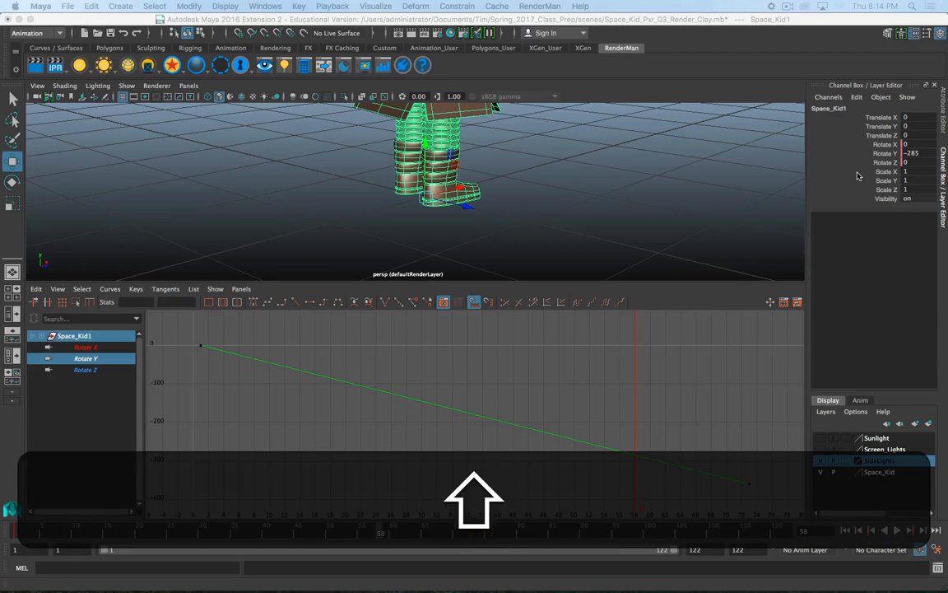
key("shift+e")
left_click_drag(766, 453, 730, 494)
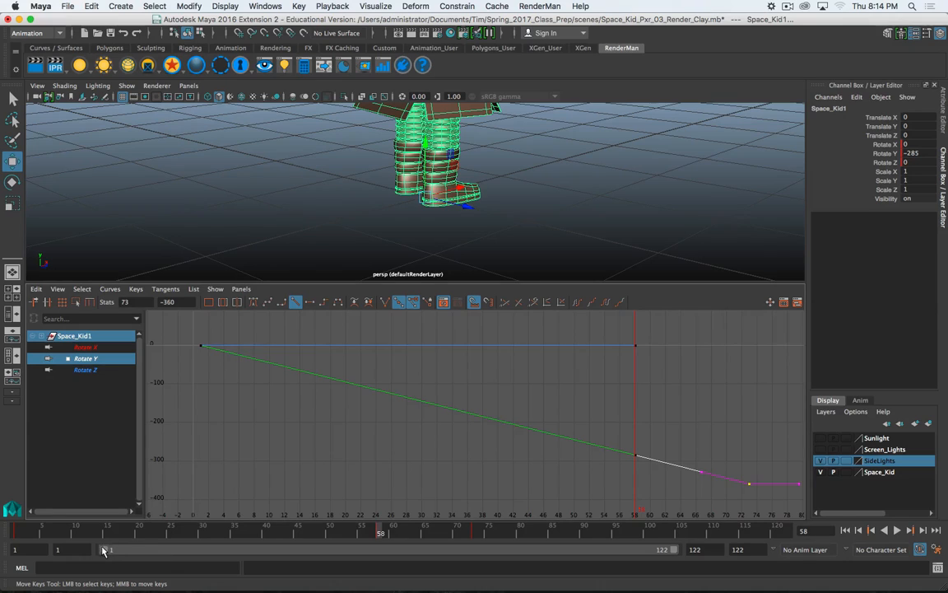
Step: Replace the Graph Editor below the perspective view with the Dope Sheet
left_click_drag(102, 550, 2, 543)
left_click(239, 290)
left_click(239, 290)
left_click(240, 290)
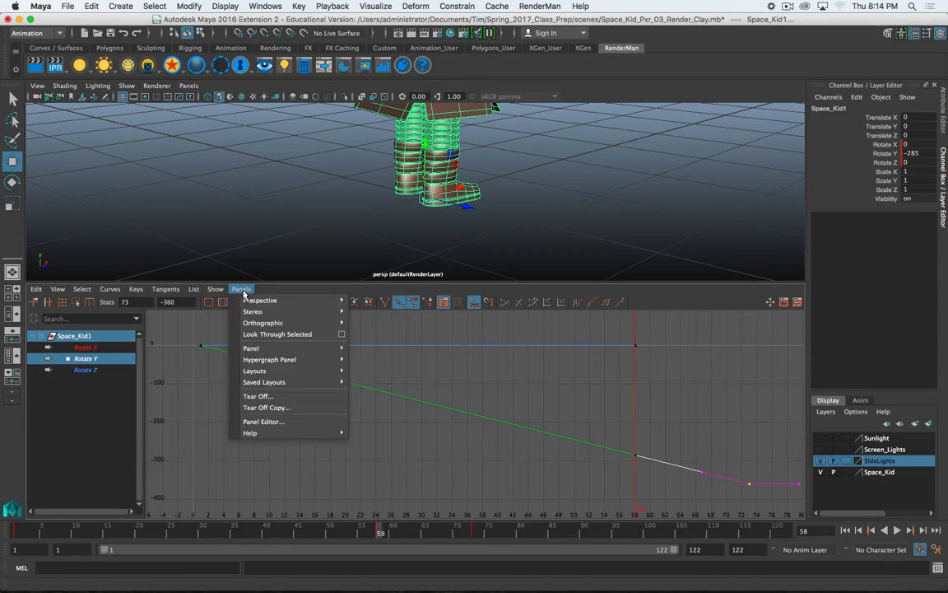
mouse_move(292, 368)
mouse_move(301, 350)
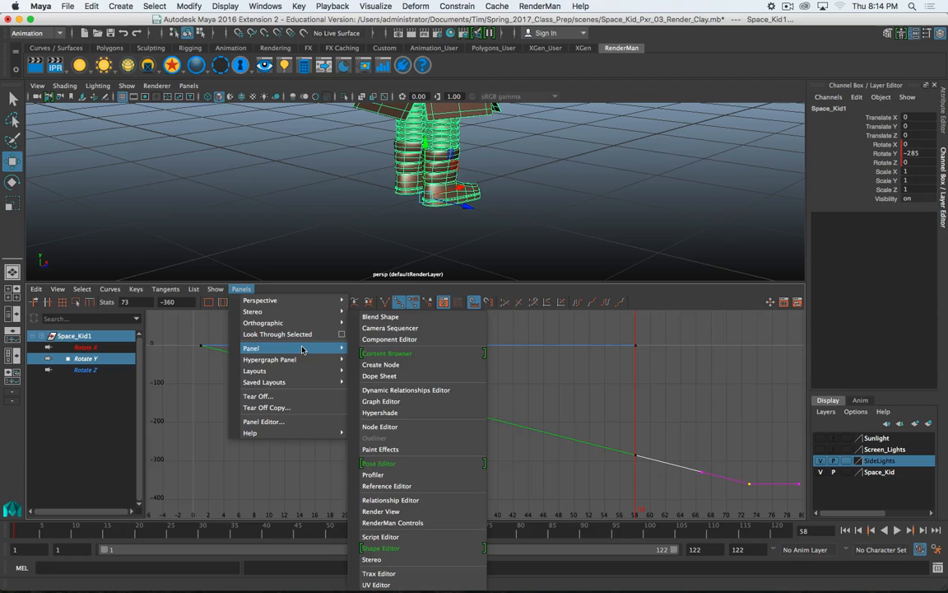
left_click(430, 378)
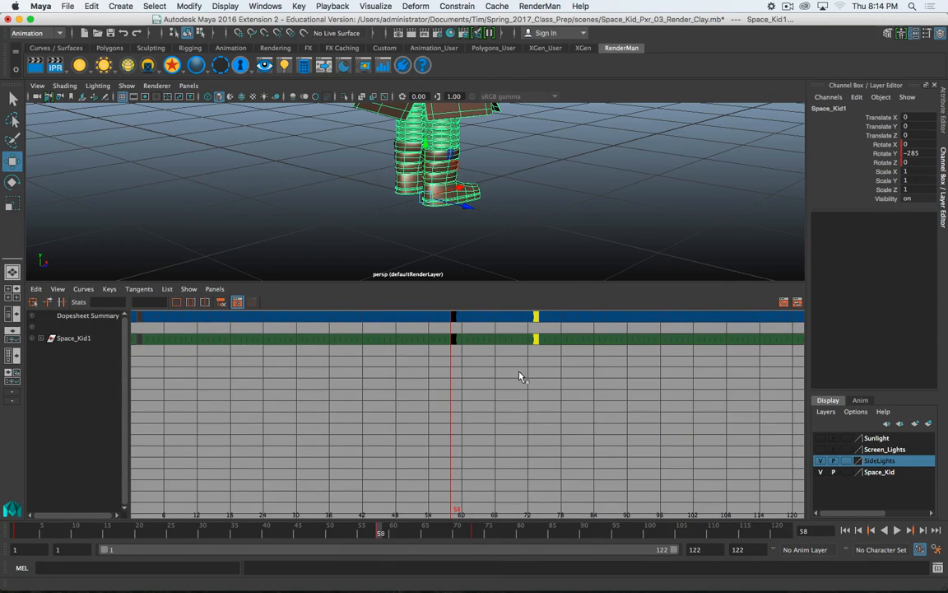
Step: Move Space_Kid1's final rotation key to frame 116 in the Dope Sheet
left_click(40, 338)
left_click(41, 338)
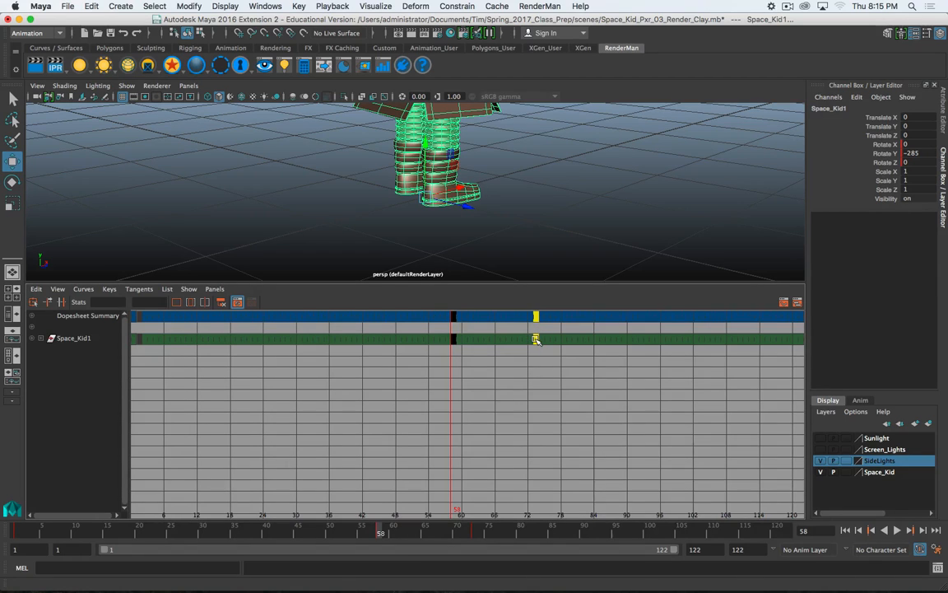
key("w")
middle_click_drag(536, 340, 775, 403)
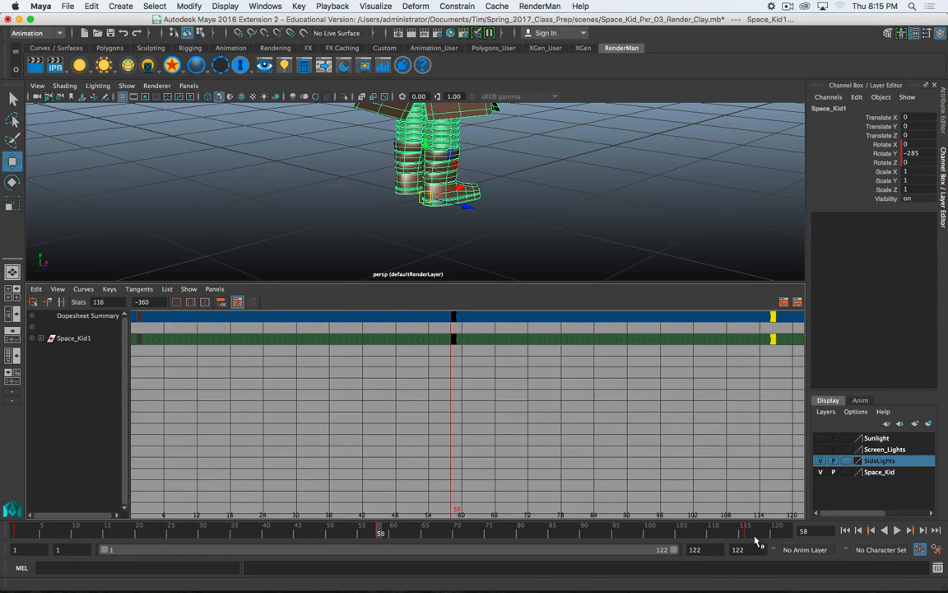
Step: Set the animation end time to 130 and extend the end of the playback range to match
left_click(782, 532)
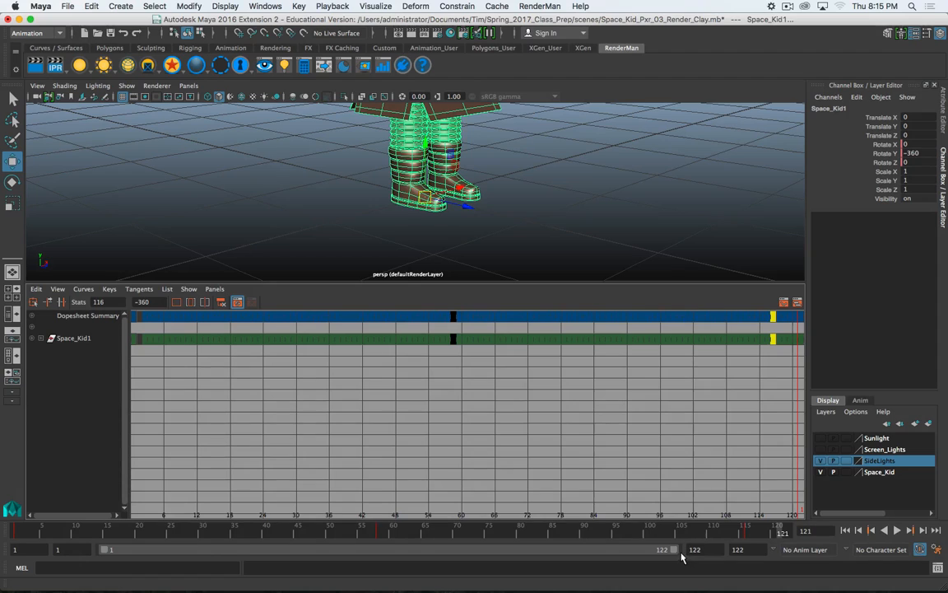
type("130")
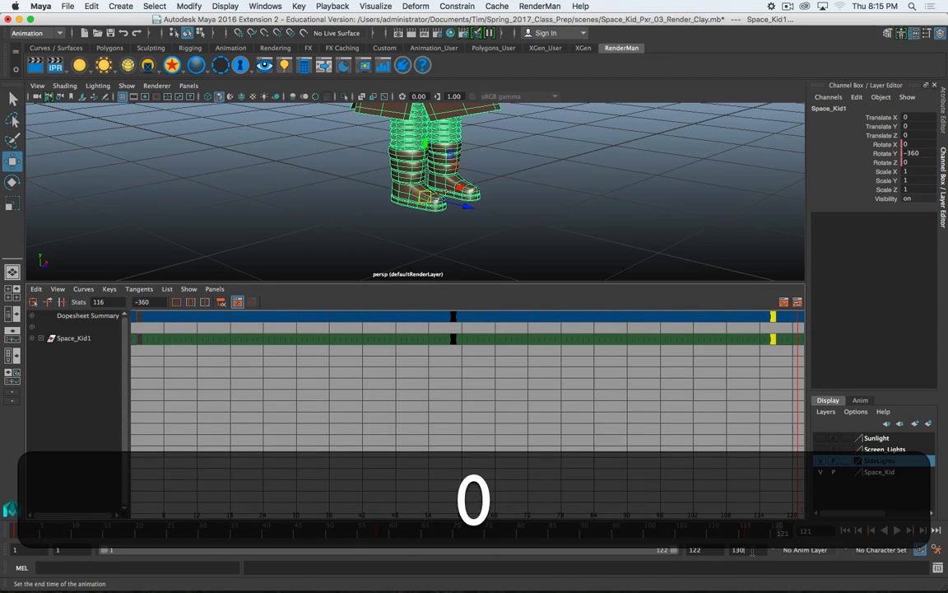
key("Return")
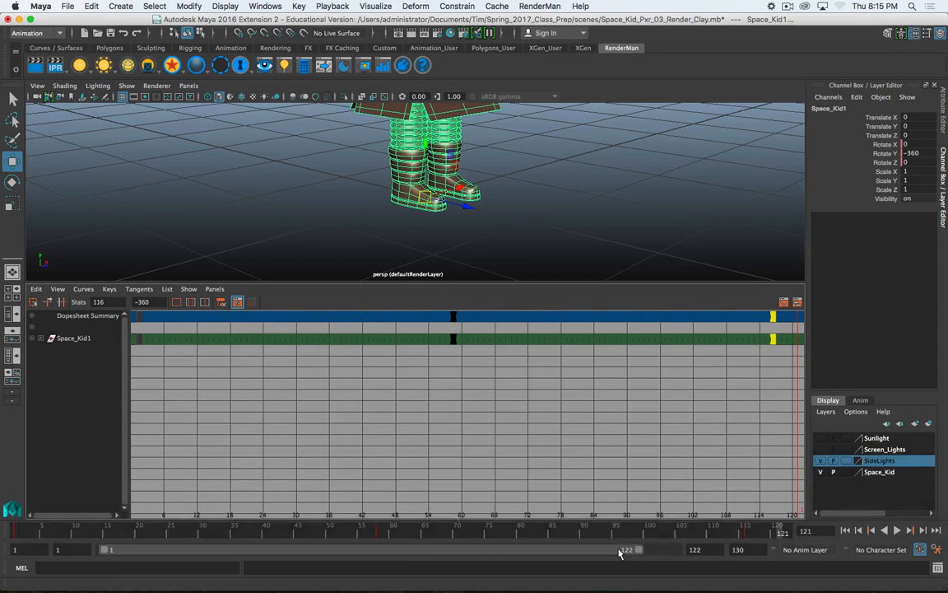
left_click_drag(636, 552, 671, 553)
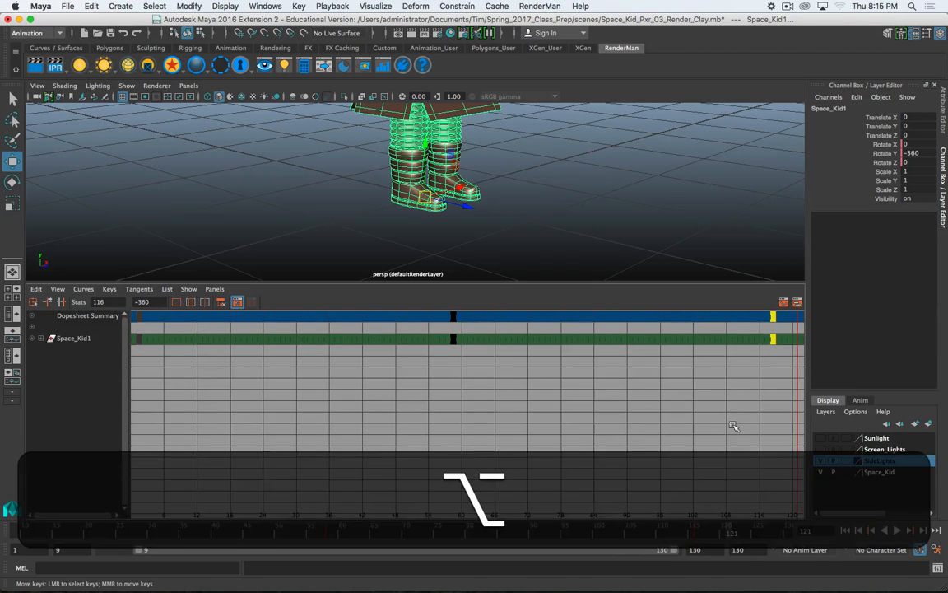
Step: Move Space_Kid1's final rotation key to frame 122, aligning it with the current time
middle_click_drag(732, 428, 529, 406, "alt")
middle_click_drag(593, 385, 577, 413, "alt")
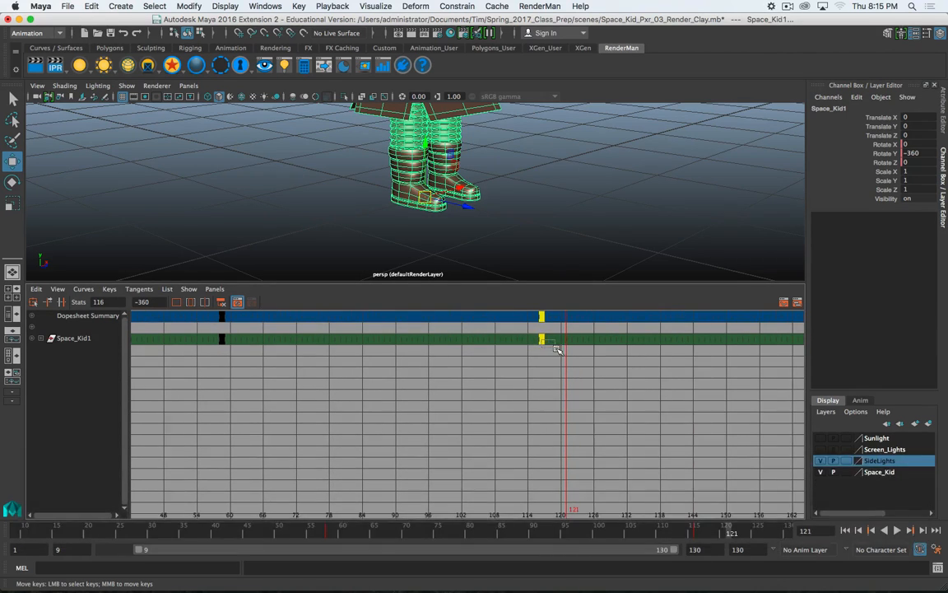
left_click(565, 350)
left_click(544, 340)
middle_click_drag(544, 340, 580, 354)
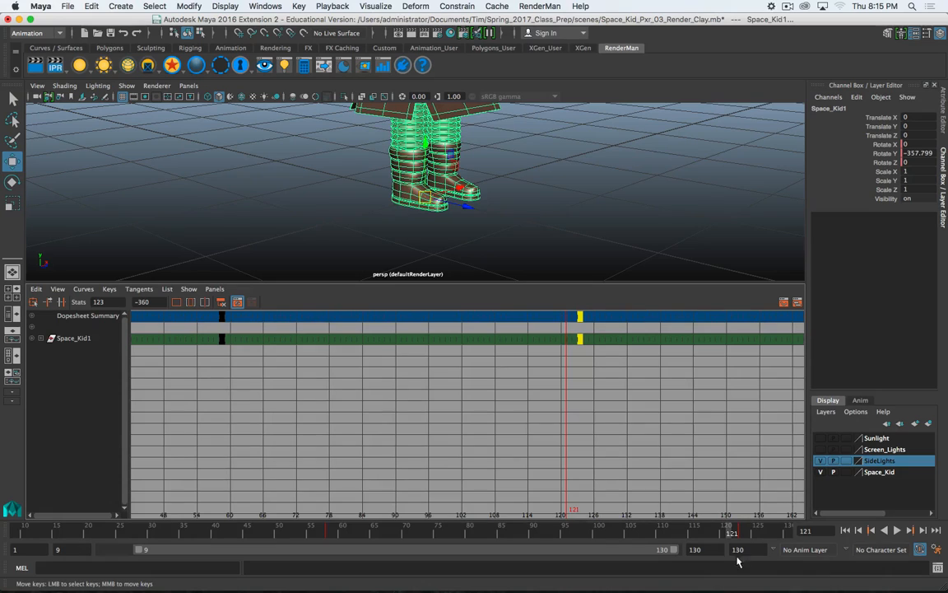
left_click(739, 529)
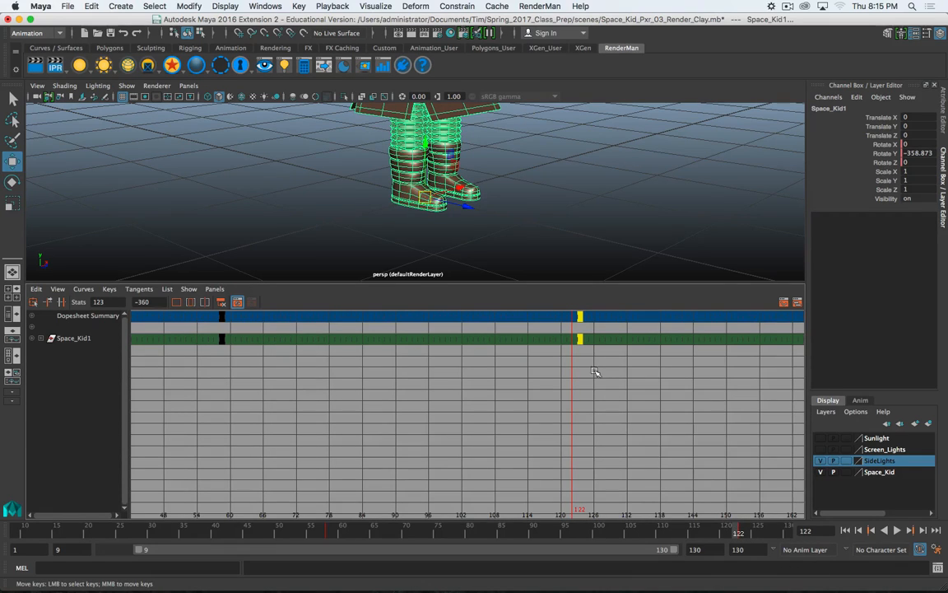
middle_click_drag(594, 372, 586, 392)
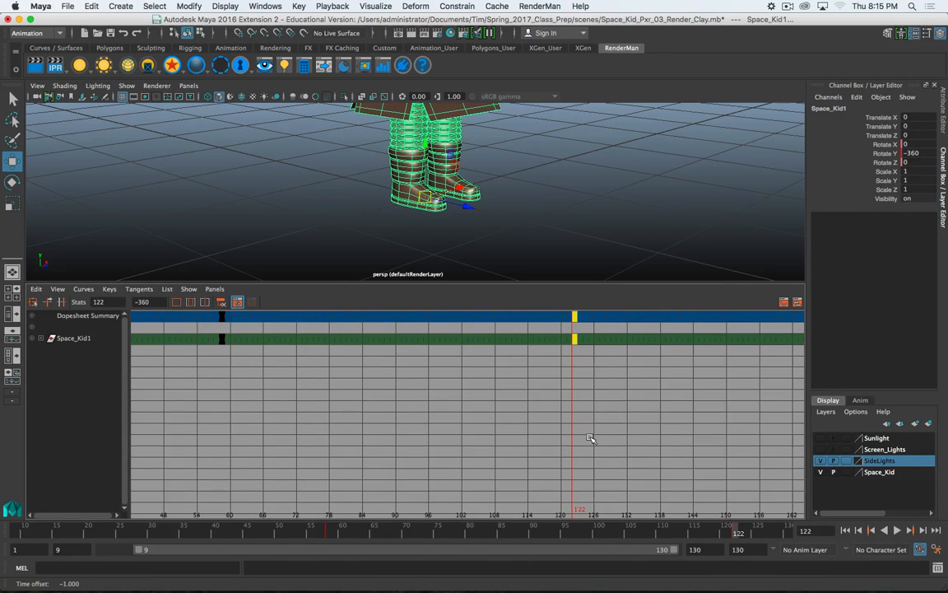
Step: Look through the parts grouped under Space_Kid1 in the Dope Sheet, and collapse the hierarchy again
left_click(43, 338)
scroll(87, 395, "down", 3)
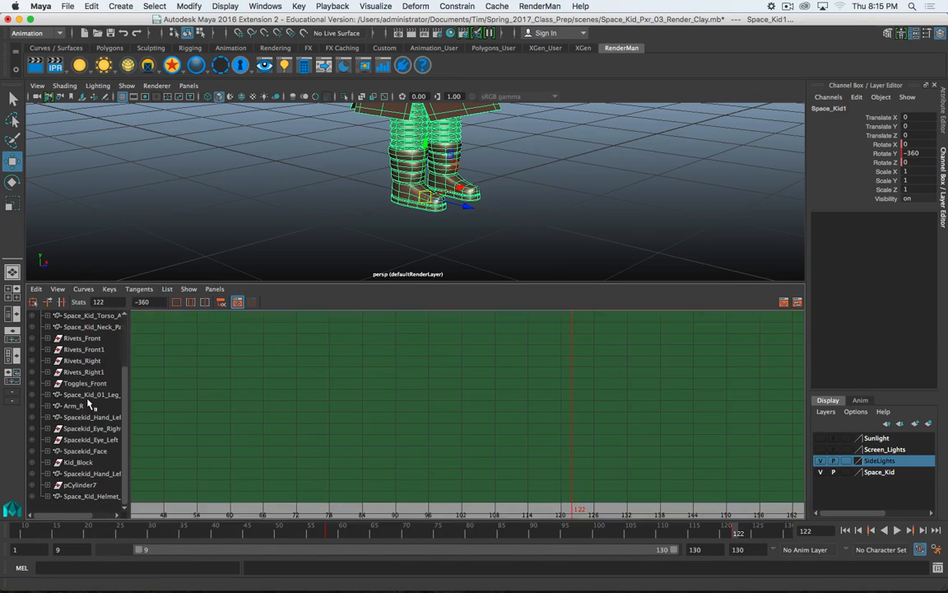
scroll(89, 404, "up", 3)
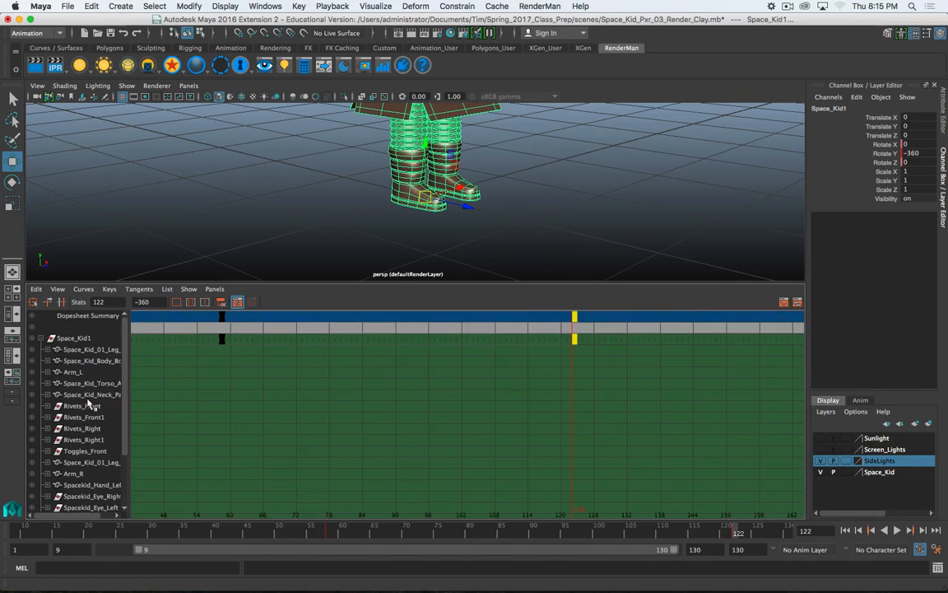
left_click(41, 338)
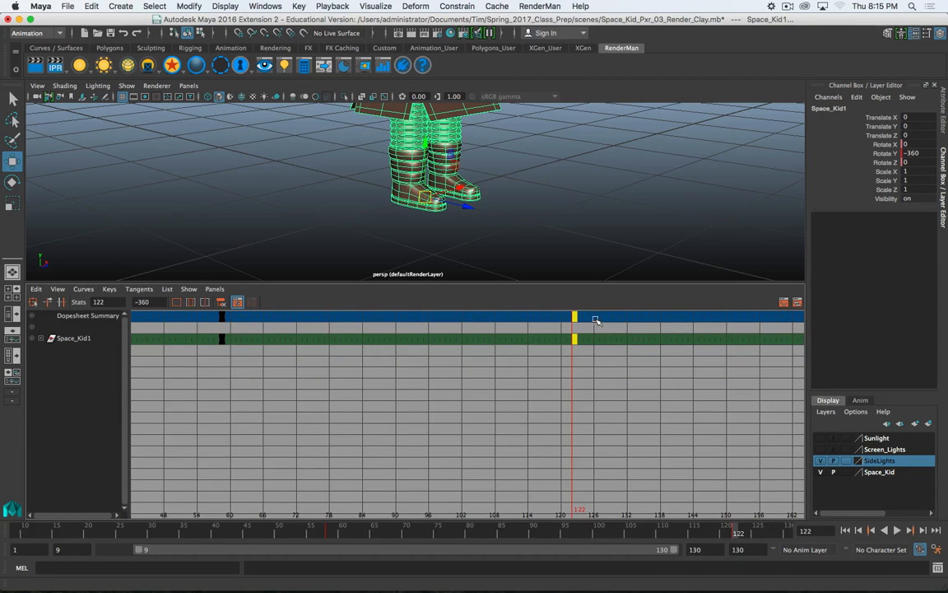
Step: Show camera3_group alongside Space_Kid1 in the Dope Sheet and expand the camera hierarchy
left_click(91, 317)
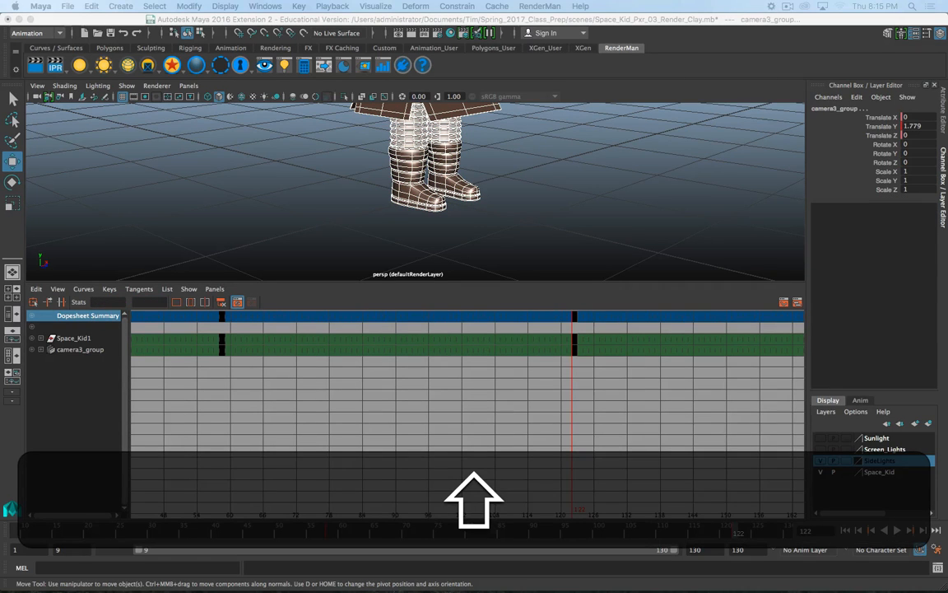
left_click(41, 350)
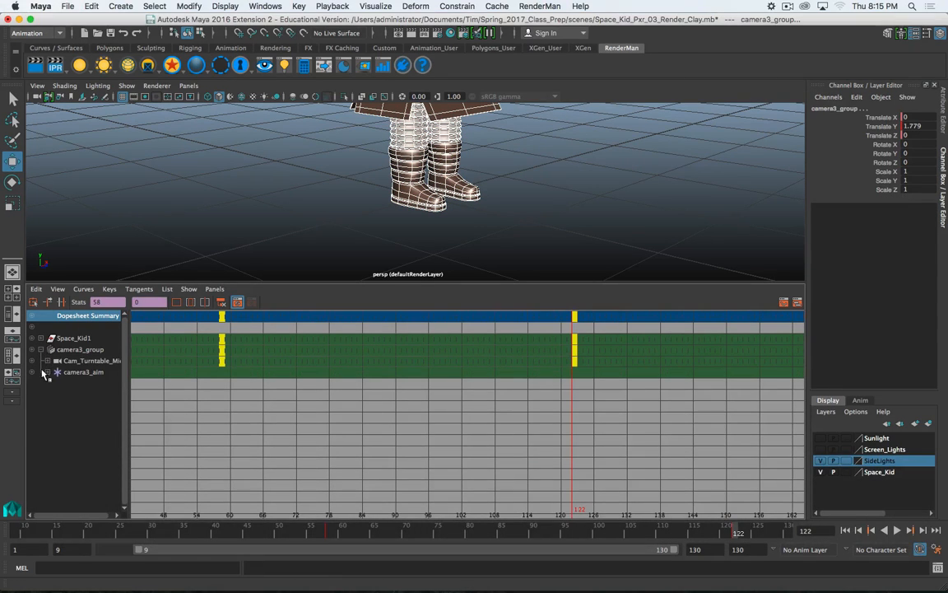
left_click(52, 362)
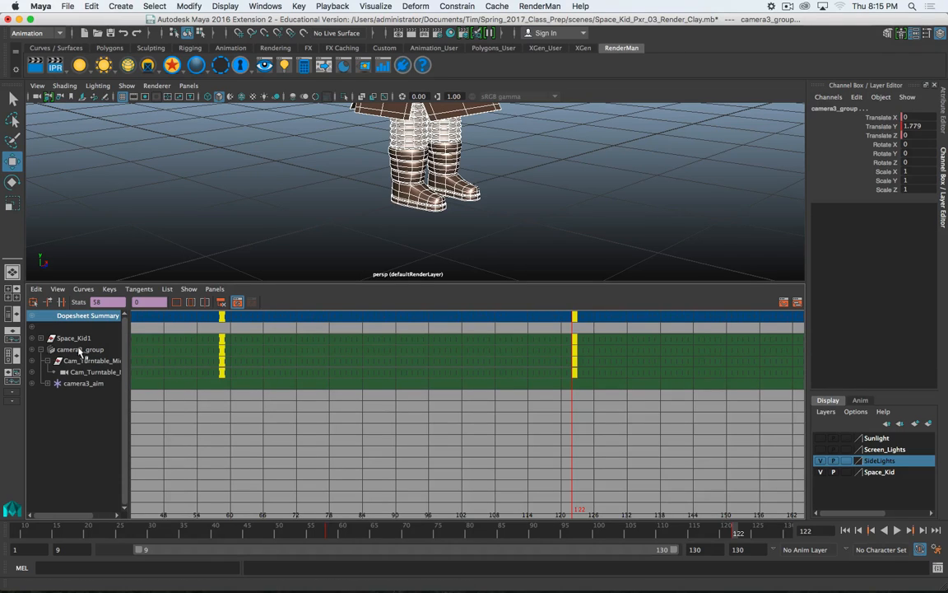
Step: Examine the keys of Space_Kid1, camera3_group, its camera and aim row by row, and all together through the Dopesheet Summary
left_click(85, 352)
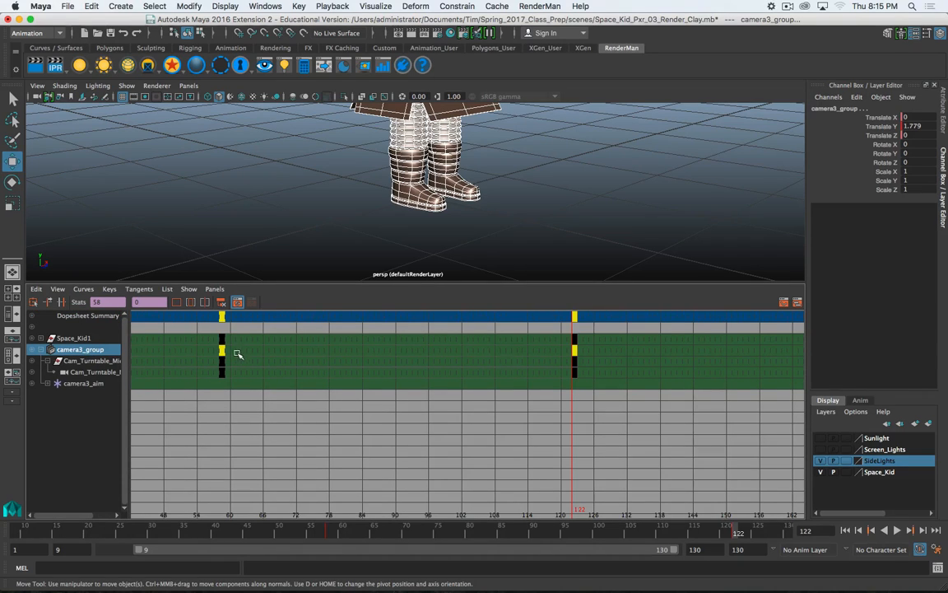
left_click(106, 317)
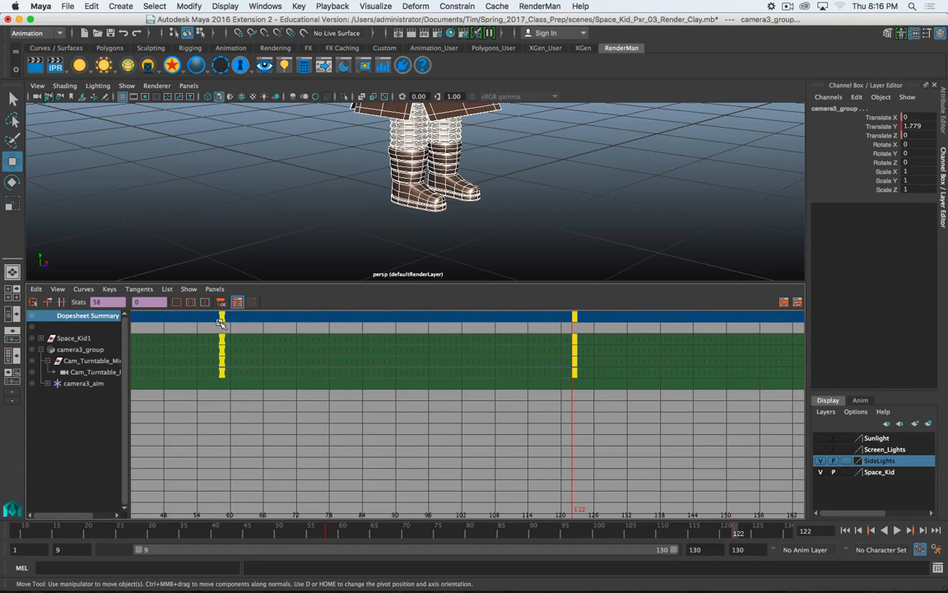
left_click(82, 339)
left_click(83, 350)
left_click(87, 361)
left_click(89, 372)
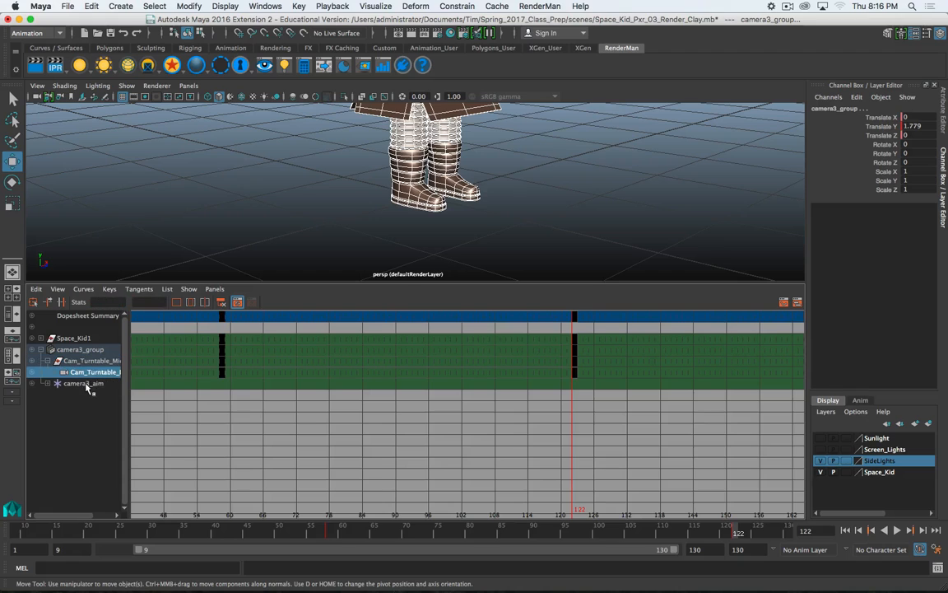
left_click(85, 384)
left_click(84, 339)
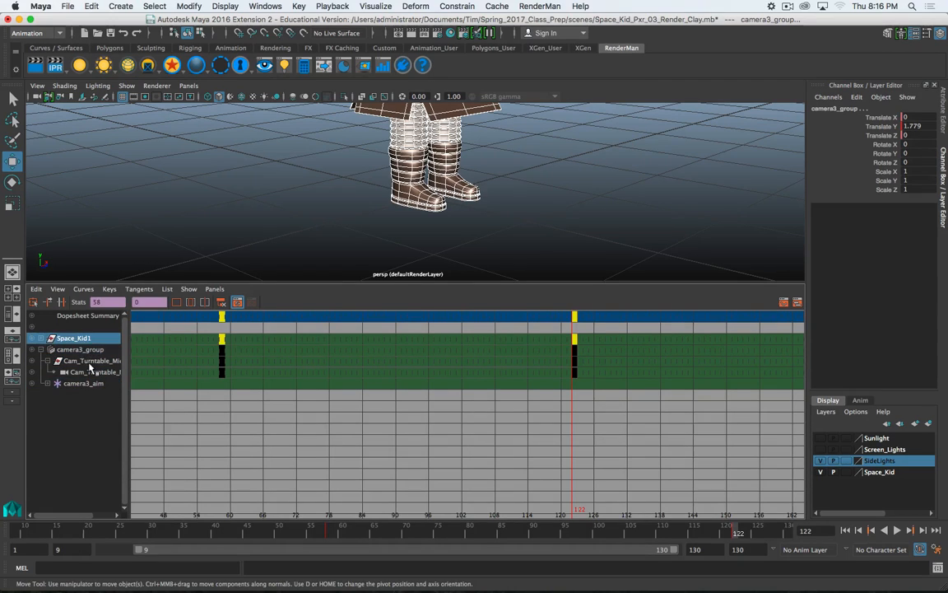
left_click(89, 372)
left_click(86, 316)
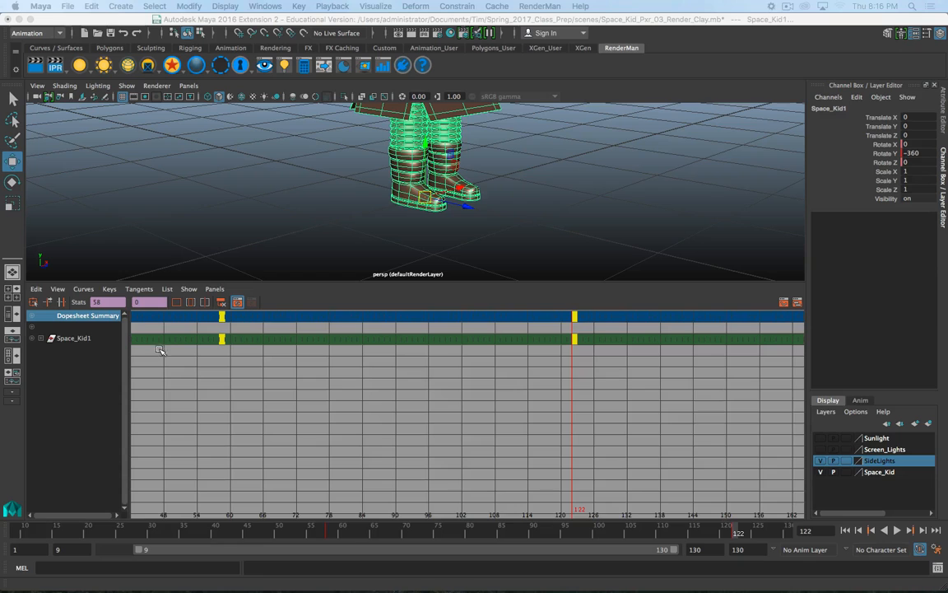
Step: Show Space_Kid1's rotation curves in the Graph Editor in place of the Dope Sheet, and frame them all
left_click(215, 289)
mouse_move(254, 350)
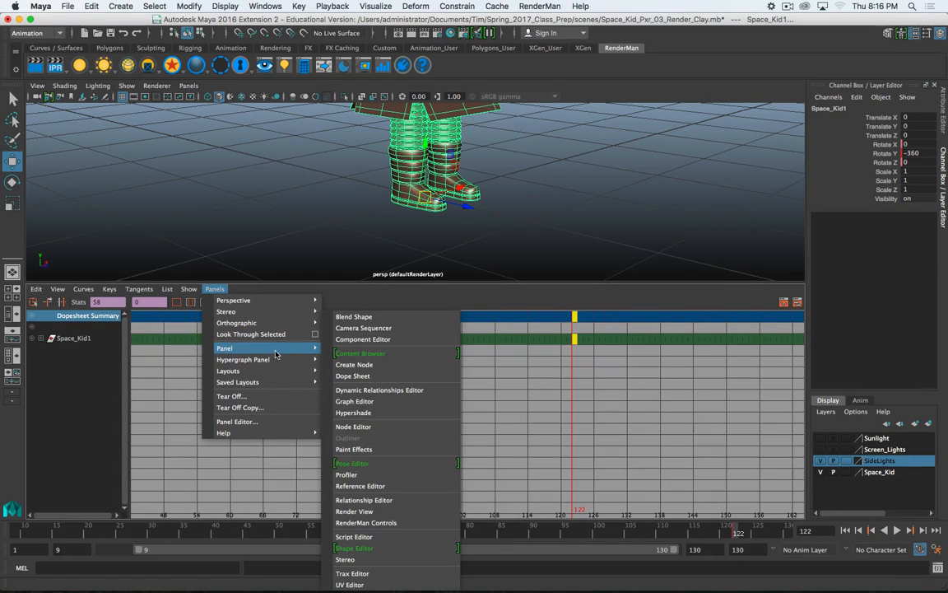
left_click(355, 401)
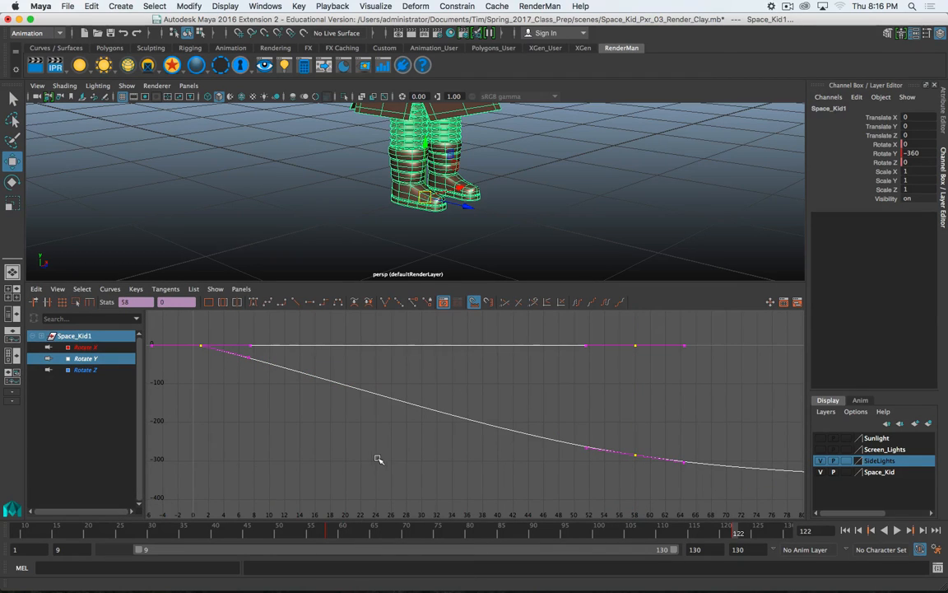
key("a")
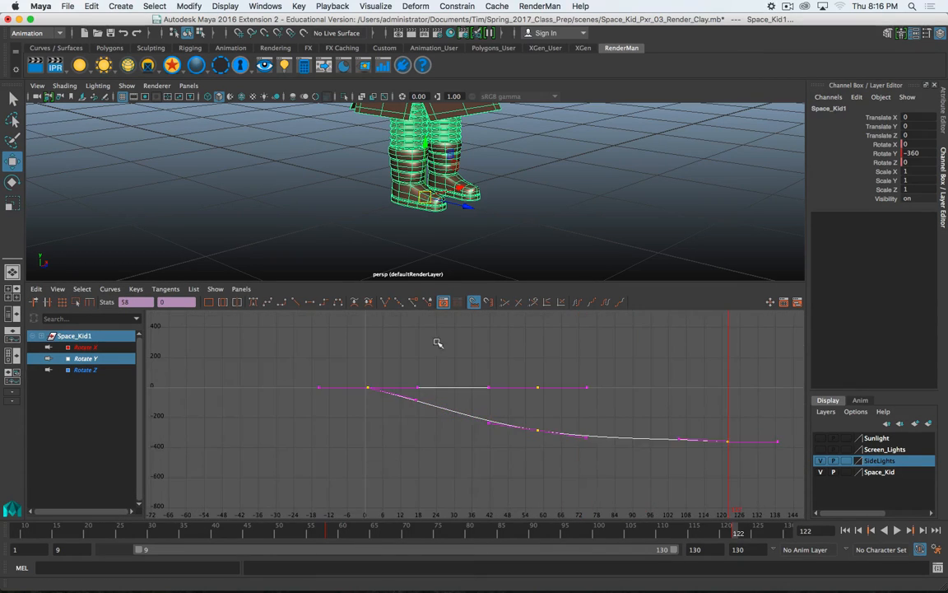
Step: Maximize the perspective view and look through Cam_Turntable_Mid
key("space")
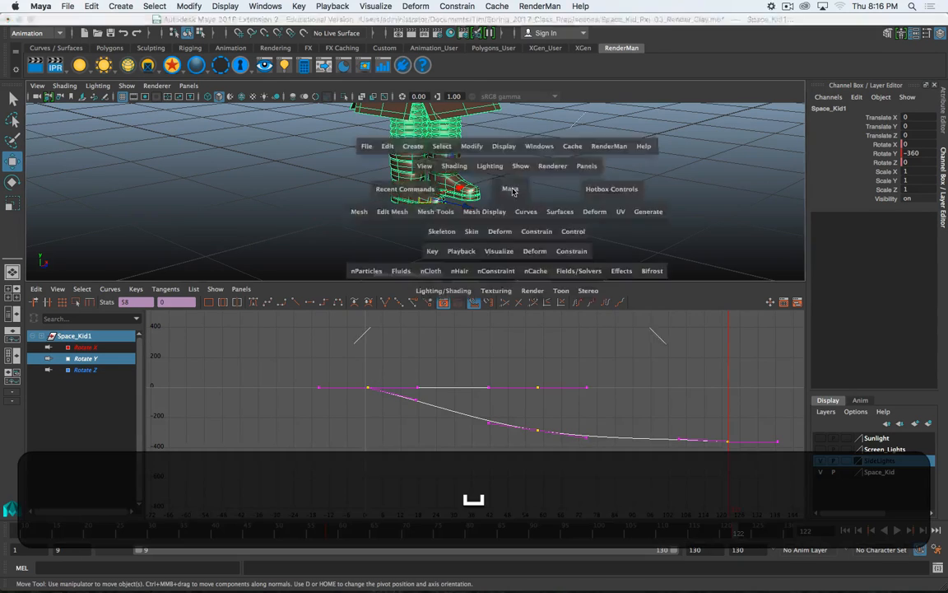
left_click(188, 85)
mouse_move(284, 99)
left_click(338, 98)
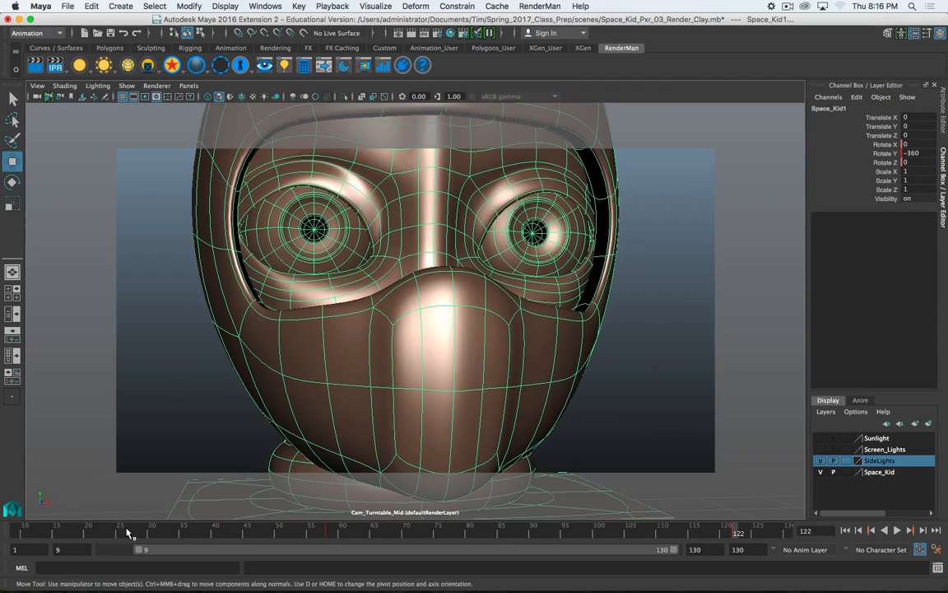
Step: Set the animation end time to 122 and play the turntable in the camera view
double_click(741, 549)
type("122")
key("Return")
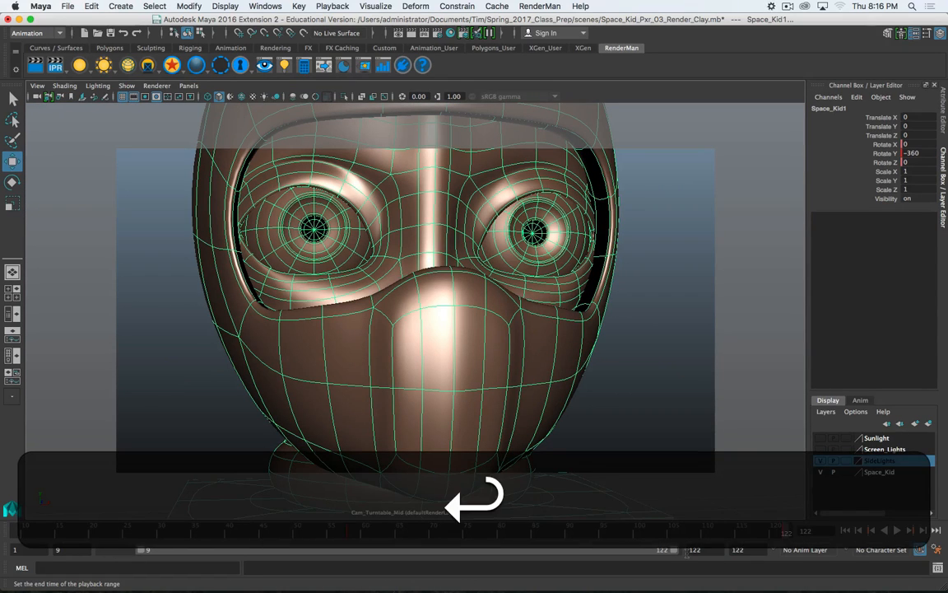
left_click(897, 530)
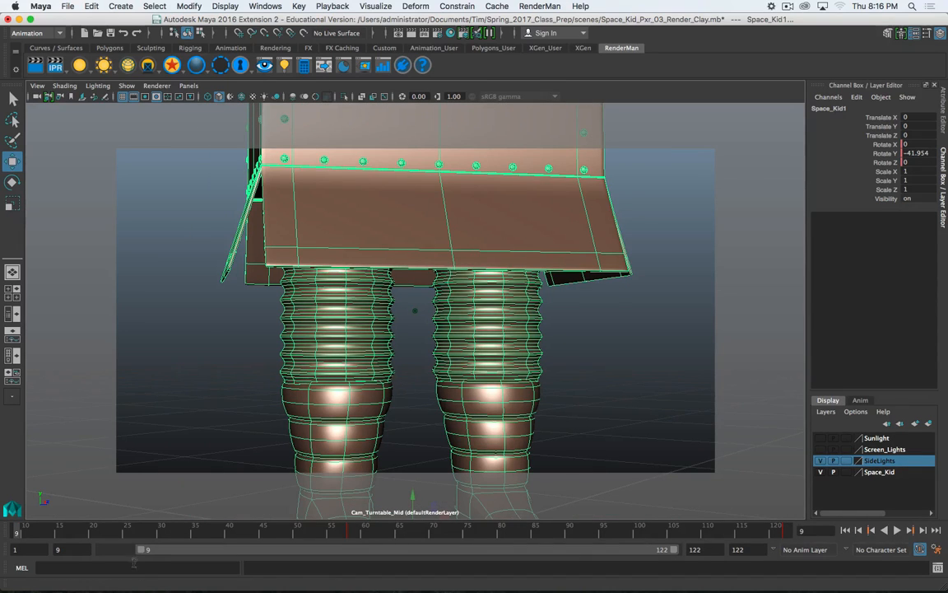
Step: Play the turntable from frame 1 in the full camera view, then stop it back in the camera and Graph Editor layout
left_click(846, 532)
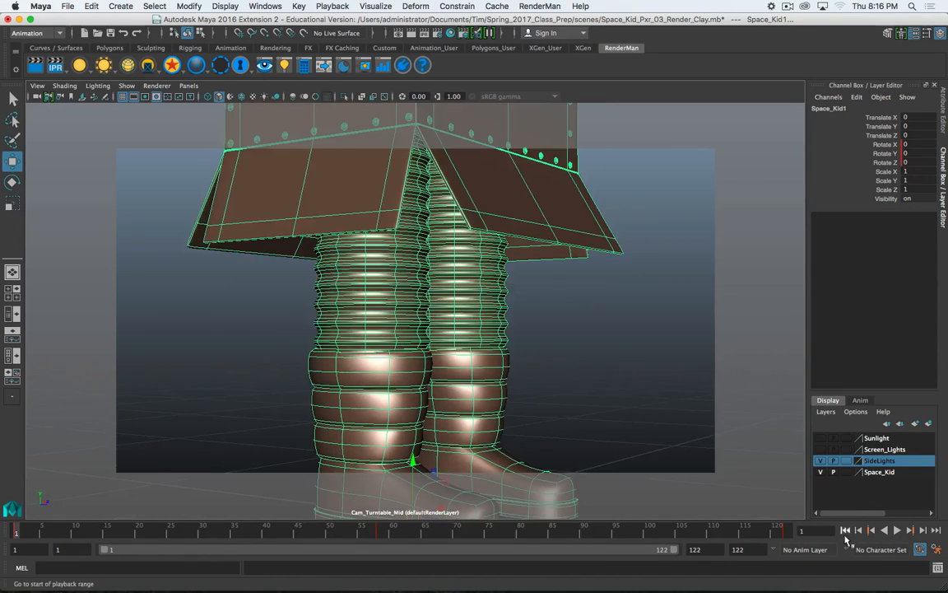
left_click(898, 530)
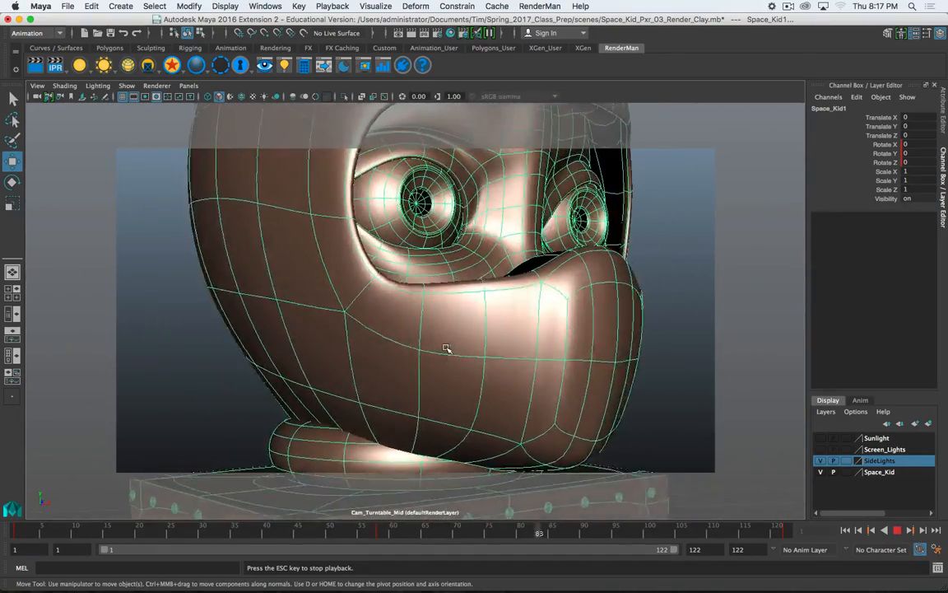
key("space")
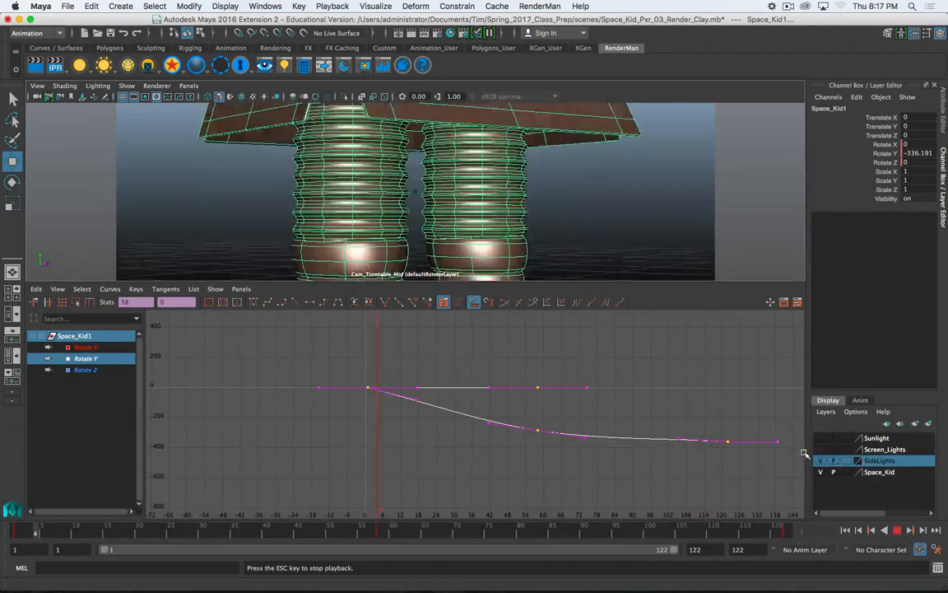
left_click(897, 530)
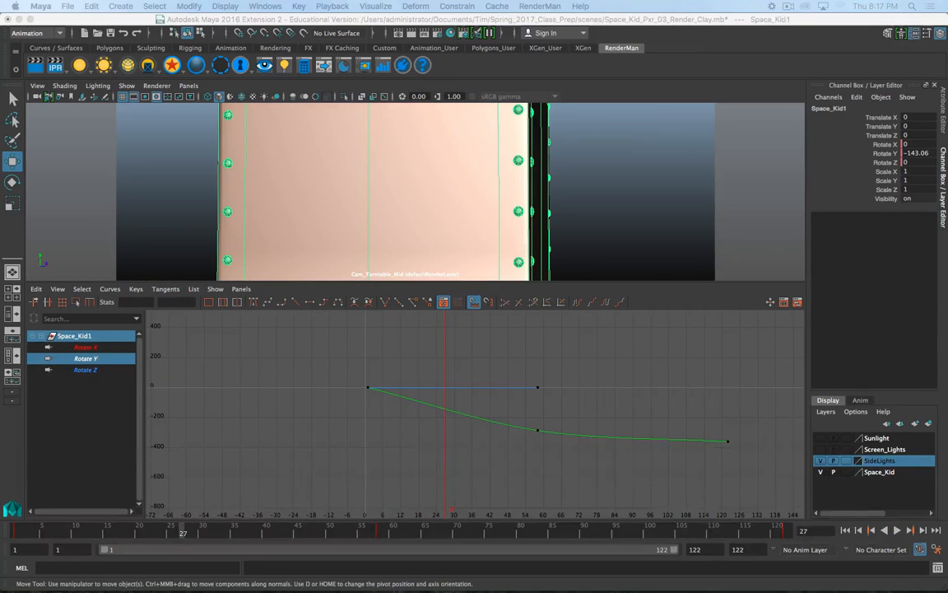
Step: Add camera3_group and Cam_Turntable_Mid to the Space_Kid1 selection and frame all their curves in the Graph Editor
key("shift")
left_click(231, 422, "shift")
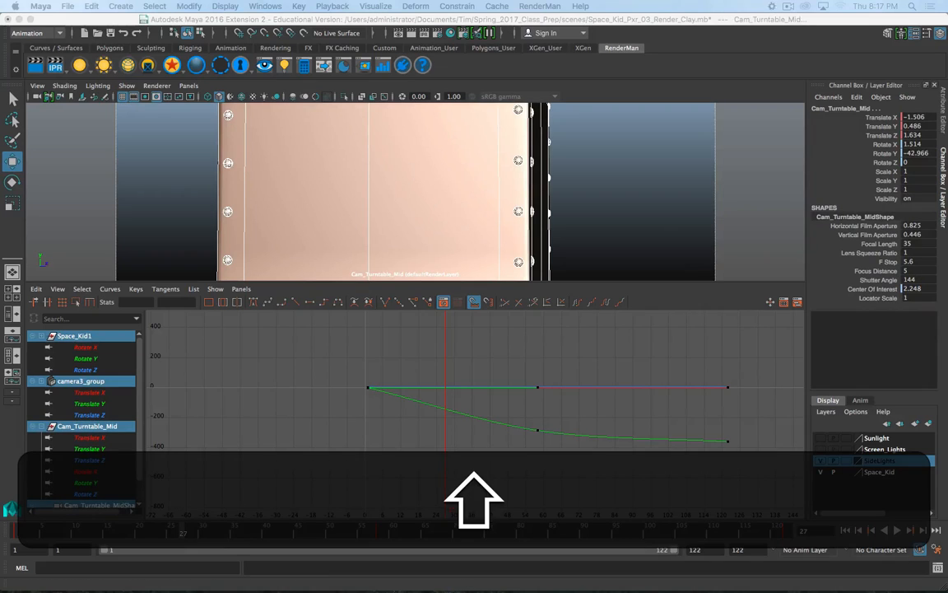
left_click_drag(0, 106, 0, 106)
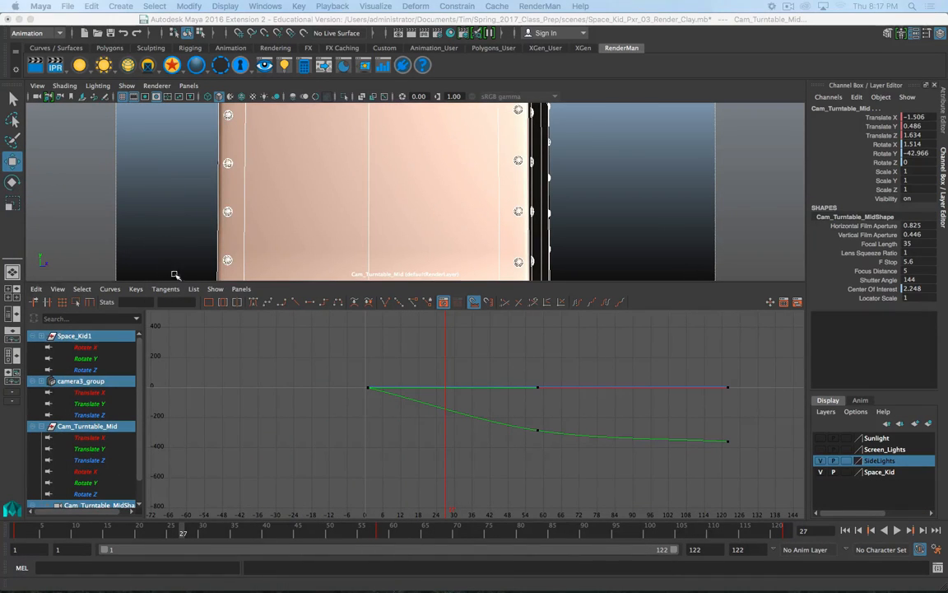
left_click(208, 303)
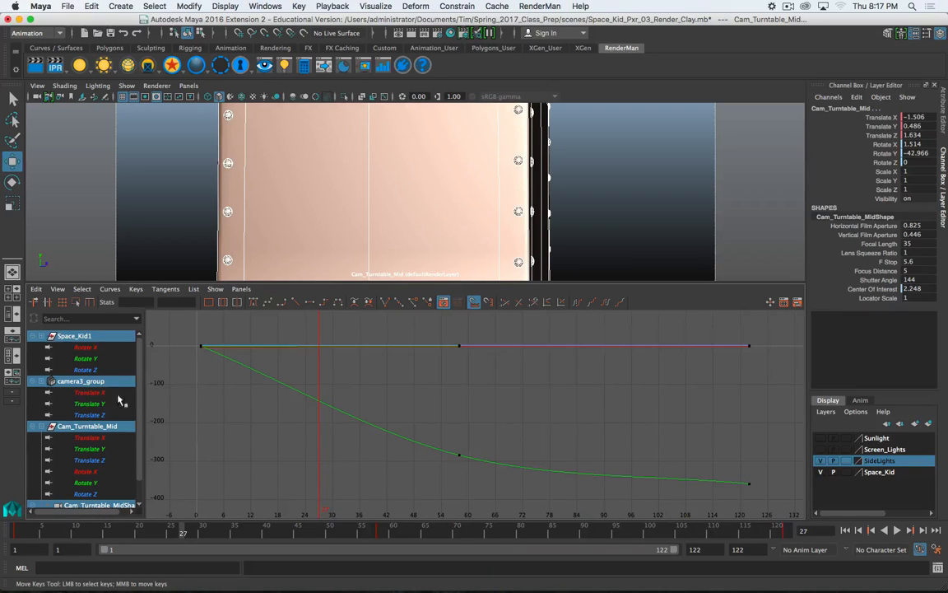
Step: Shift the frame 58 and frame 122 keys of every channel of Space_Kid1, camera3_group and Cam_Turntable_Mid 22 frames earlier
left_click(86, 348)
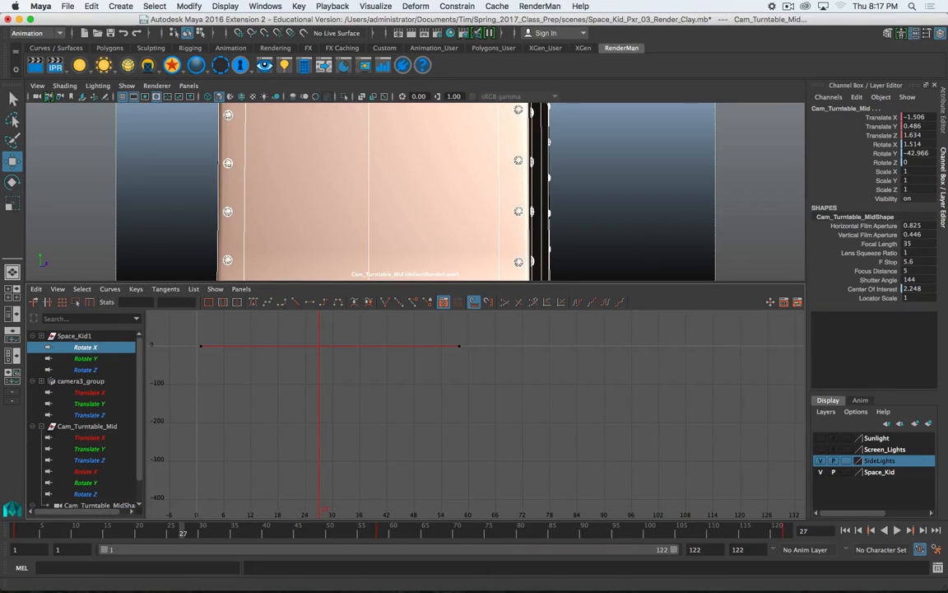
left_click(86, 336)
left_click(95, 381, "shift")
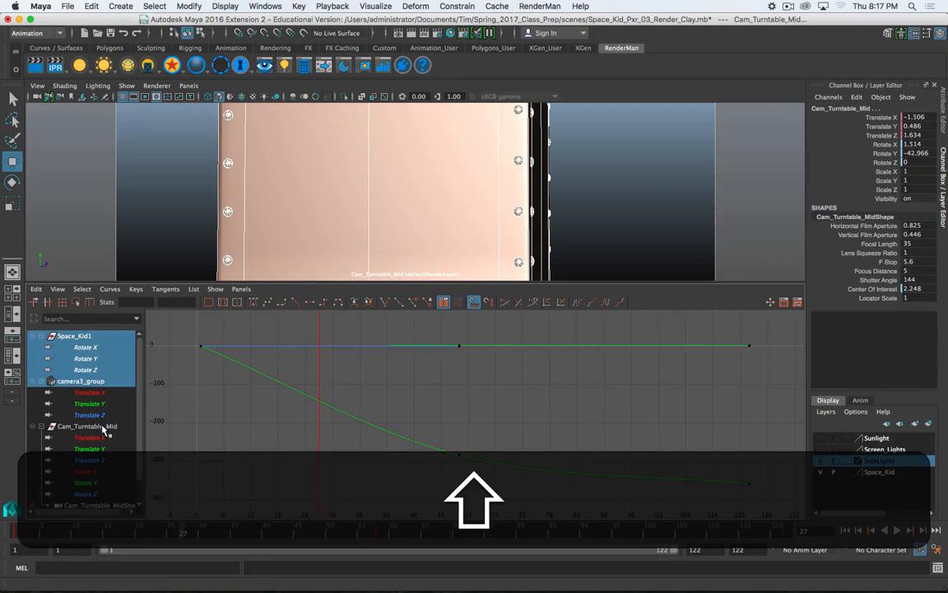
left_click(103, 427, "shift")
scroll(108, 450, "down", 2)
left_click(112, 483, "shift")
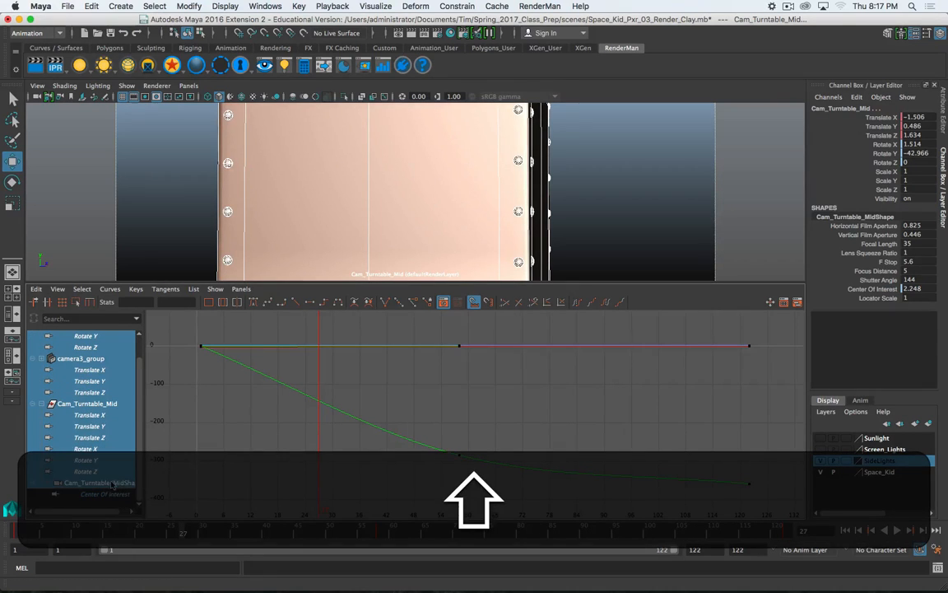
left_click_drag(783, 332, 449, 496)
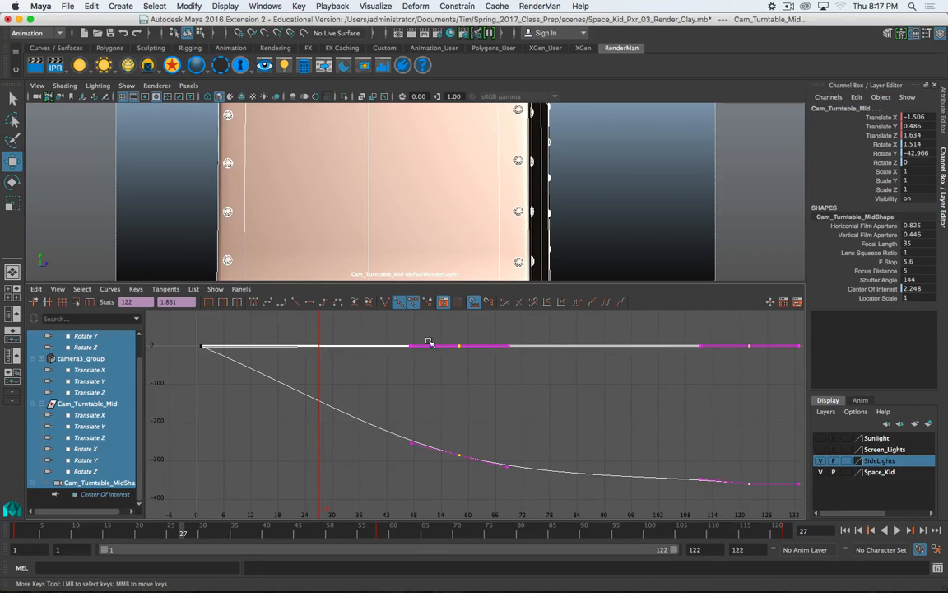
middle_click_drag(470, 358, 365, 373, "shift")
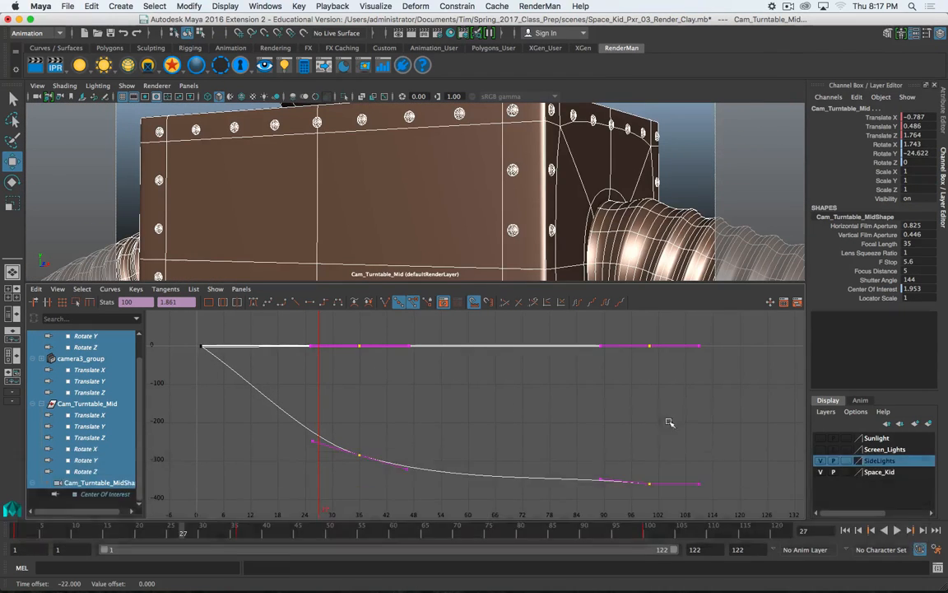
Step: Move only the last keys of all channels 22 frames later, to frame 122
left_click(749, 335)
left_click_drag(751, 335, 621, 497)
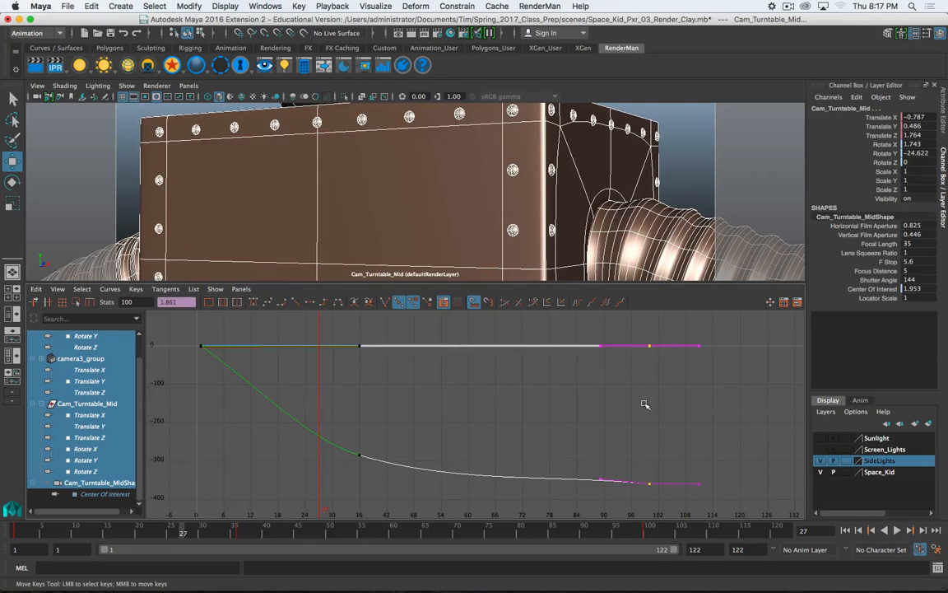
middle_click_drag(639, 390, 745, 421, "shift")
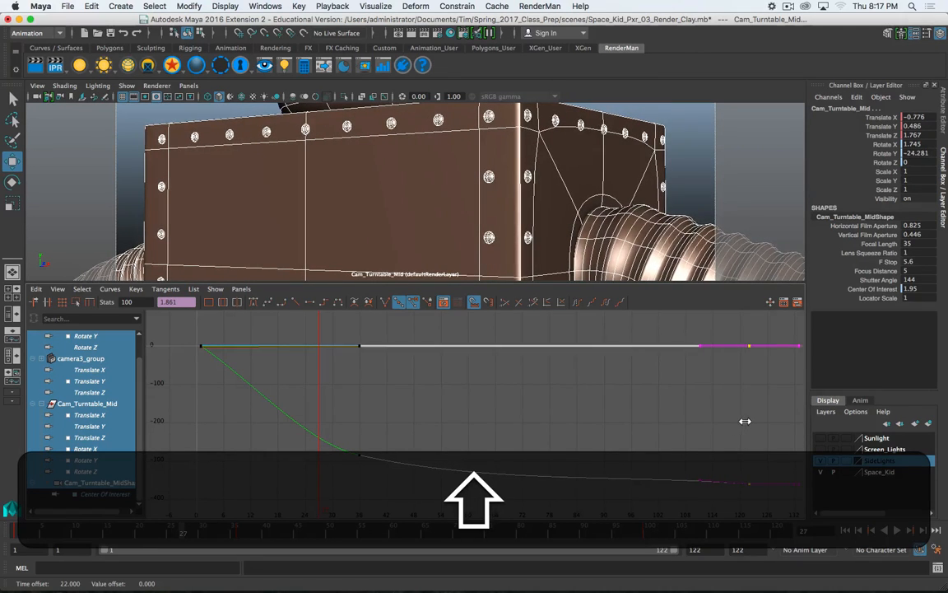
Step: Play the retimed turntable in the maximized camera view, then stop it and return to the Graph Editor layout
key("space")
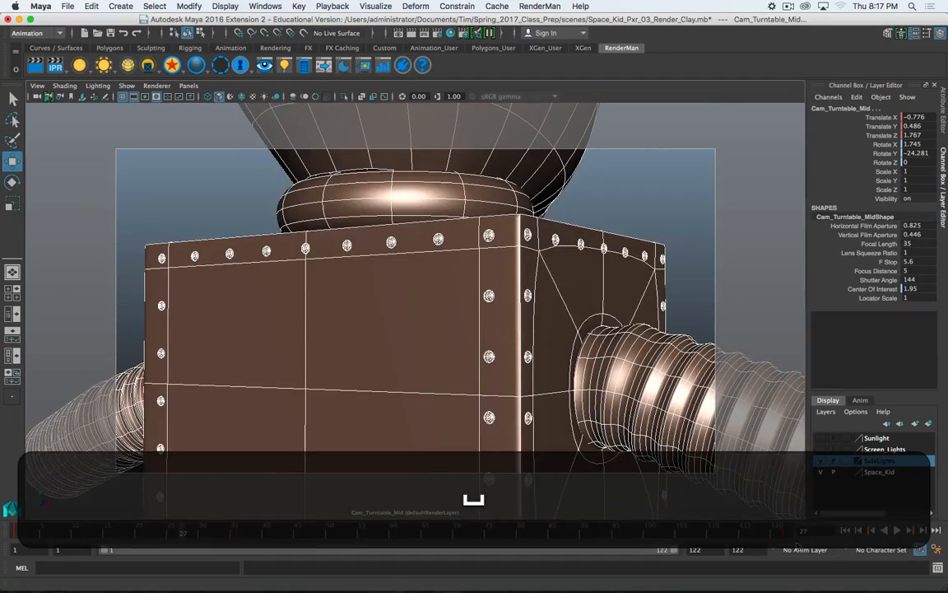
key("alt+v")
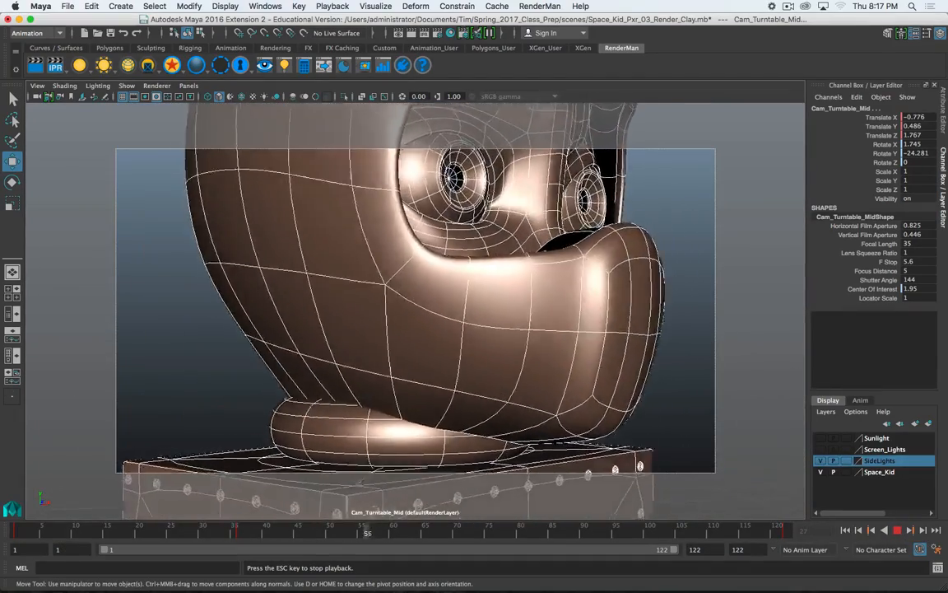
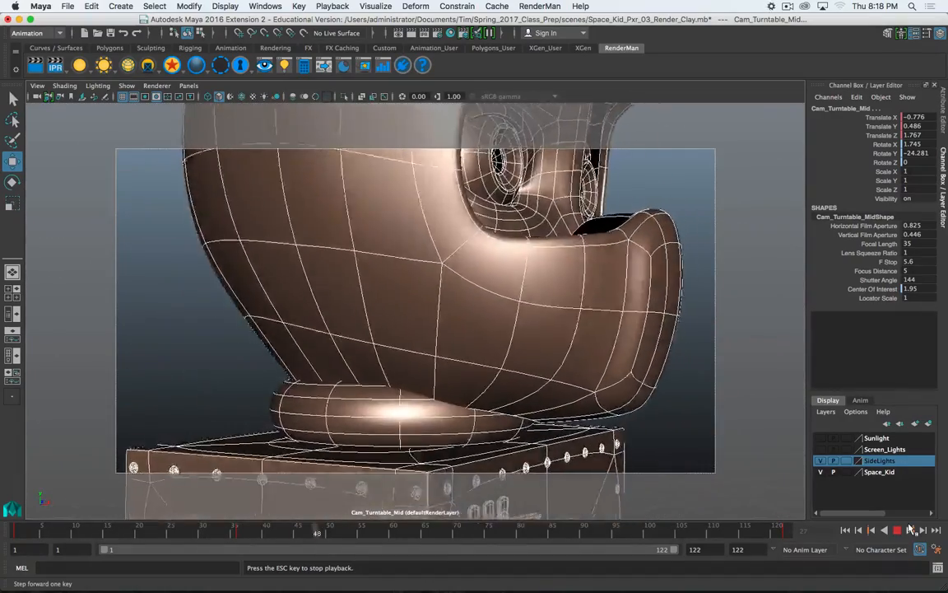
left_click(898, 531)
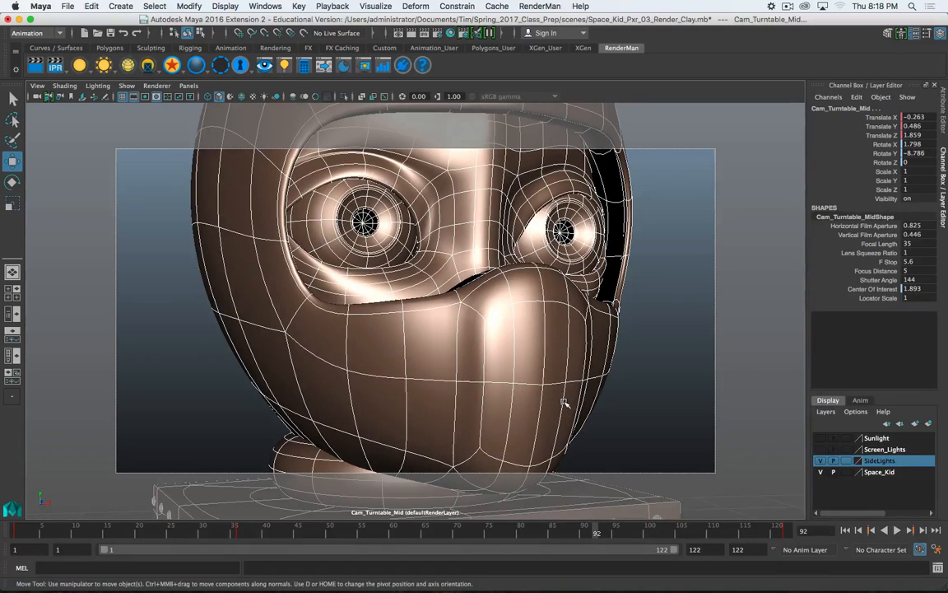
key("space")
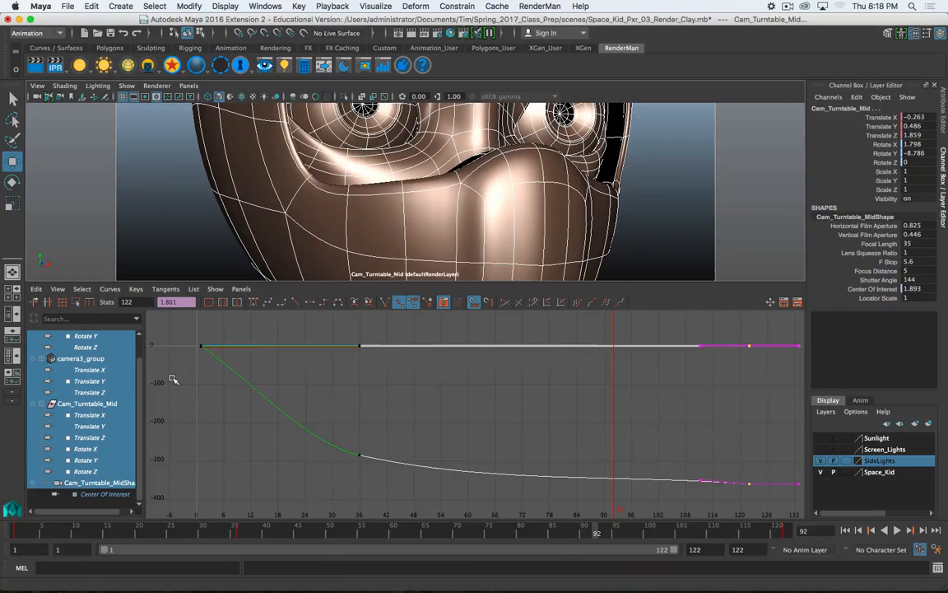
Step: Isolate Space_Kid1's Rotate Y curve and apply auto tangents to its key at frame 36
left_click(80, 482)
left_click(89, 370)
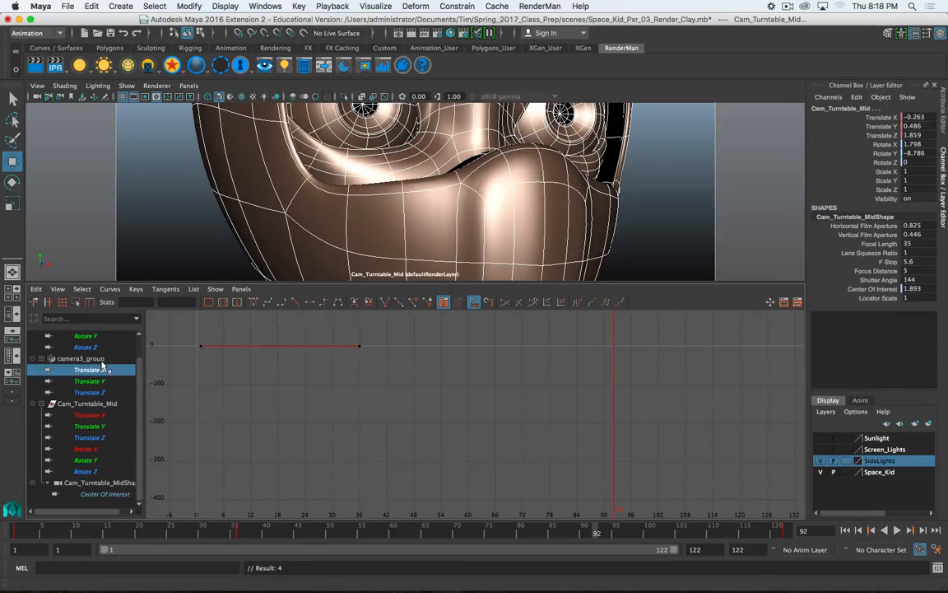
scroll(102, 366, "up", 1)
left_click(97, 347)
left_click(107, 358)
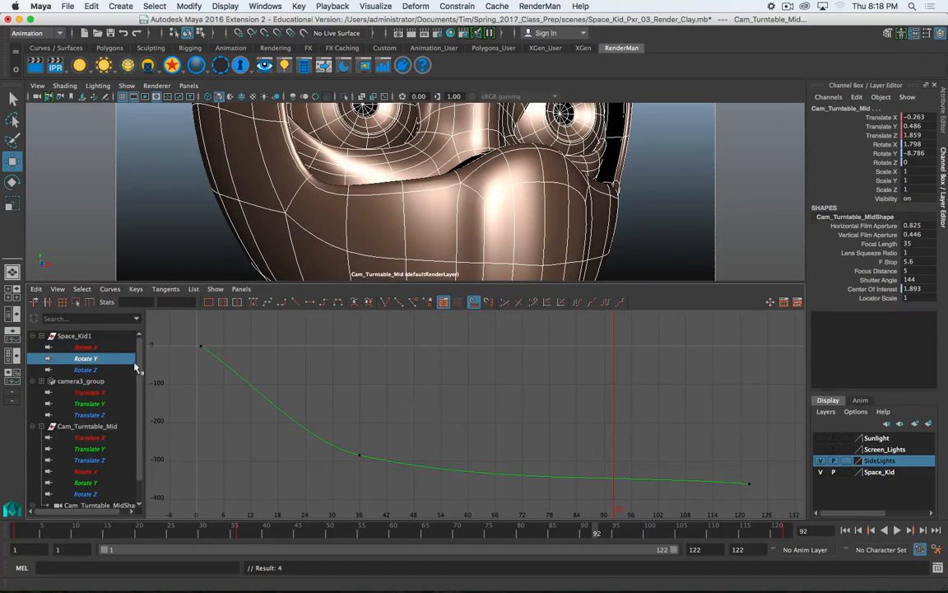
left_click_drag(383, 438, 334, 478)
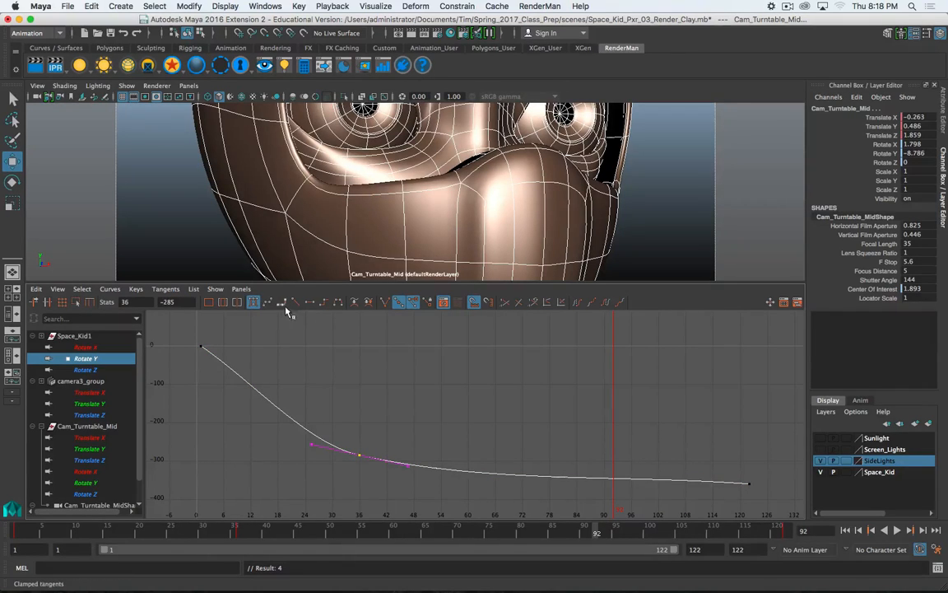
left_click(258, 302)
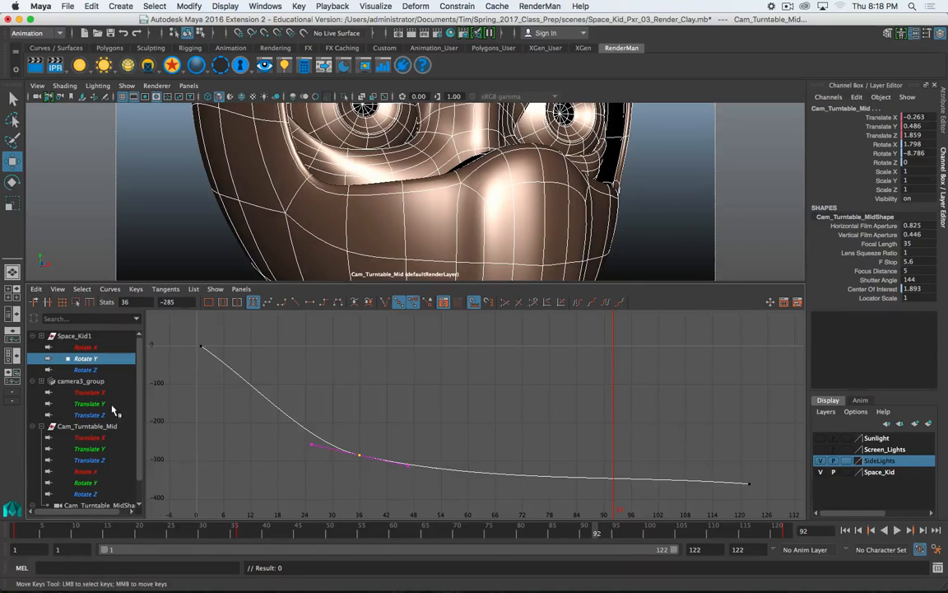
Step: Frame camera3_group's curves and give the Translate Y key at frame 36 spline tangents
left_click(82, 381)
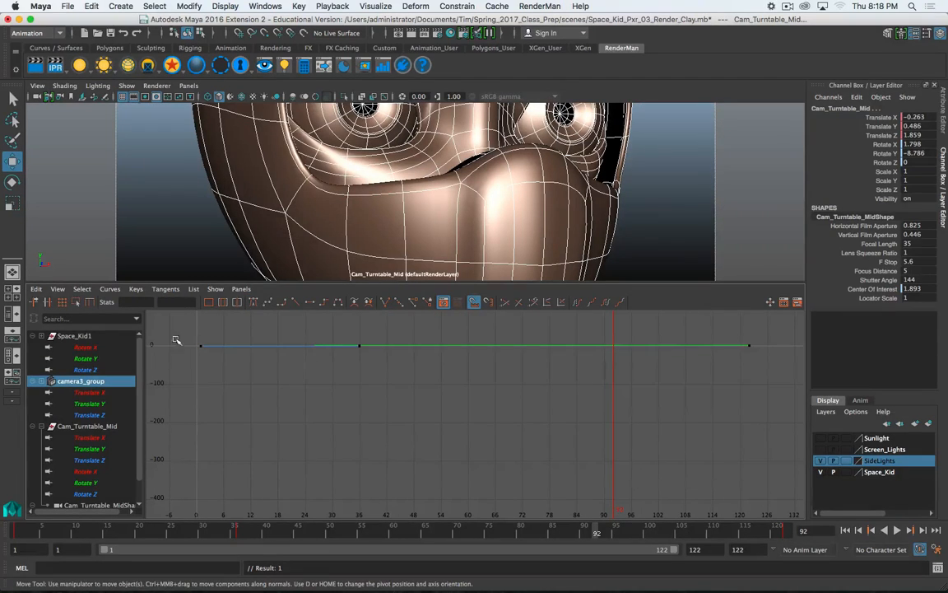
left_click(209, 305)
left_click_drag(366, 348, 341, 375)
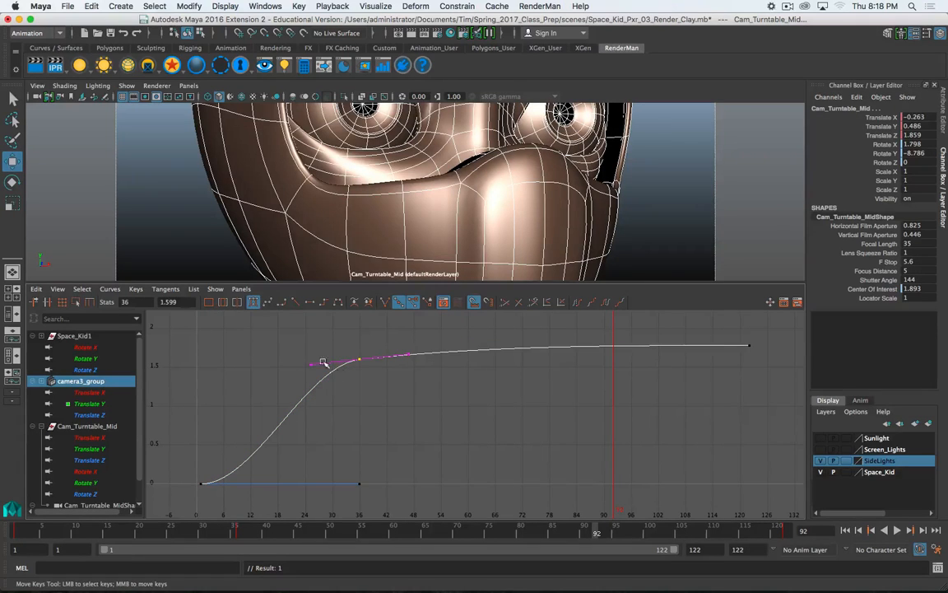
left_click(268, 302)
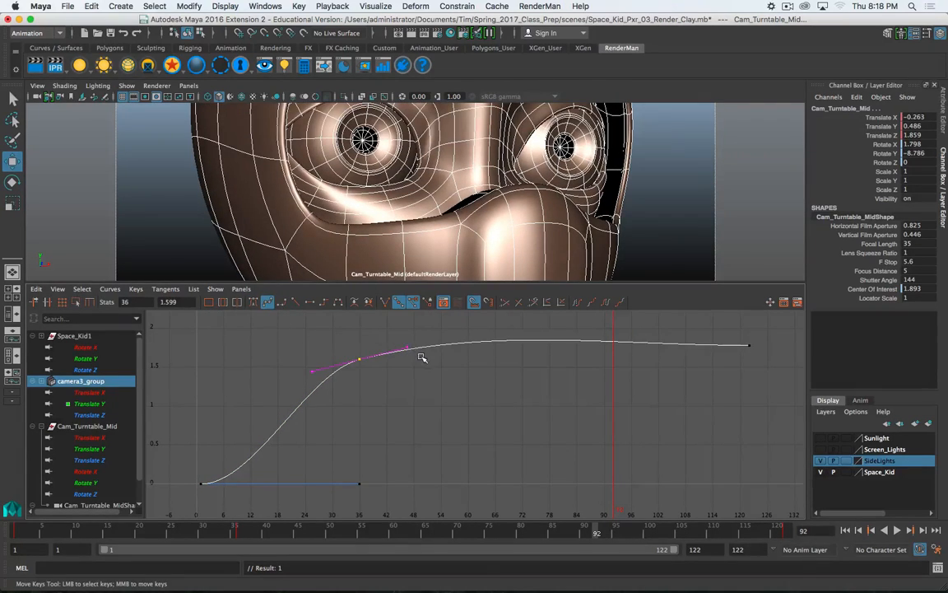
Step: Lower the outgoing tangent handle of camera3_group's Translate Y key at frame 36 to flatten the curve around it
middle_click_drag(418, 349, 407, 352)
left_click(386, 354, "shift")
left_click(360, 359, "shift")
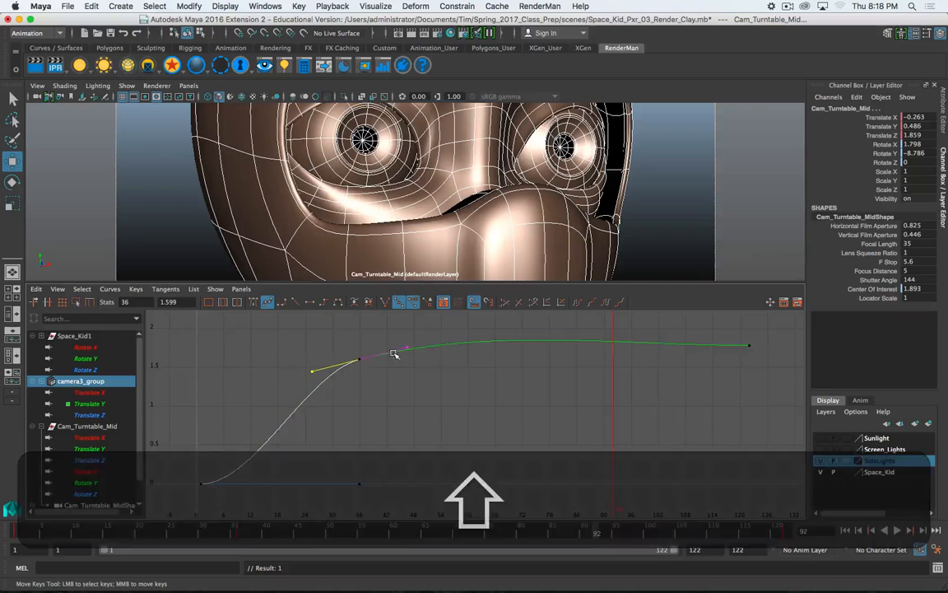
left_click(405, 349)
key("w")
middle_click_drag(412, 352, 385, 360)
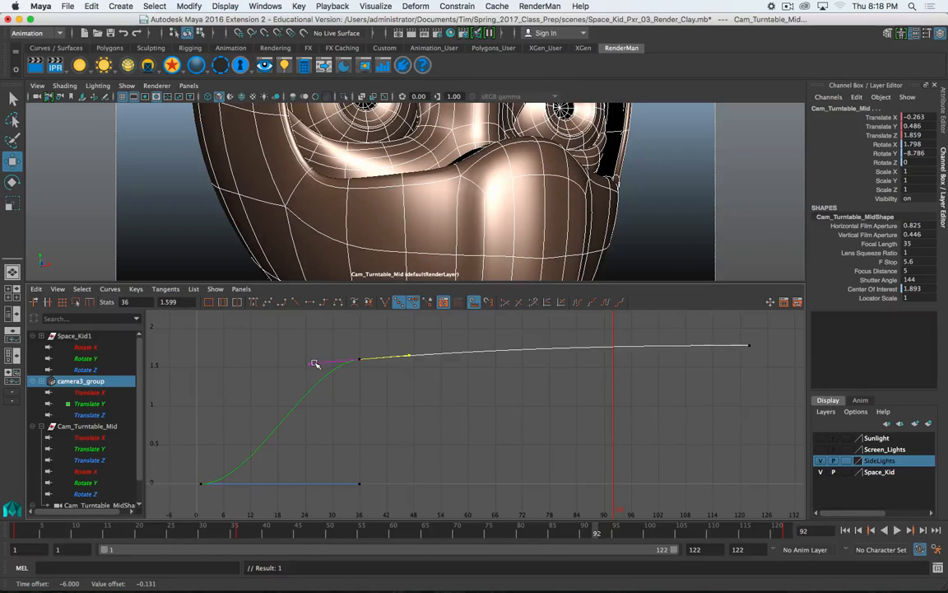
Step: Break the tangents of the Translate Y key at frame 36 and tilt its incoming handle slightly downward
left_click(351, 359)
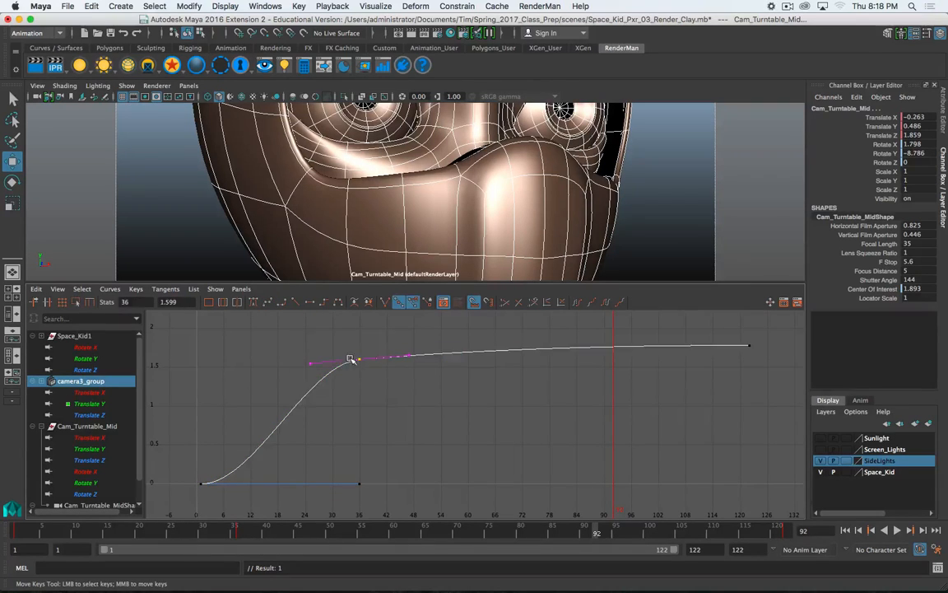
left_click_drag(301, 364, 297, 368)
middle_click_drag(298, 368, 285, 370, "shift")
left_click(384, 303)
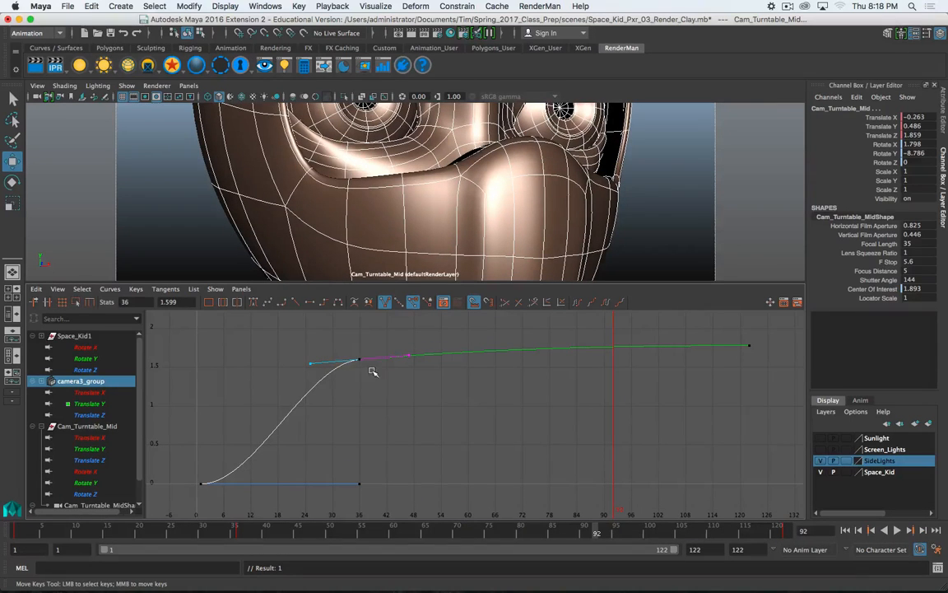
left_click_drag(310, 366, 290, 371)
middle_click_drag(444, 390, 416, 397)
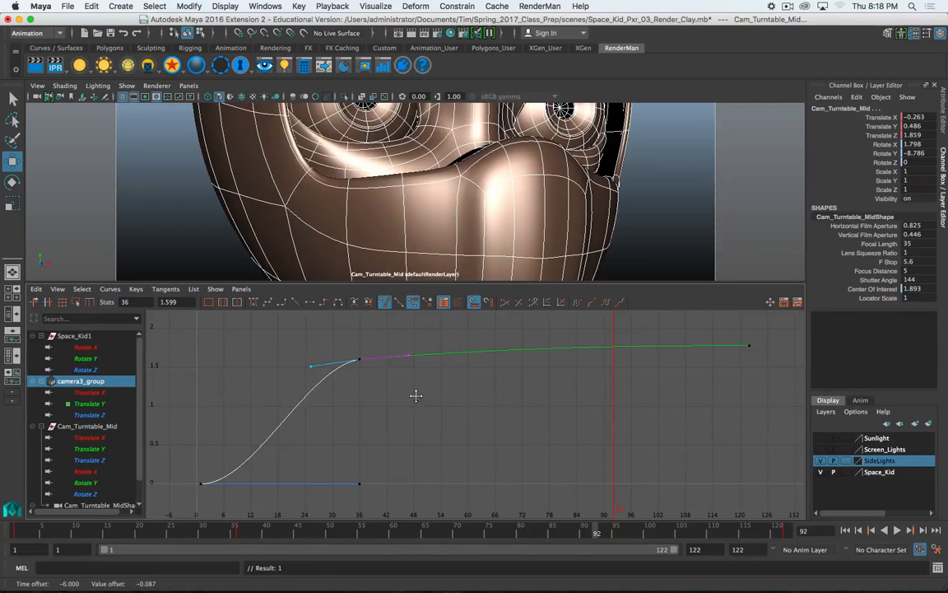
Step: Set the broken incoming tangent at frame 36 to spline, then raise its handle slightly
left_click(267, 302)
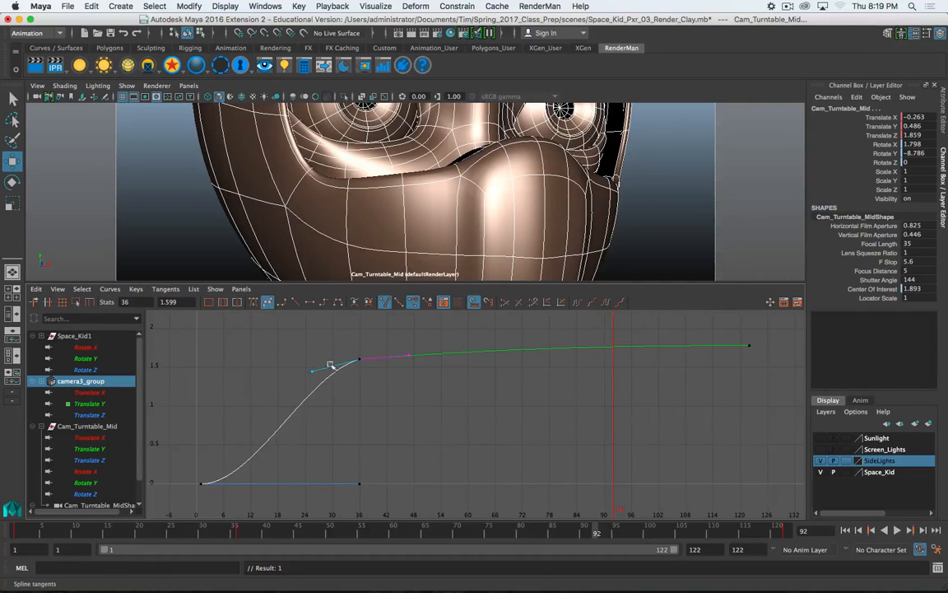
middle_click_drag(320, 357, 310, 359)
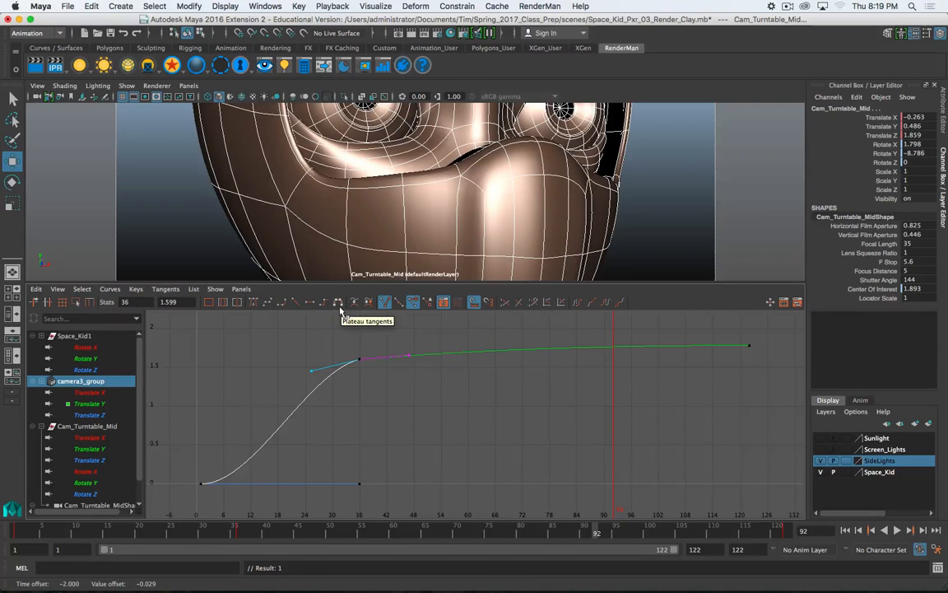
middle_click_drag(312, 370, 294, 368)
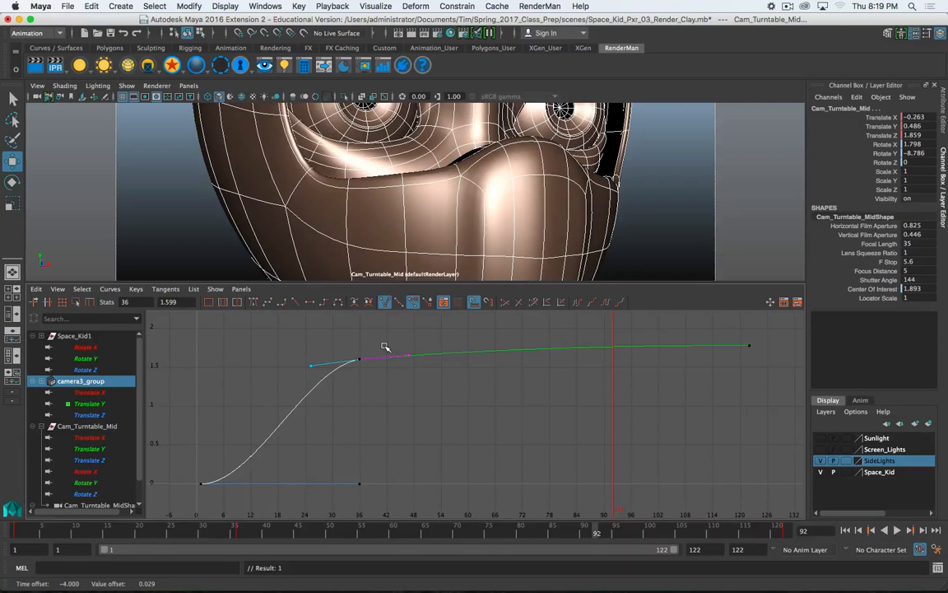
Step: Try scaling the incoming tangent of camera3_group's Translate Y key at frame 36, and undo the latest handle changes
key("r")
mouse_move(378, 345)
middle_mouse_down()
mouse_move(359, 344)
mouse_move(378, 344)
middle_mouse_up()
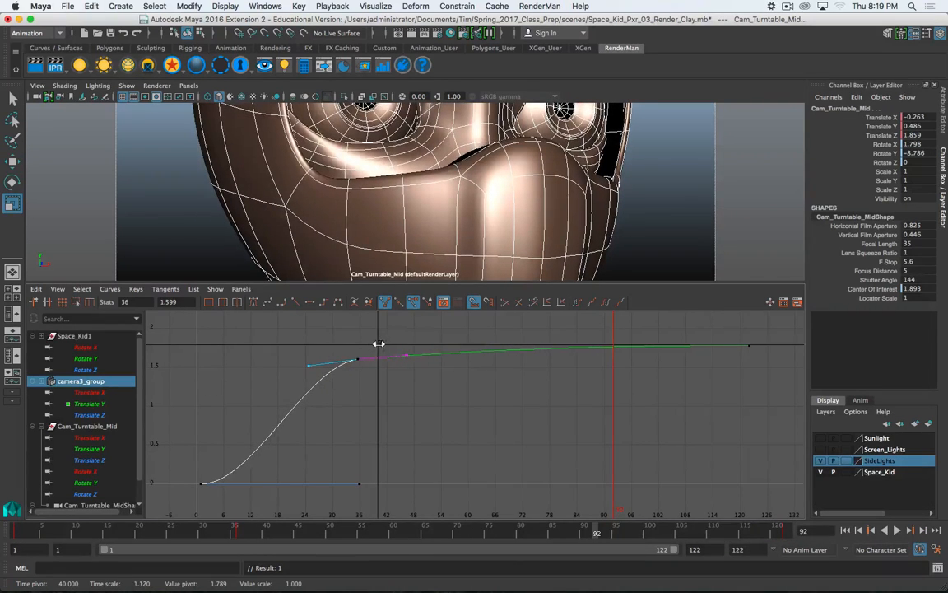
key("z")
key("z")
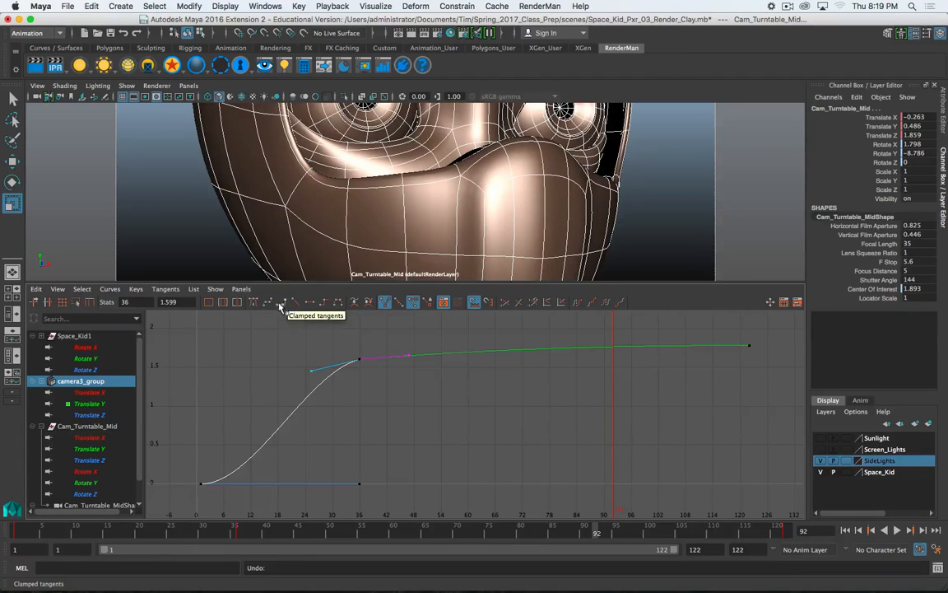
Step: Try plateau tangents and linear tangents on the incoming side of the Translate Y key at frame 36
left_click(338, 302)
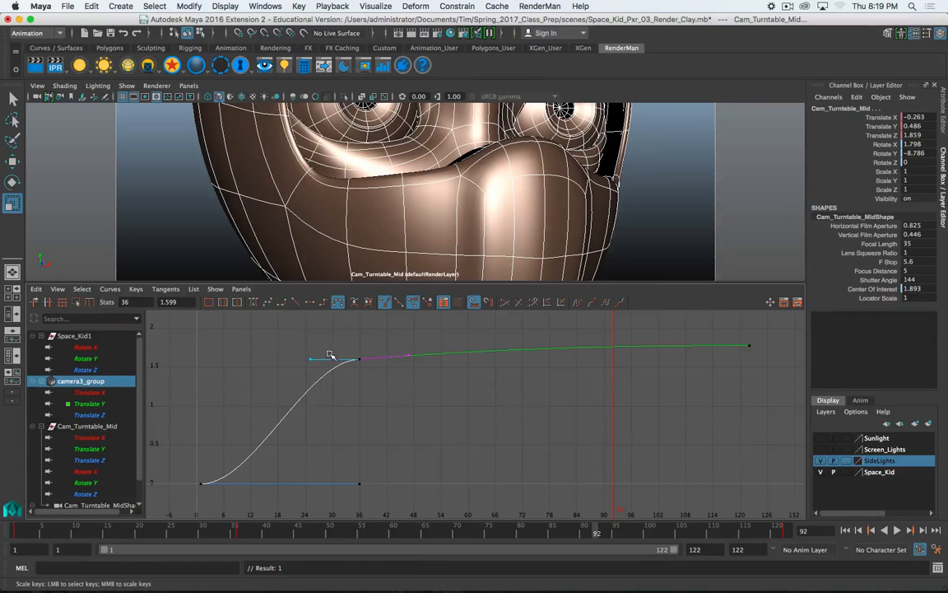
middle_click_drag(315, 352, 312, 364)
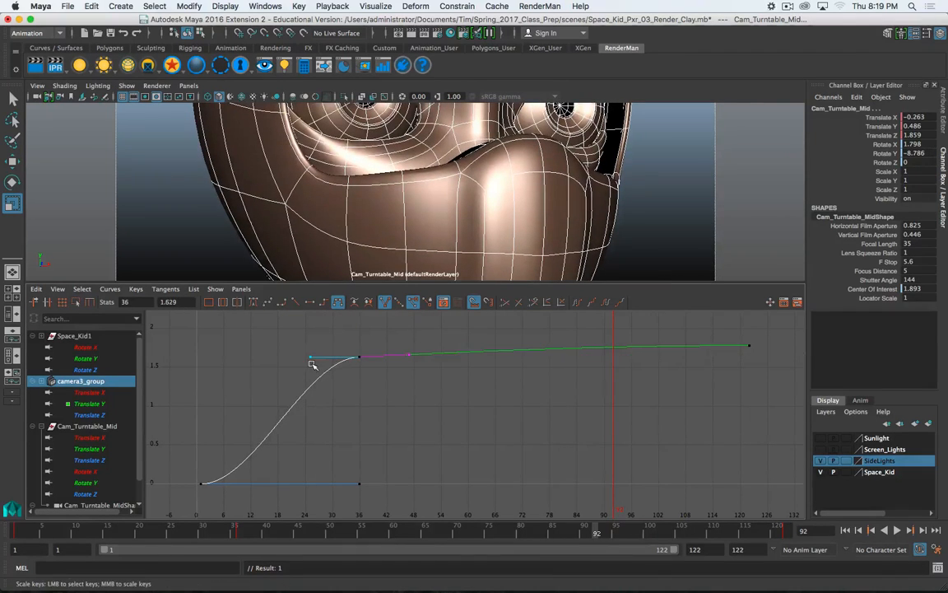
key("z")
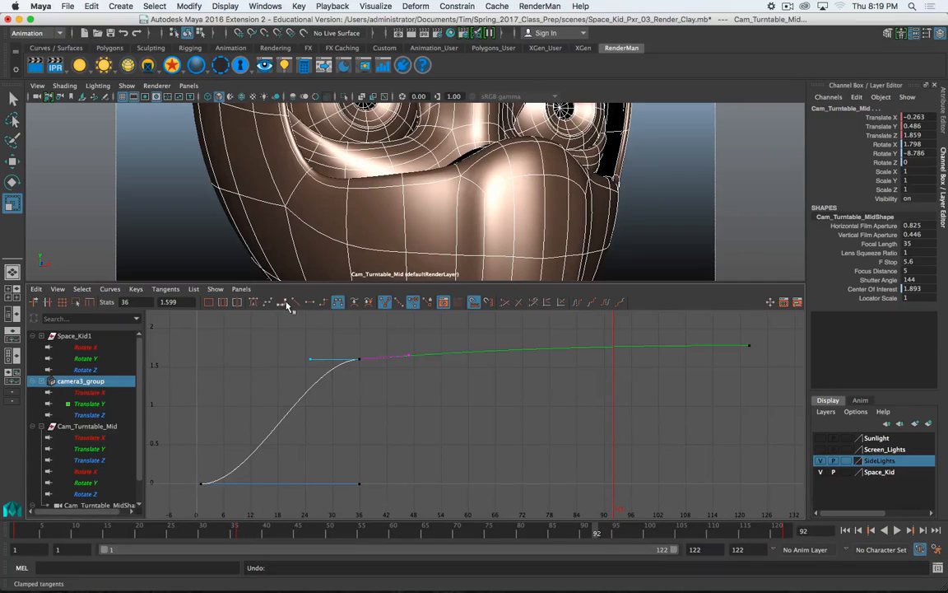
left_click(295, 303)
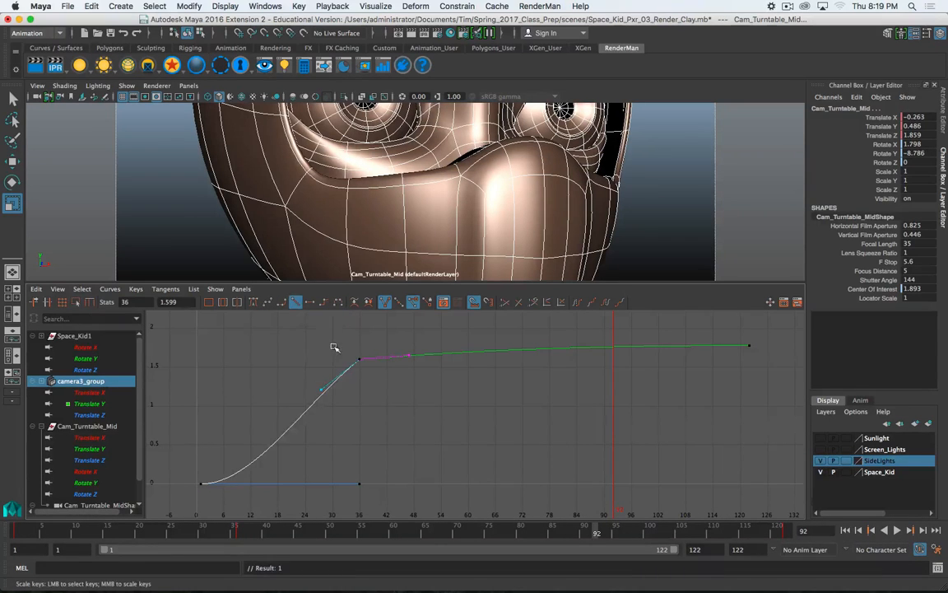
key("z")
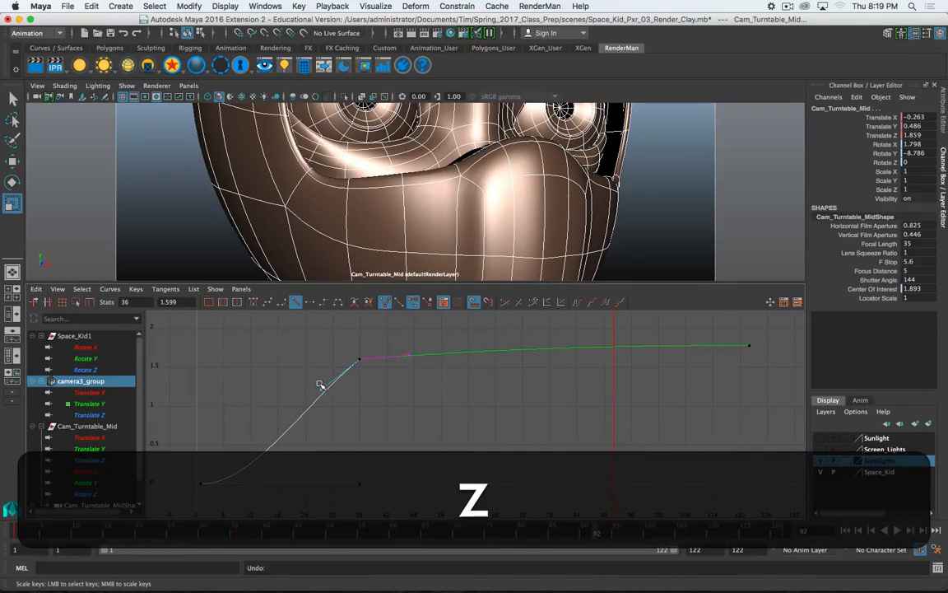
Step: Undo the attempted tangent scaling and move the incoming tangent handle of the Translate Y key at frame 36 slightly upward
left_click_drag(327, 391, 332, 392)
middle_click_drag(349, 390, 291, 371)
key("z")
key("w")
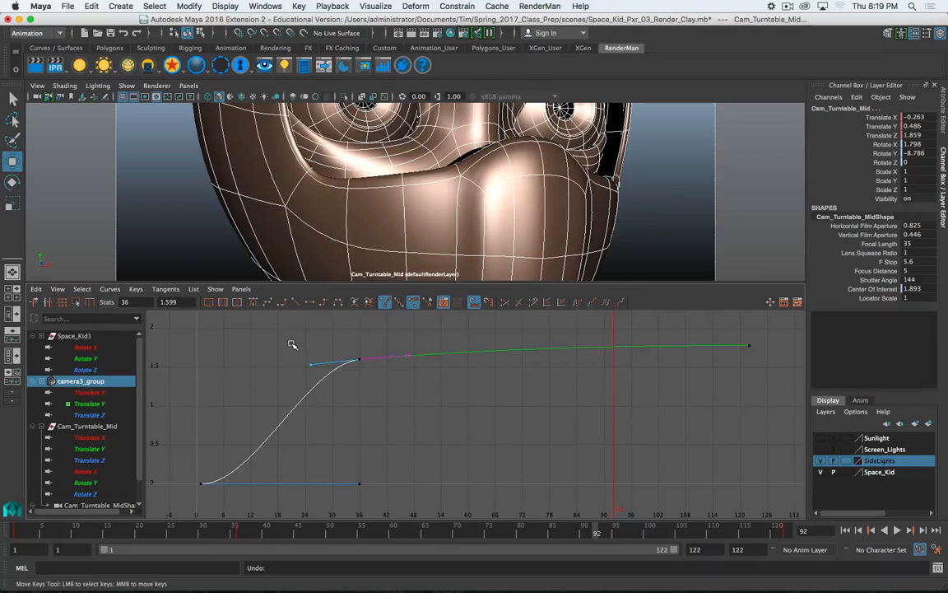
middle_click_drag(297, 367, 297, 365)
Step: Examine the animation curves of Cam_Turntable_Mid, checking its individual translate channels and the full curve set
left_click(109, 426)
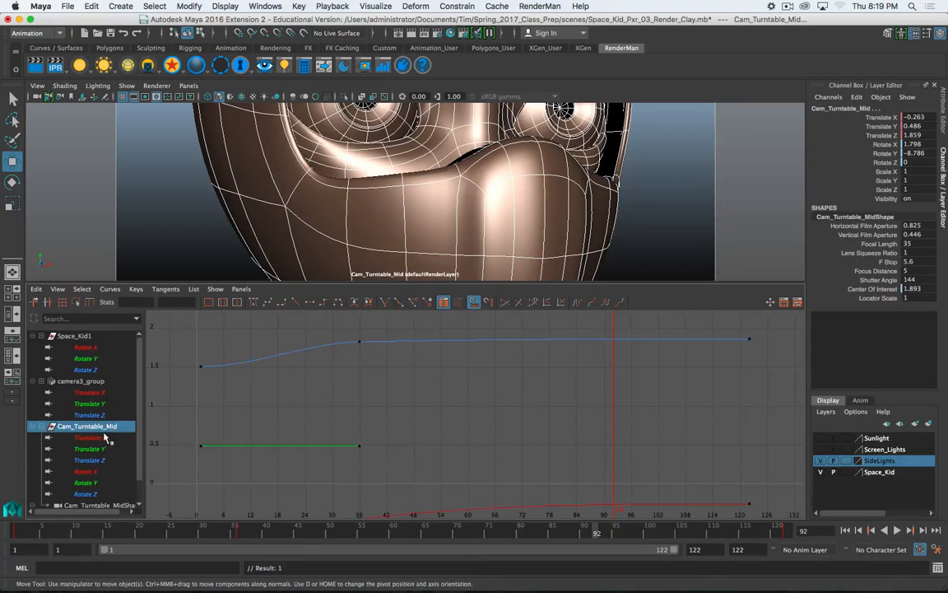
left_click(99, 438)
left_click(97, 426)
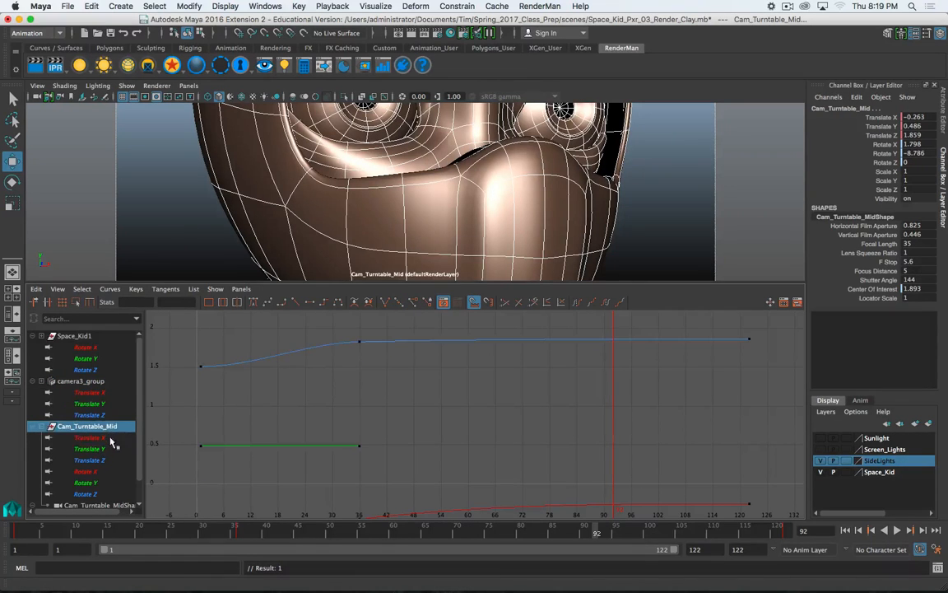
scroll(112, 446, "down", 1)
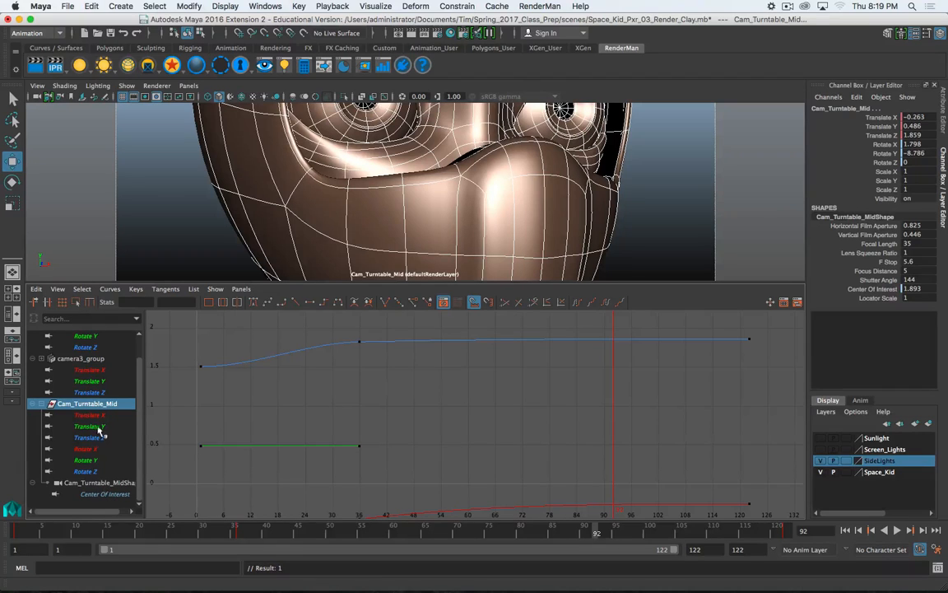
key("Down")
key("Down")
key("Down")
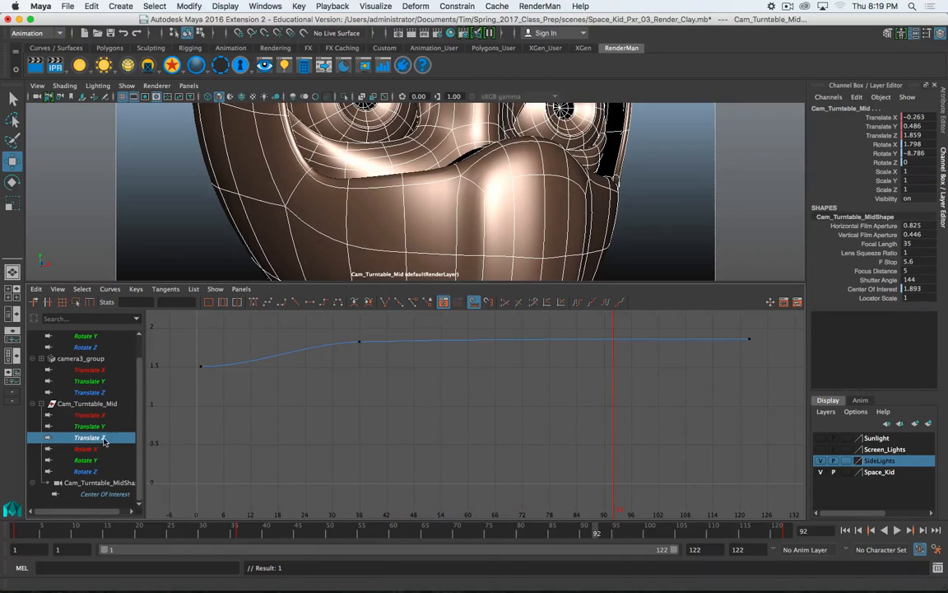
left_click(103, 406)
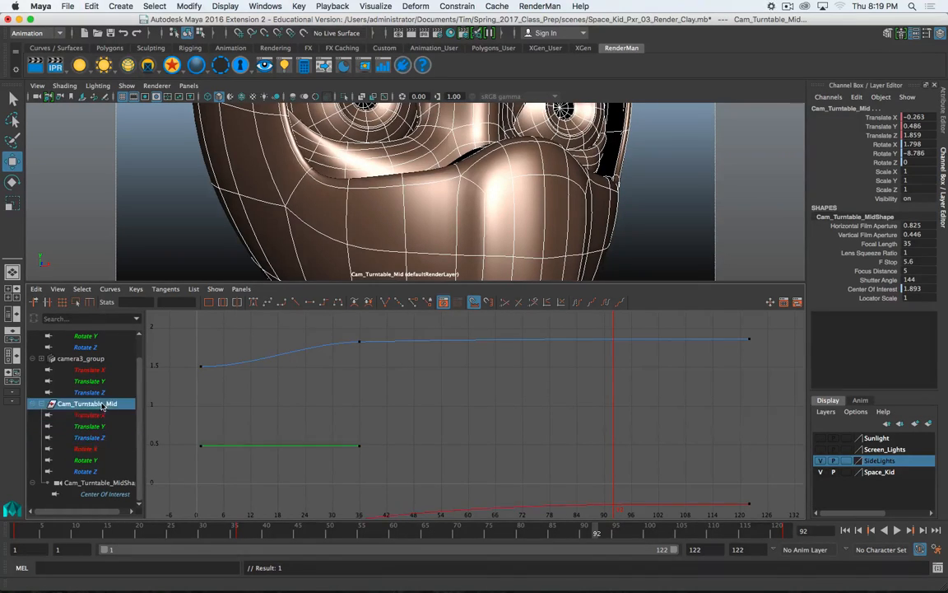
Step: Isolate and frame Space_Kid1's Rotate Y curve, and give all its keys clamped tangents
left_click(90, 346)
scroll(96, 347, "up", 1)
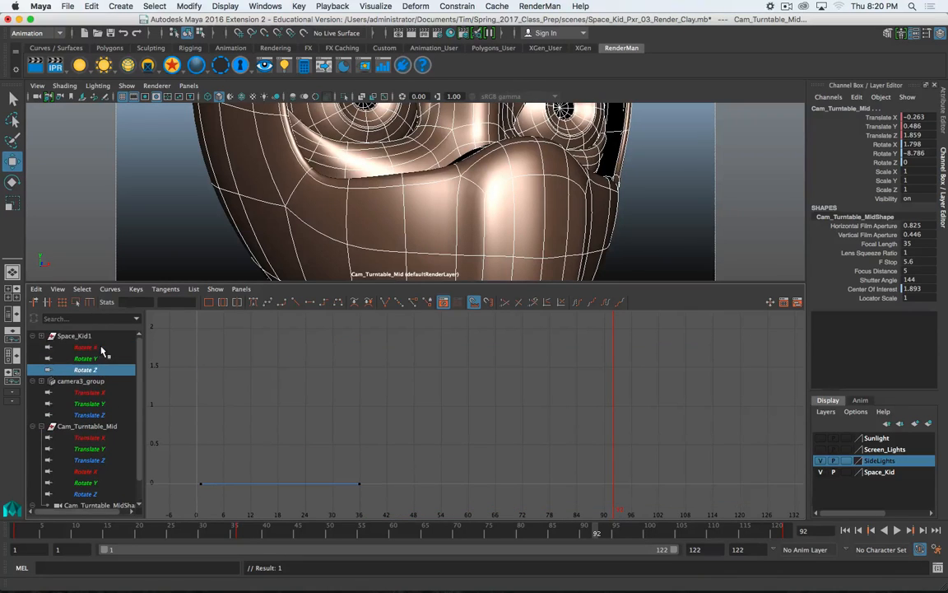
left_click(97, 347)
left_click(101, 360)
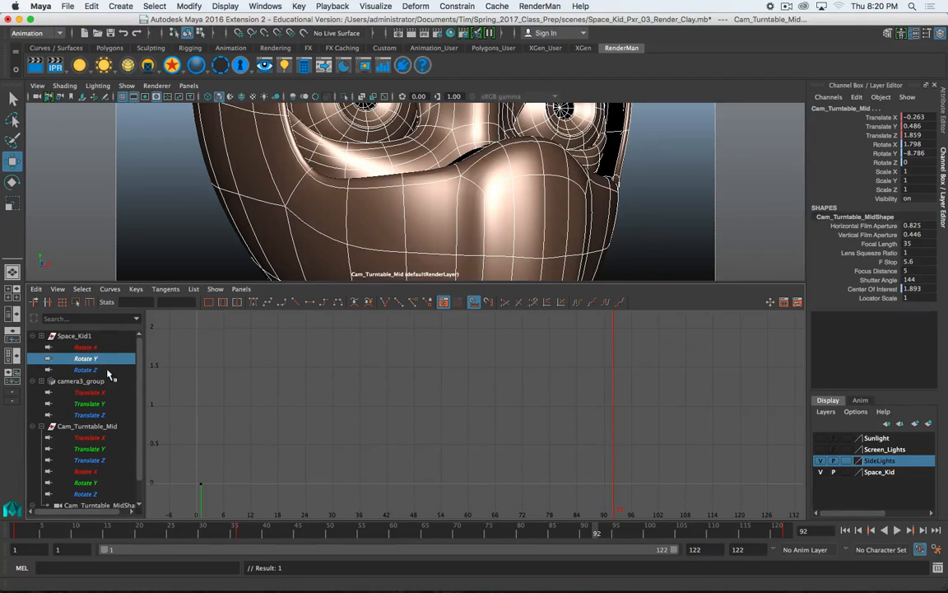
scroll(99, 352, "down", 1)
scroll(98, 353, "up", 1)
key("f")
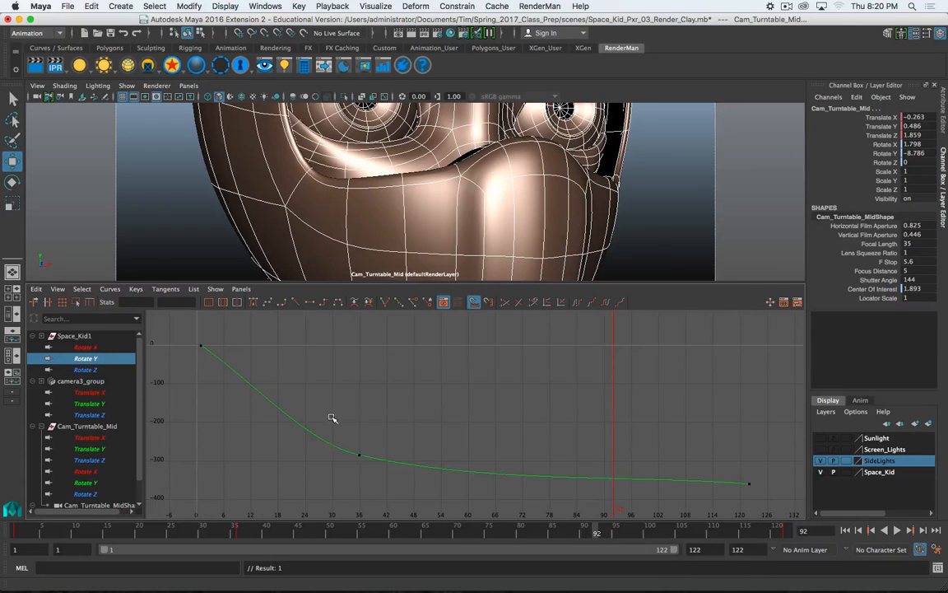
left_click(360, 457)
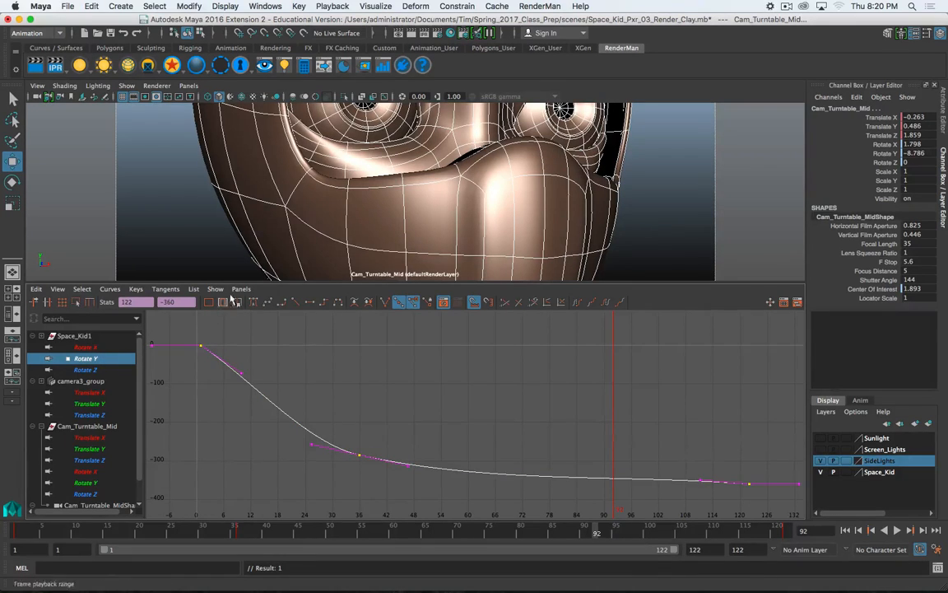
left_click(284, 302)
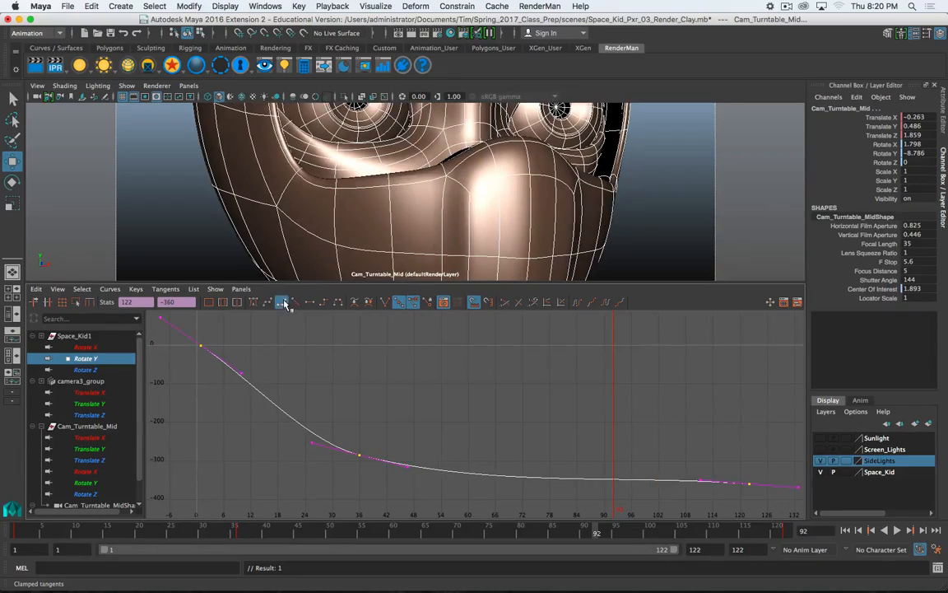
Step: Play the turntable animation in the enlarged Cam_Turntable_Mid view to review the timing, and stop playback
key("space")
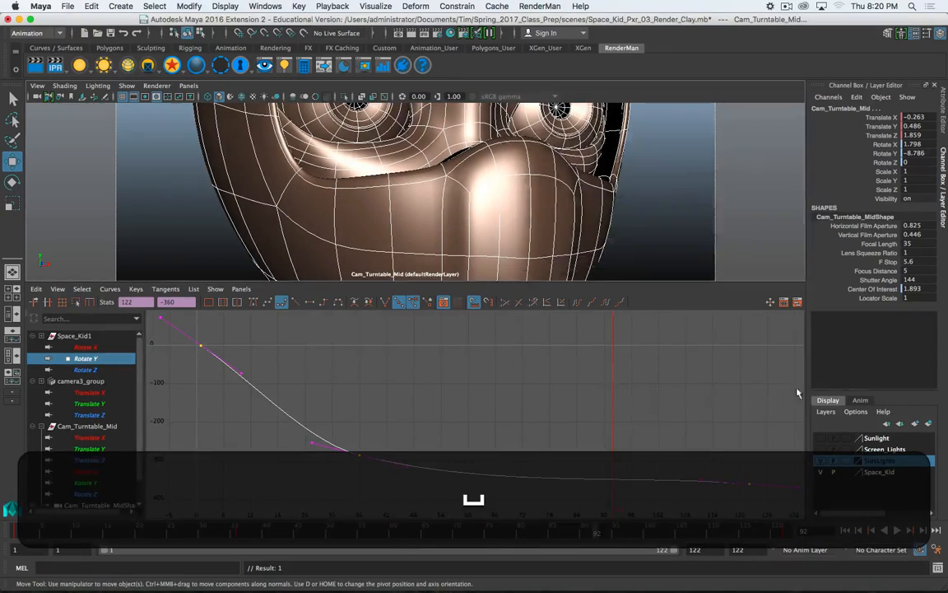
left_click(896, 531)
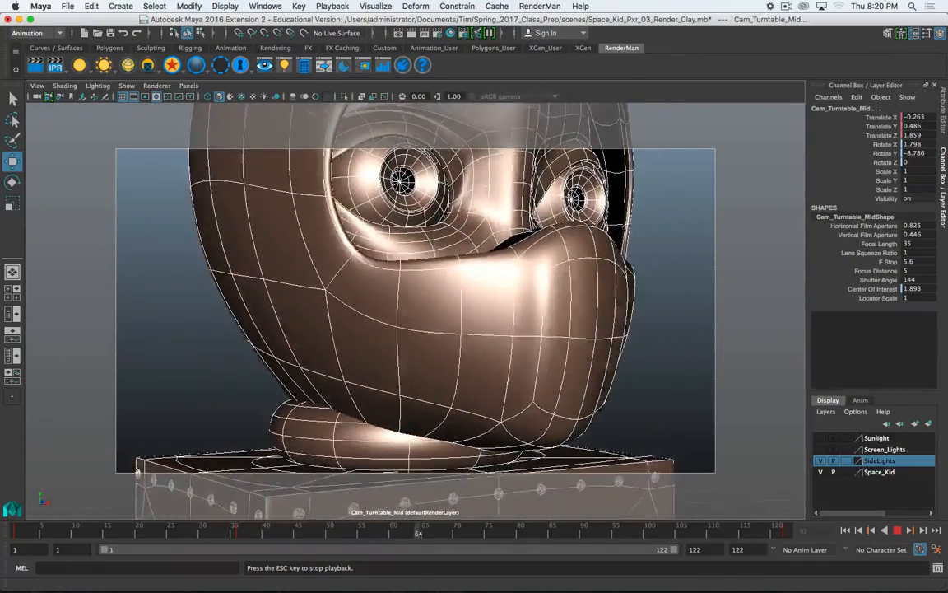
key("super+period")
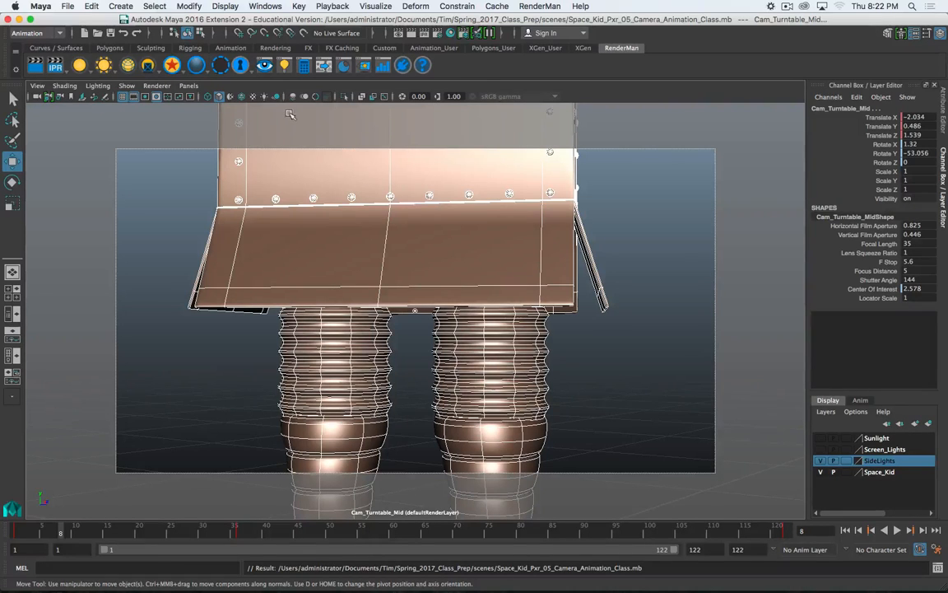
Step: Create a camera with an aim and look through the new camera4 in the viewport
left_click(123, 9)
mouse_move(160, 80)
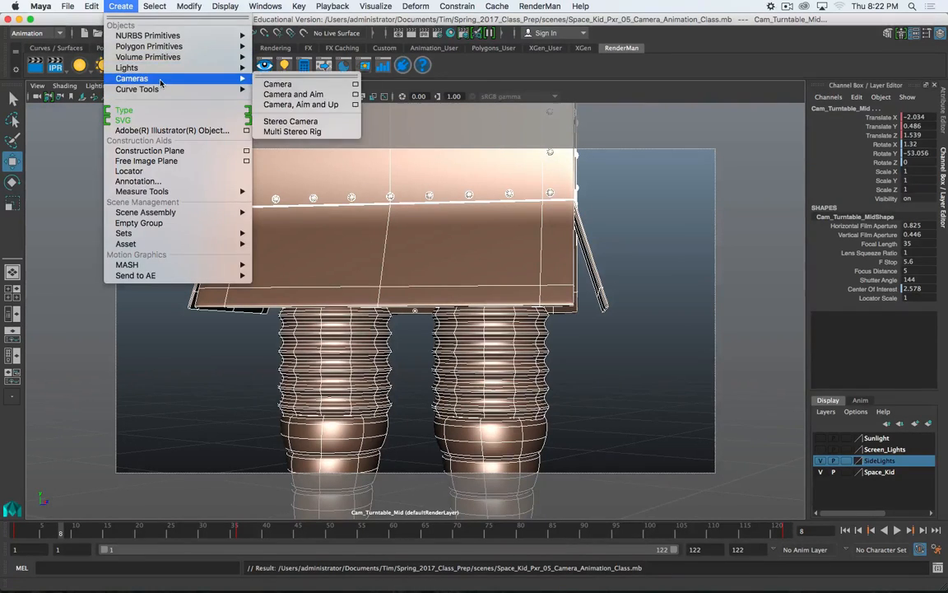
left_click(326, 95)
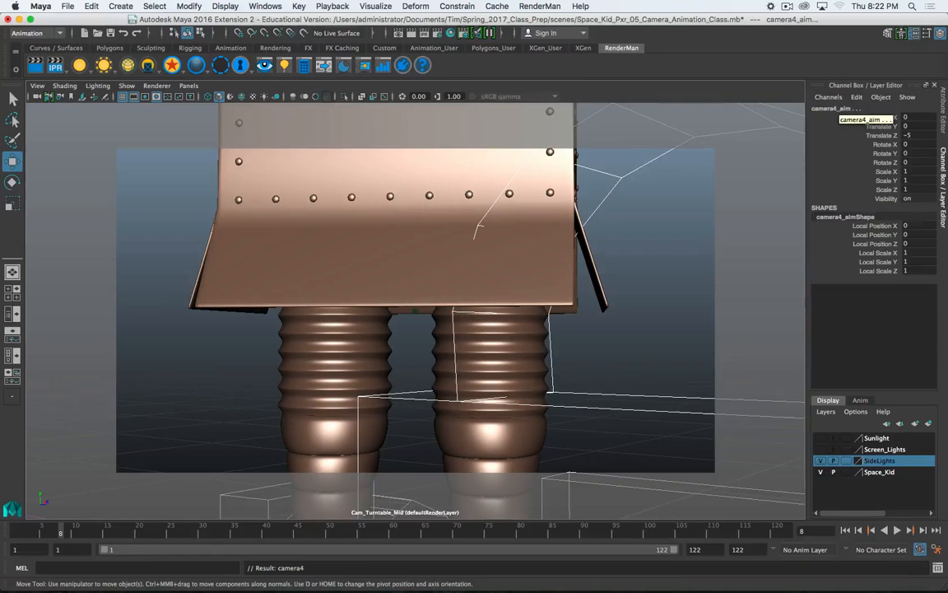
left_click(188, 86)
mouse_move(201, 108)
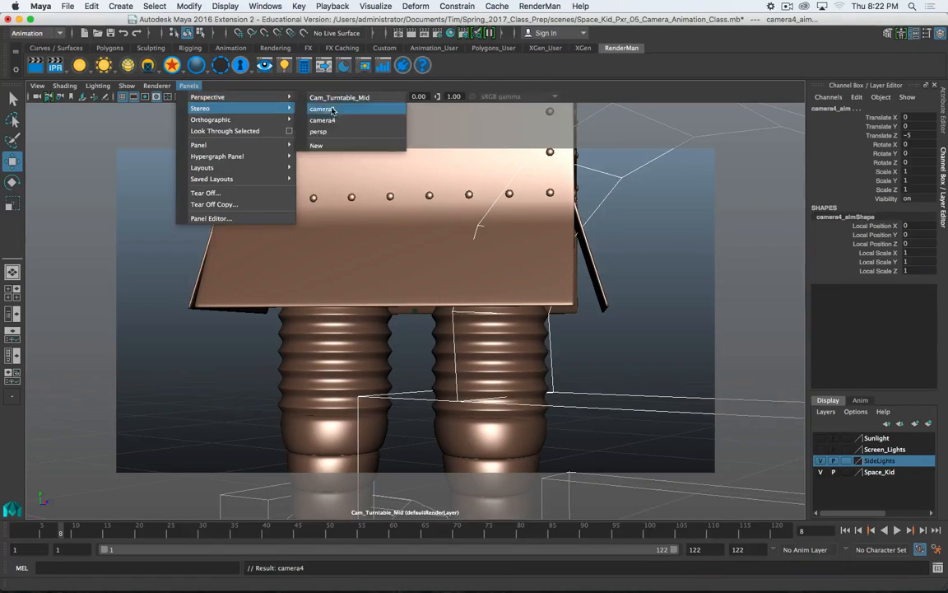
left_click(322, 120)
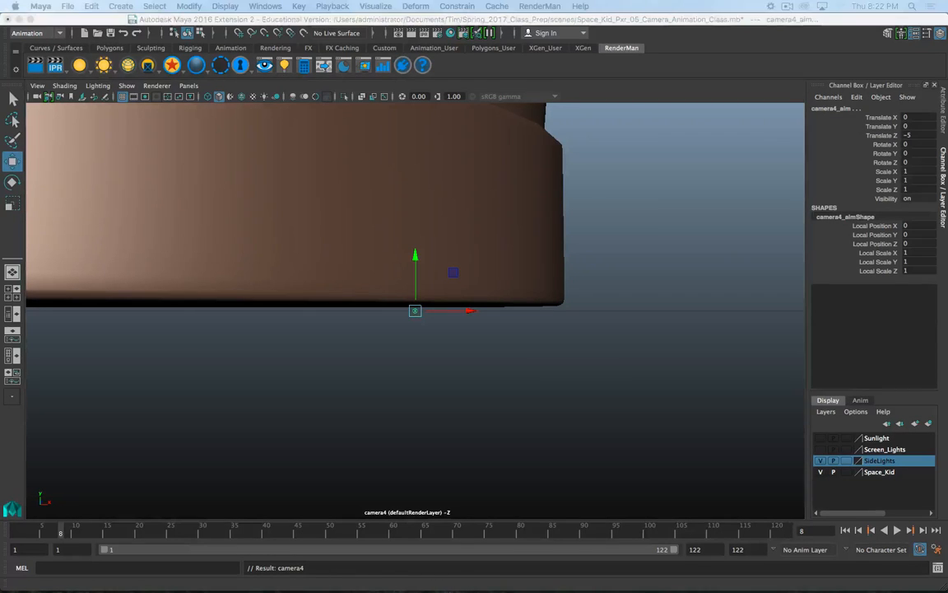
Step: Rename camera4 as Cam_Focus
double_click(828, 109)
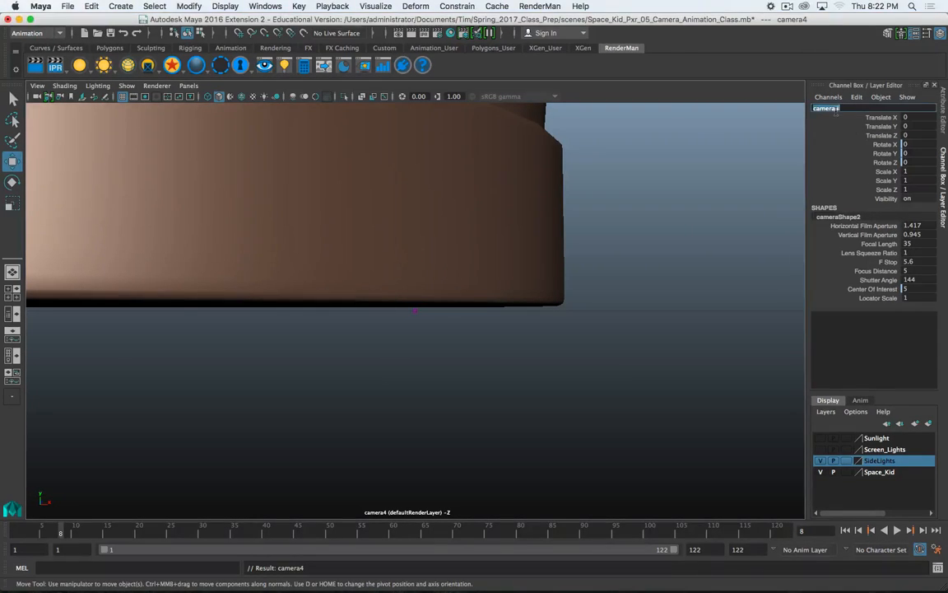
type("Cam_")
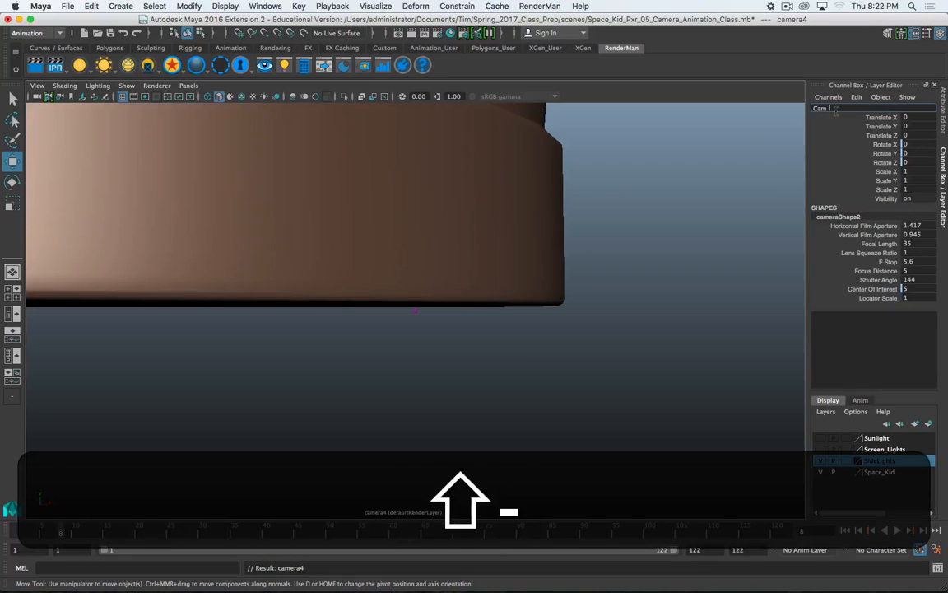
type("Focus")
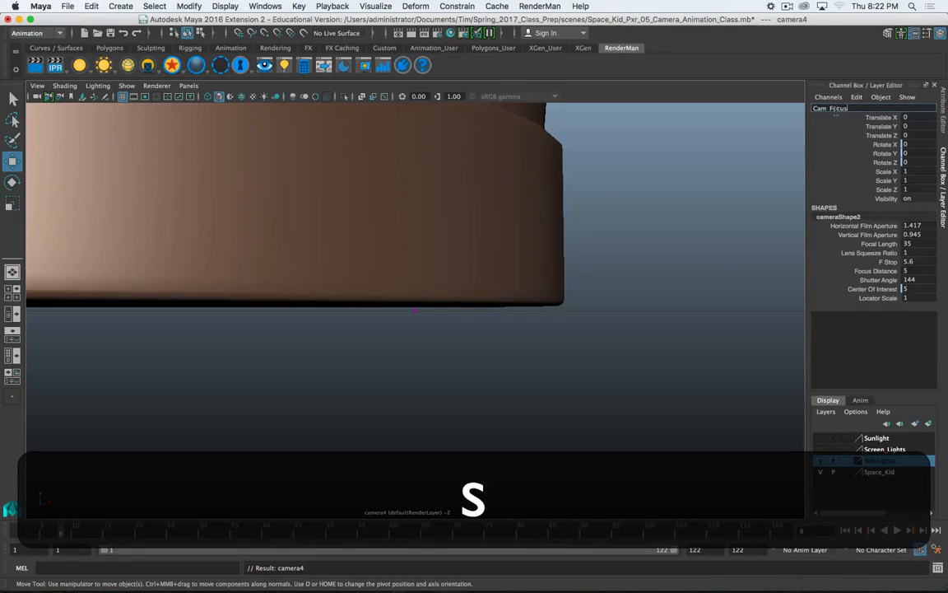
key("Return")
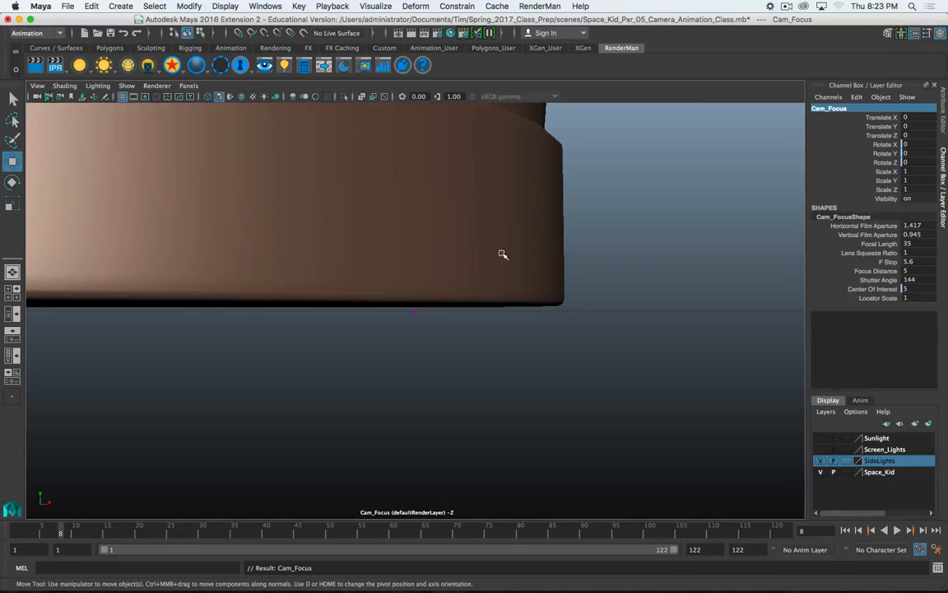
Step: In the four-view layout, move Cam_Focus to about X 2.53, Z 2.02 on the ground plane, return to frame 1 and deselect it
key("space")
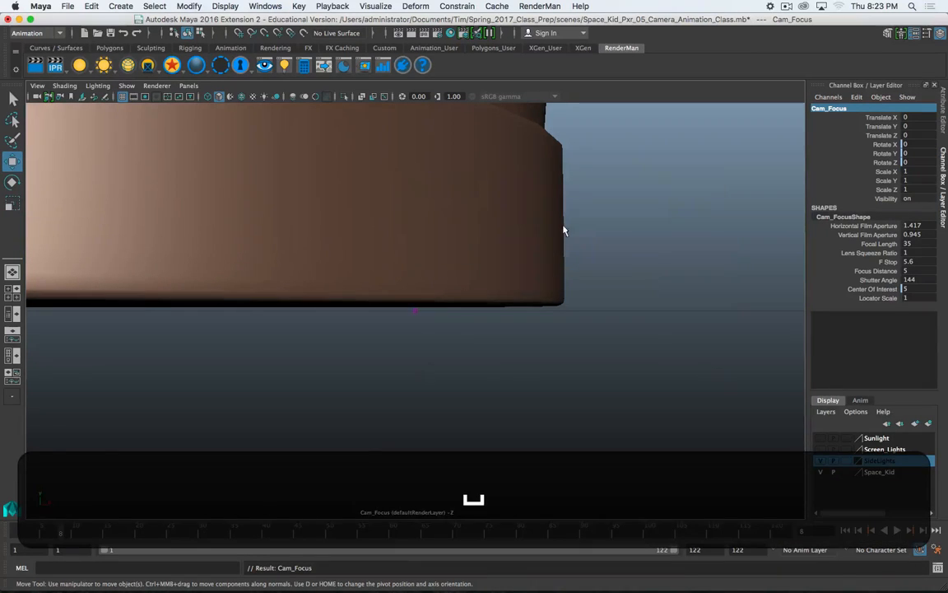
key("space")
left_click(13, 292)
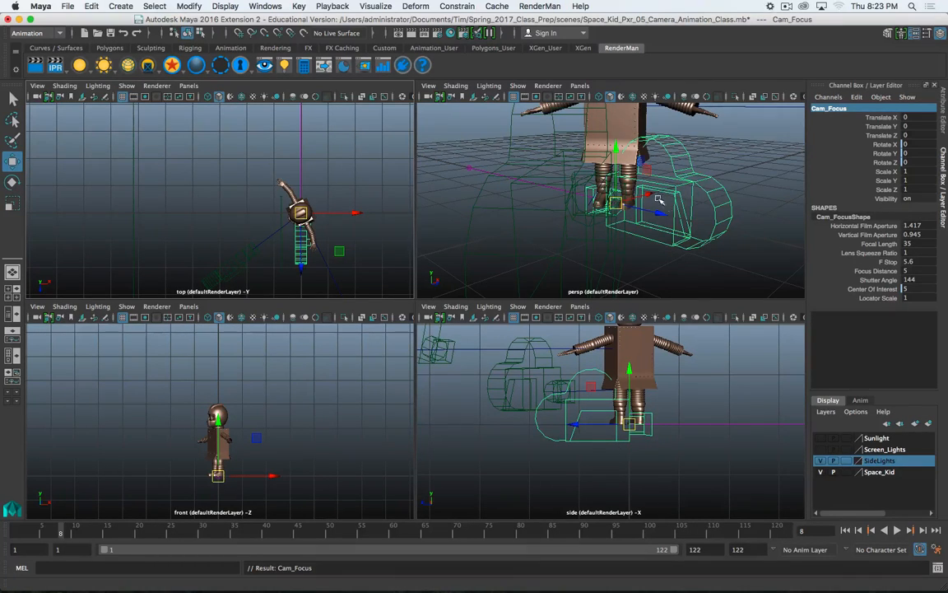
scroll(286, 243, "down", 5)
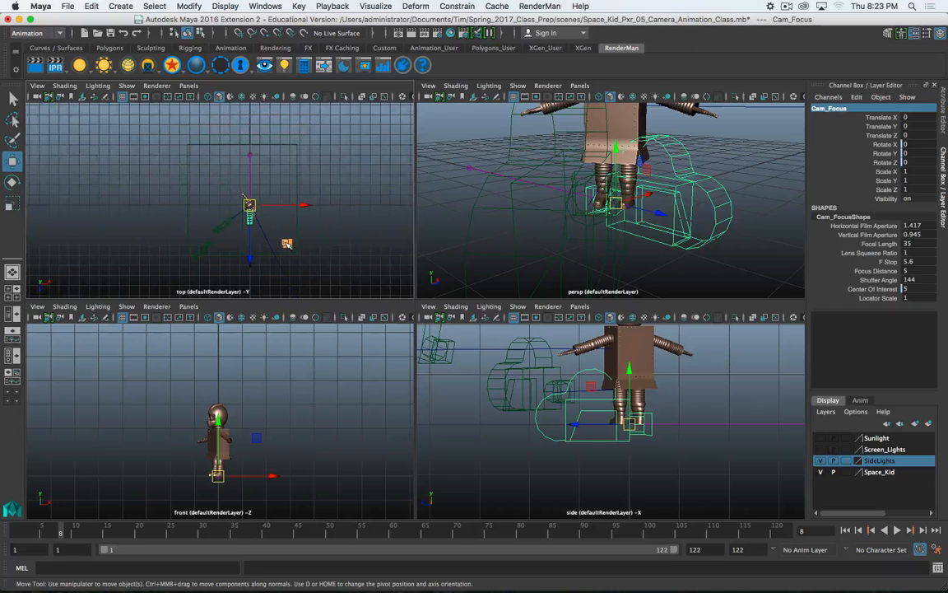
middle_click_drag(287, 244, 308, 260)
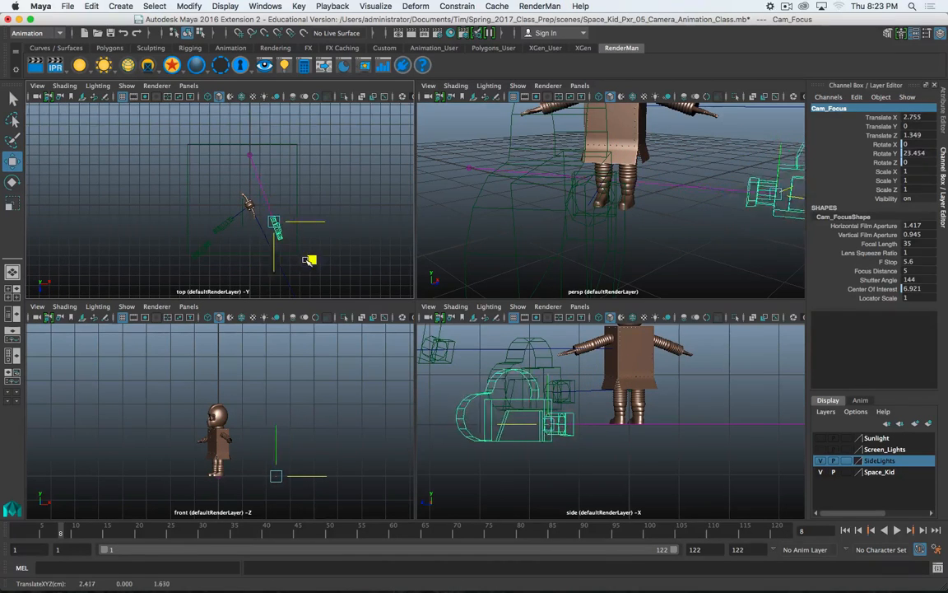
left_click_drag(309, 260, 310, 263)
left_click_drag(36, 529, 12, 528)
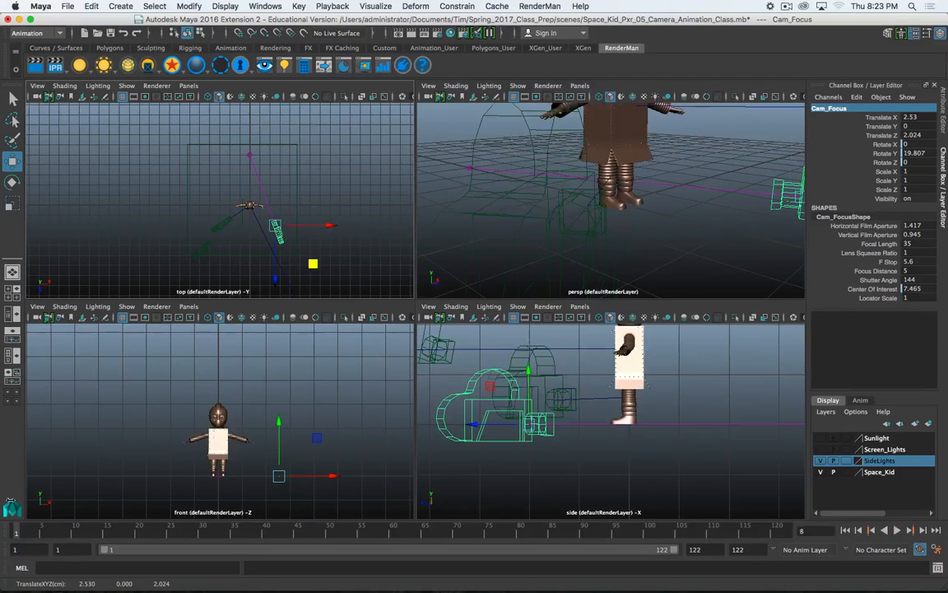
left_click(377, 209)
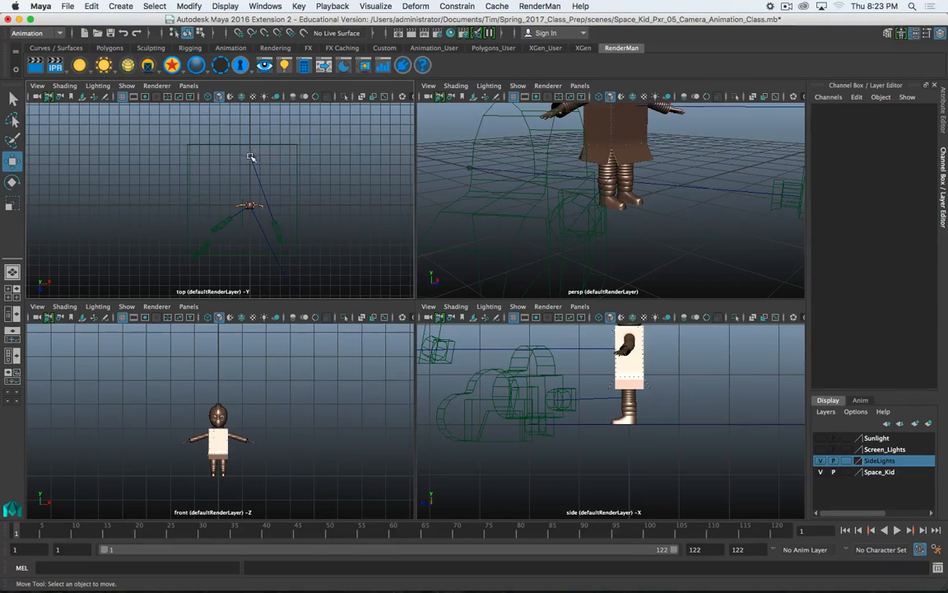
Step: Move the aim of Cam_Focus in the top view onto the character, close to the grid origin
left_click(248, 155)
middle_click_drag(290, 196, 293, 243)
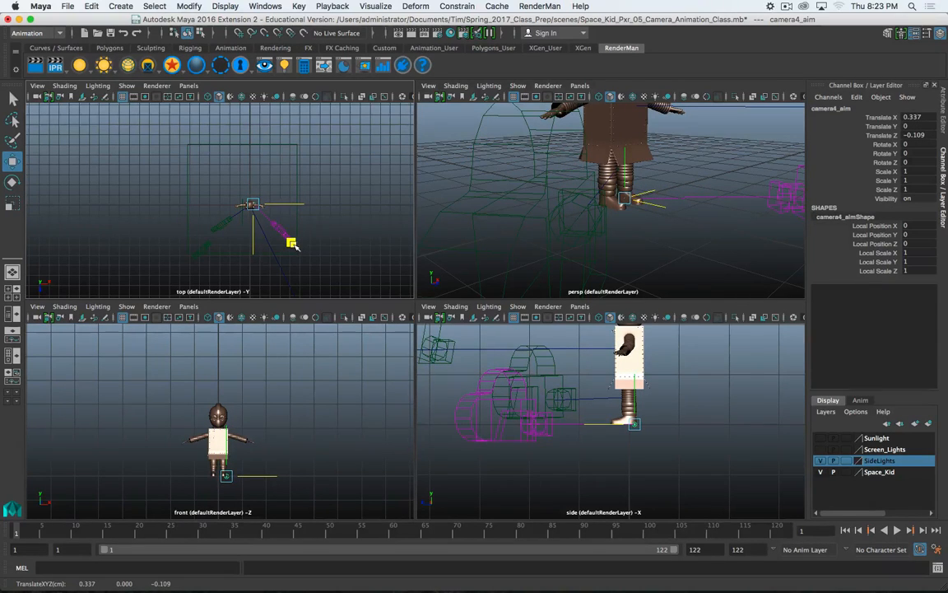
key("z")
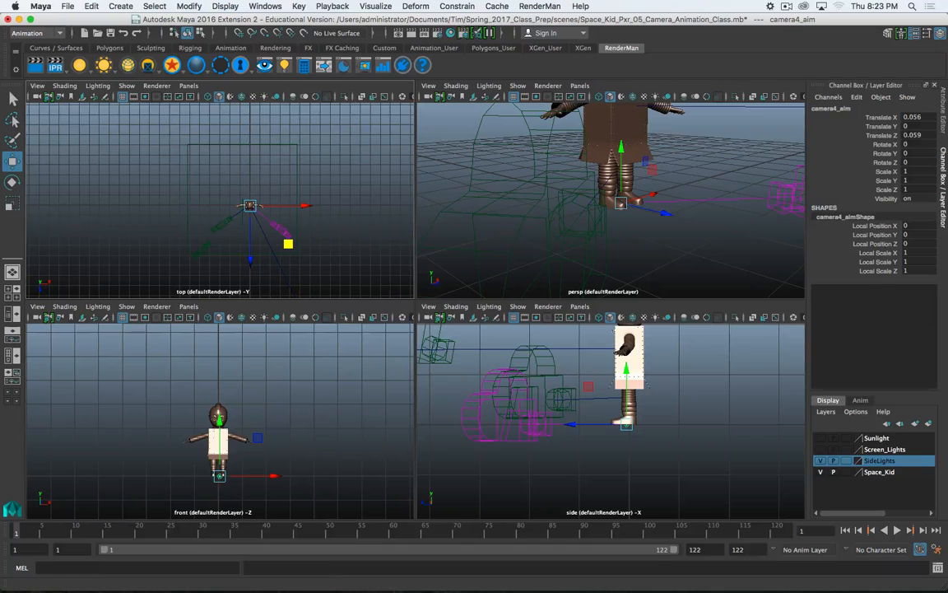
Step: Select the whole camera4_group and position it in front of the character's upper chest at about X -0.13, Y 1.98, Z 0.57
key("Up")
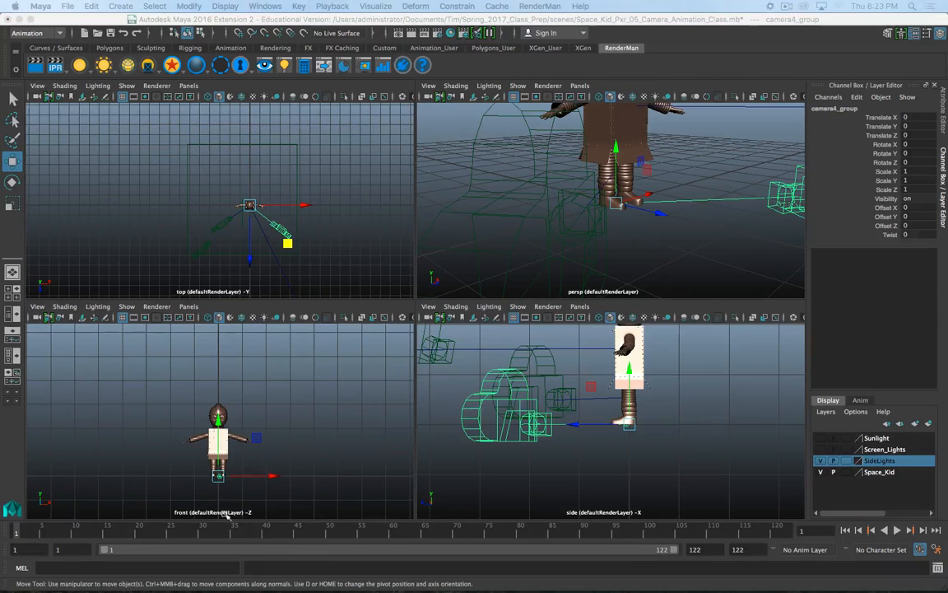
left_click_drag(219, 418, 227, 373)
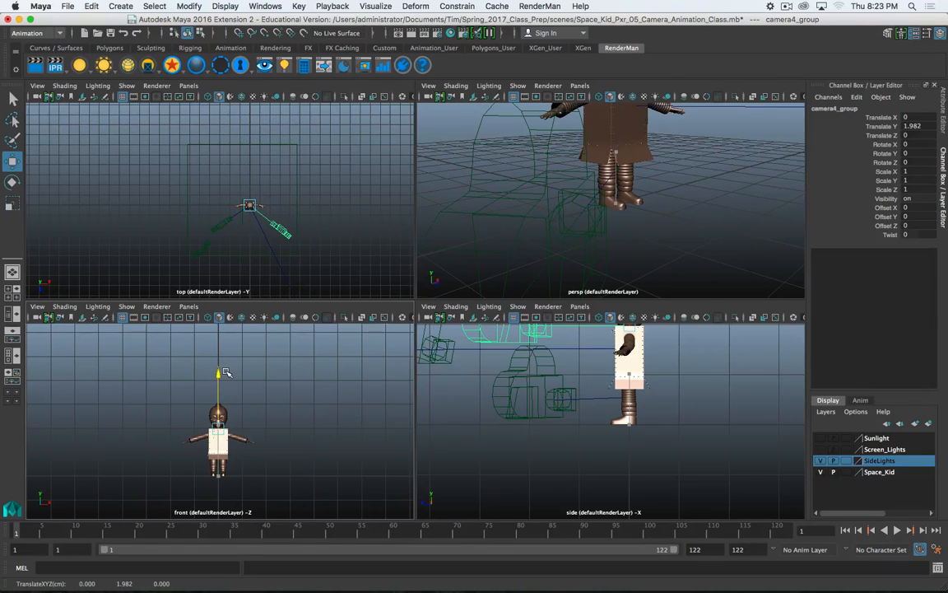
key("space")
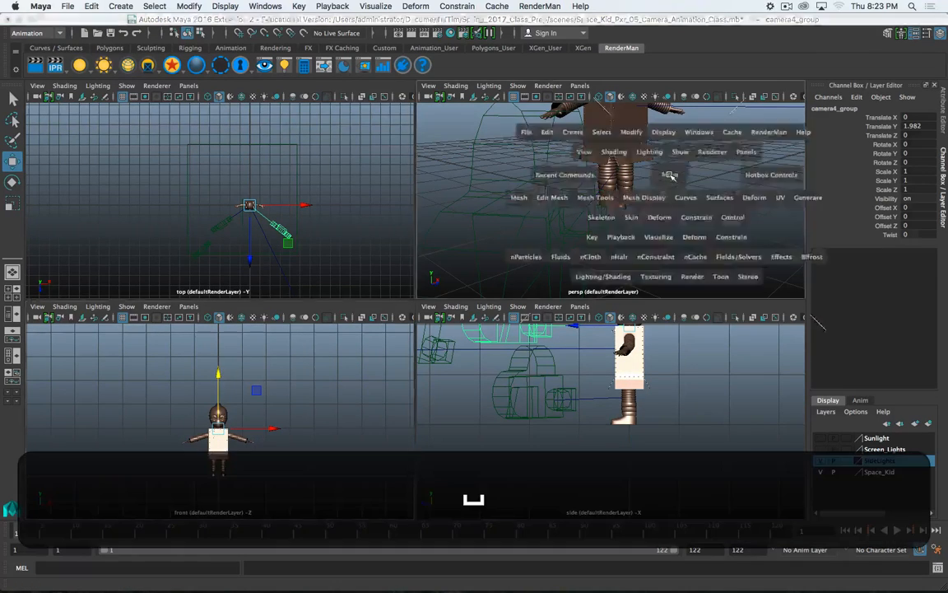
scroll(541, 200, "down", 5)
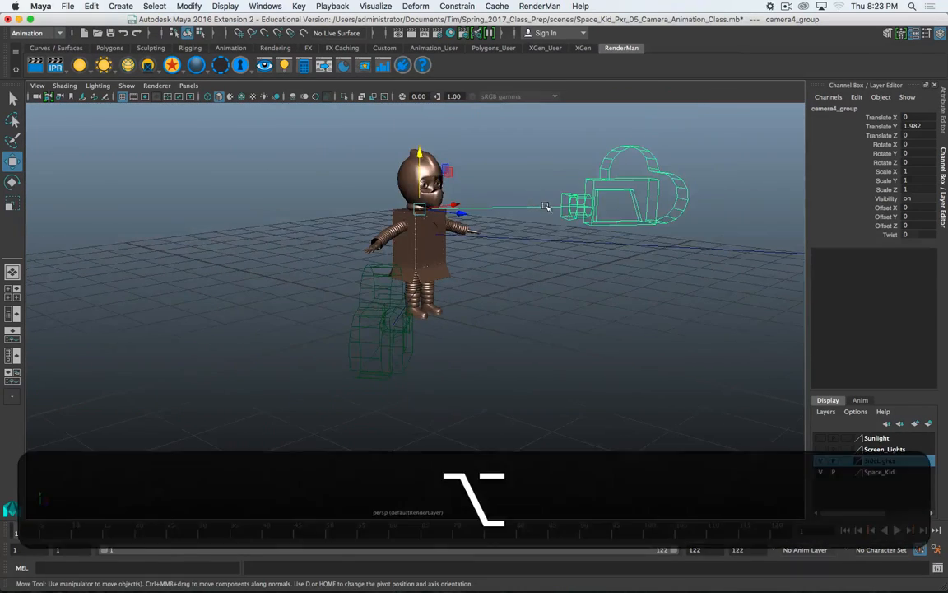
left_click_drag(545, 206, 427, 224, "alt")
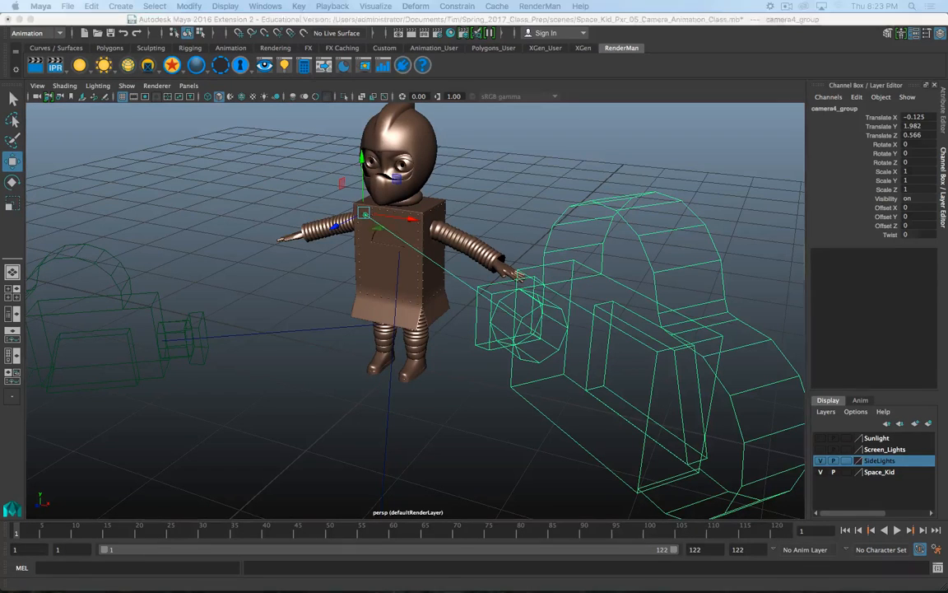
Step: Look through Cam_Focus and reframe it on the character's side and chest, with the camera at about X 3.16, Y 0.52, Z 0.41
left_click(188, 86)
mouse_move(219, 98)
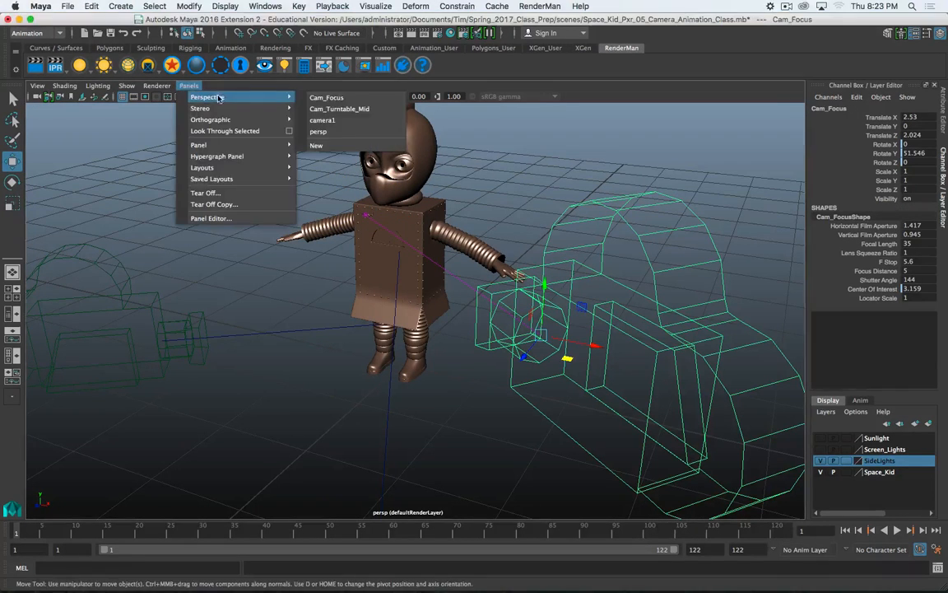
left_click(363, 98)
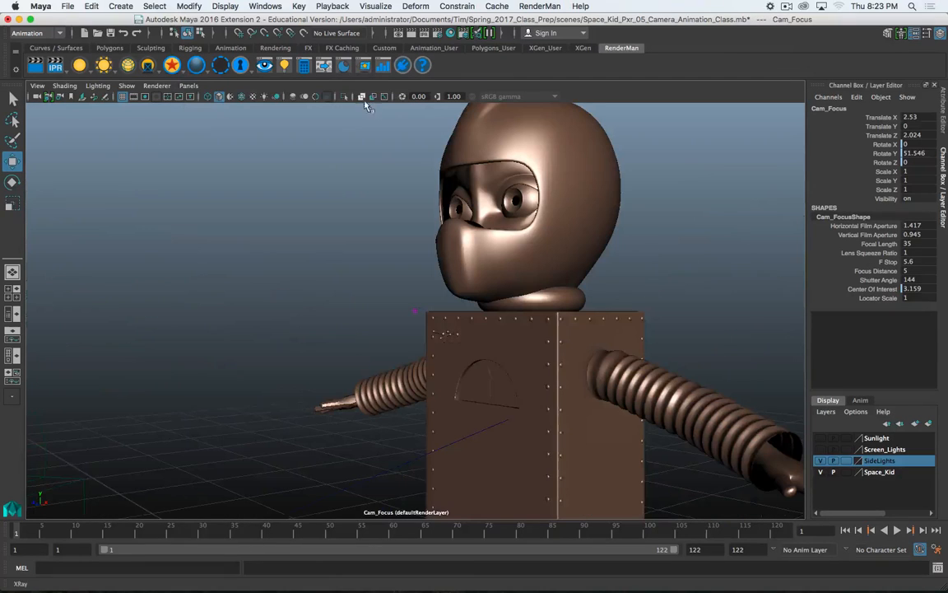
left_click_drag(460, 319, 449, 357, "alt")
left_click_drag(529, 354, 454, 372, "alt")
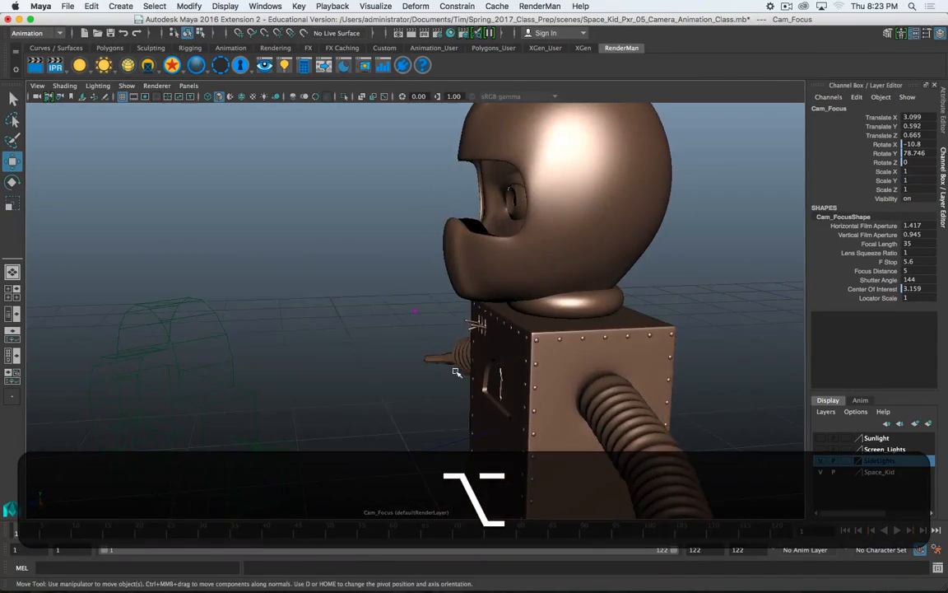
middle_click_drag(456, 372, 437, 354, "alt")
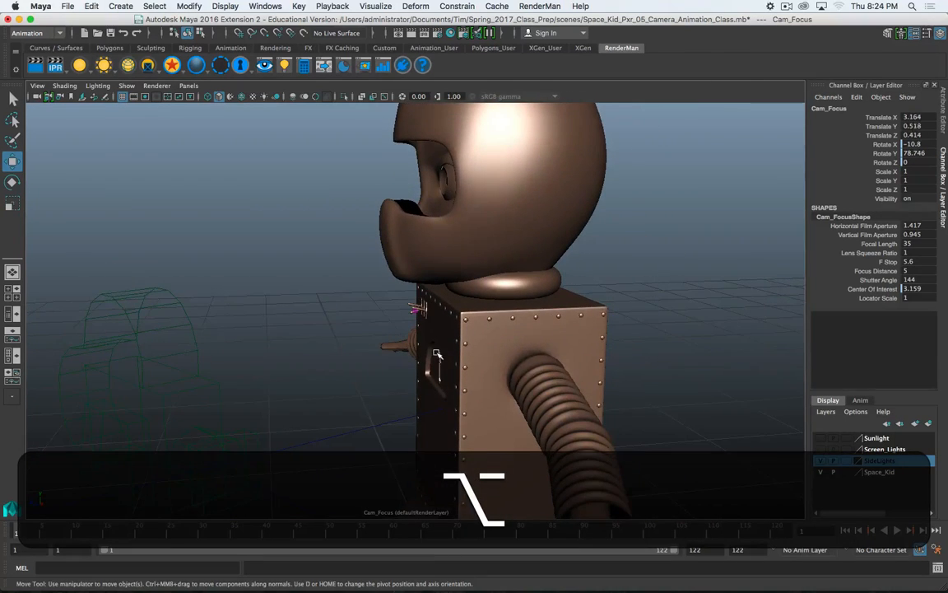
scroll(437, 353, "up", 5)
scroll(437, 349, "down", 5)
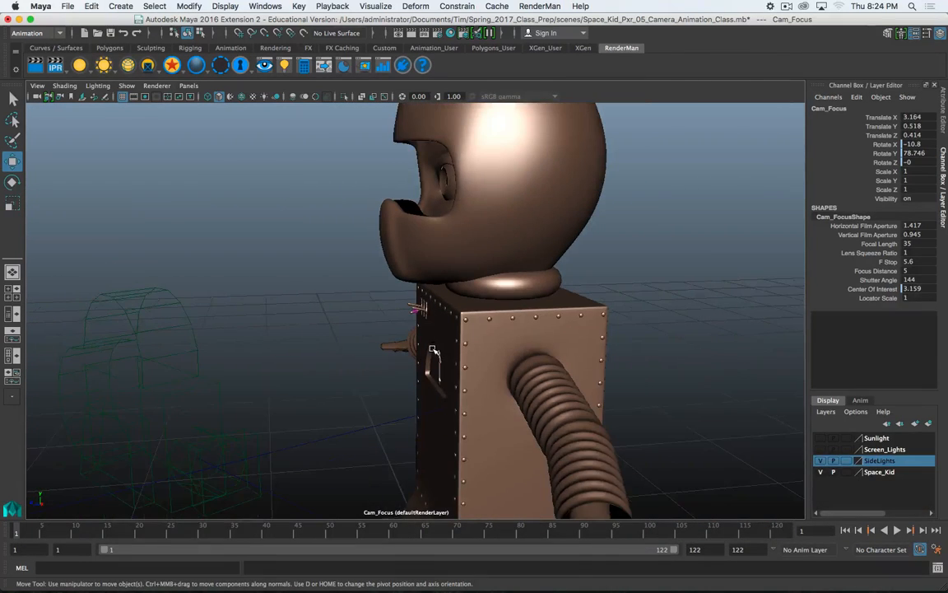
Step: Display the film gate in the Cam_Focus view and set the camera's Film Gate to 35mm 1.85 Projection
key("super+period")
left_click(134, 97)
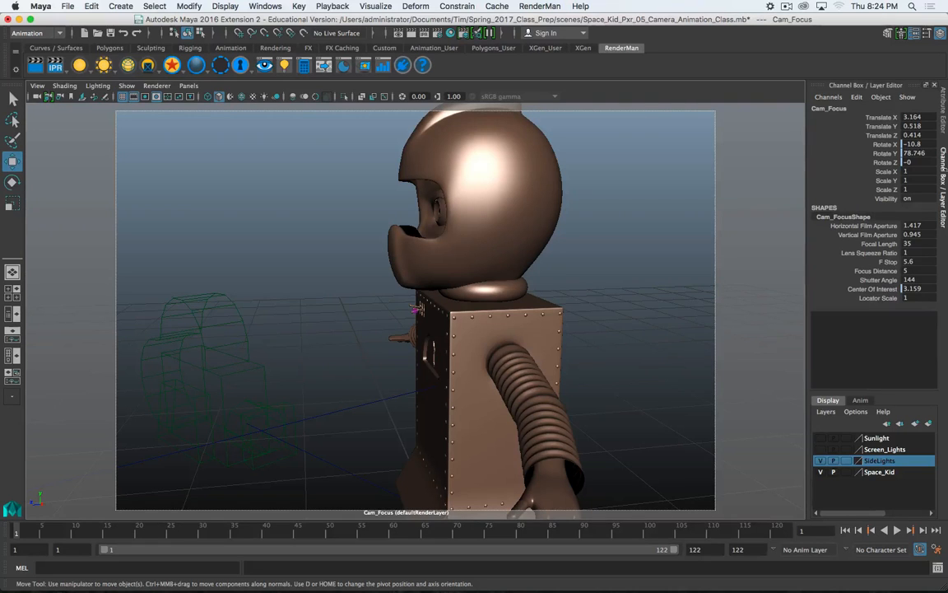
key("ctrl+a")
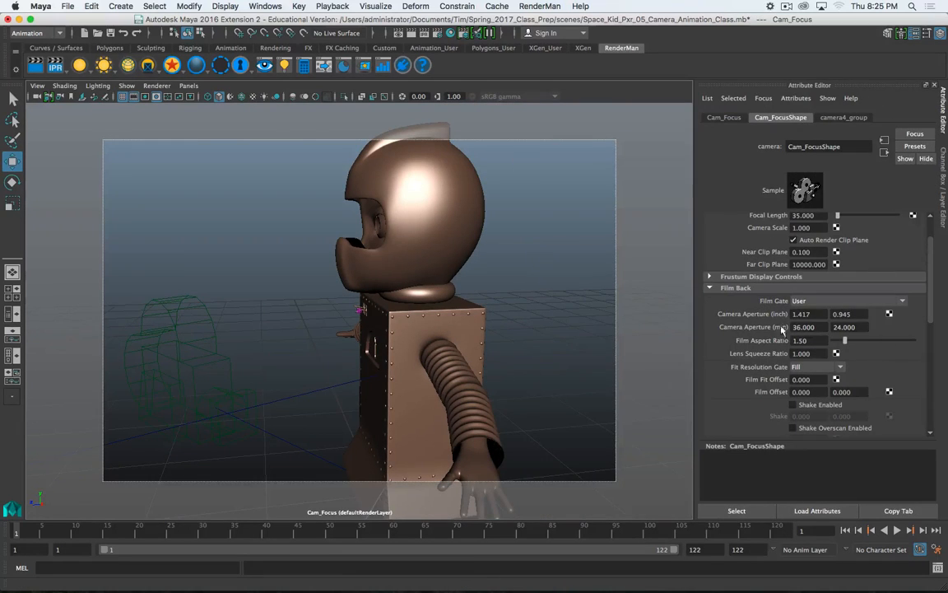
left_click(809, 301)
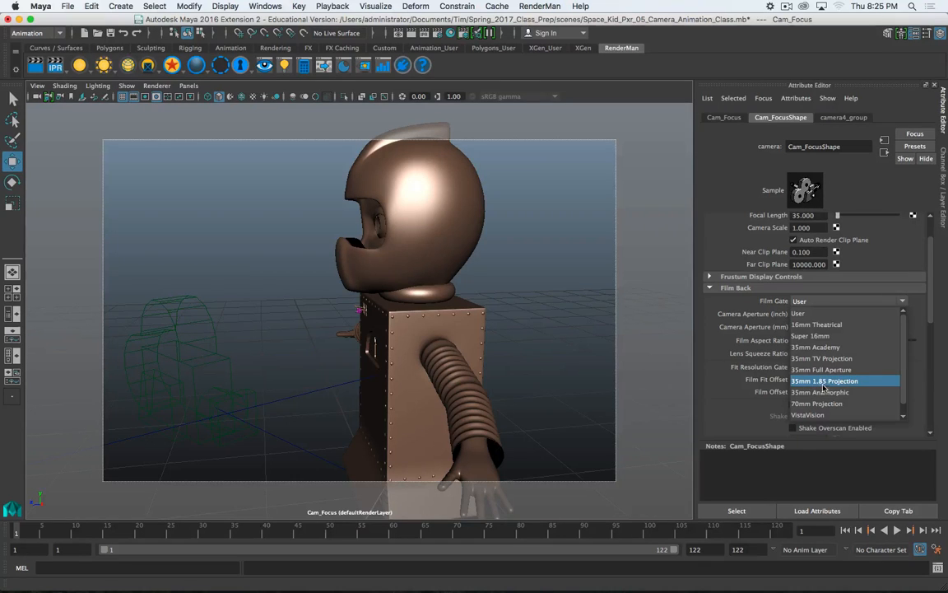
left_click(841, 384)
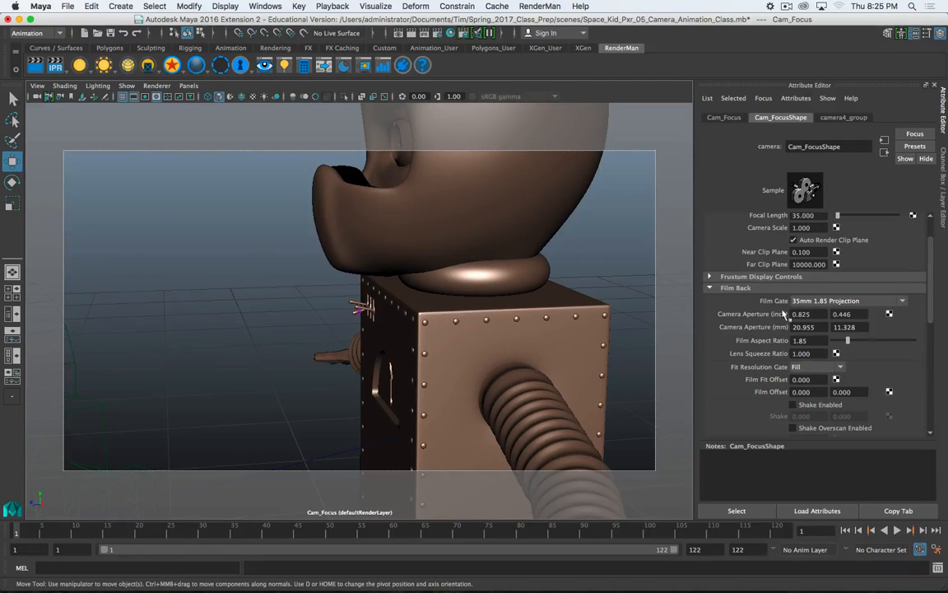
Step: Try various focal lengths on Cam_Focus between 2.5 and 3500 to compare wide and telephoto framing
scroll(786, 315, "down", 2)
scroll(766, 280, "up", 4)
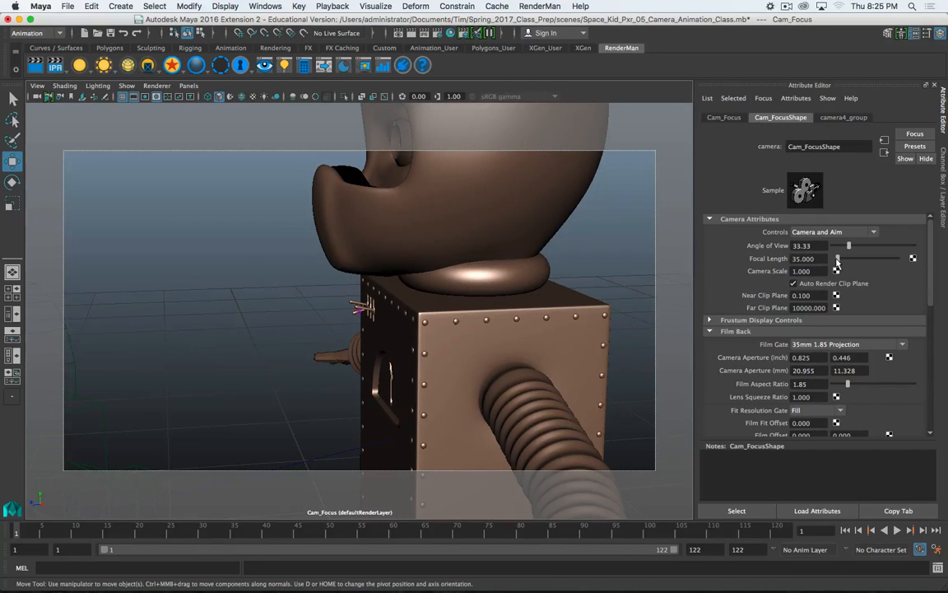
left_click_drag(837, 262, 909, 266)
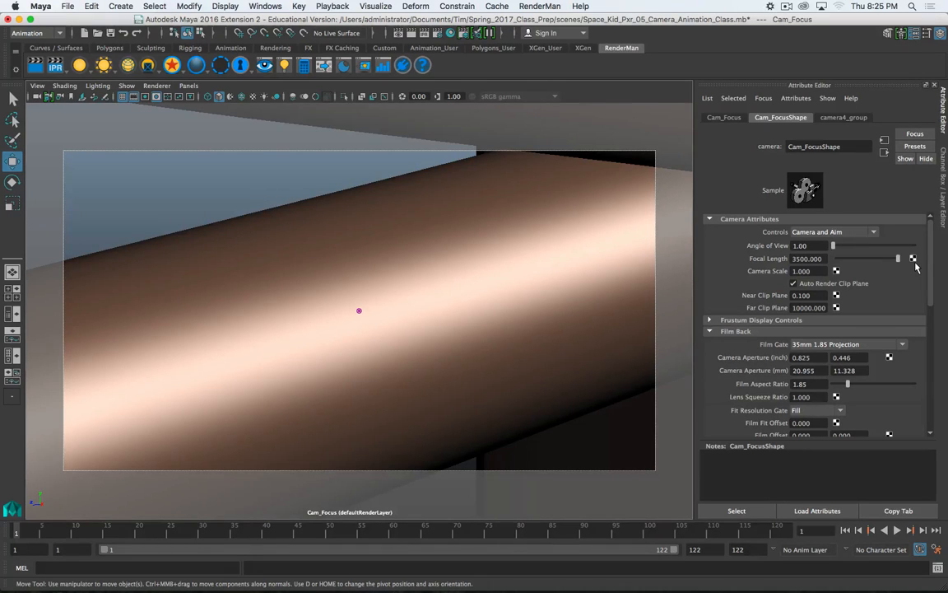
left_click_drag(906, 270, 833, 270)
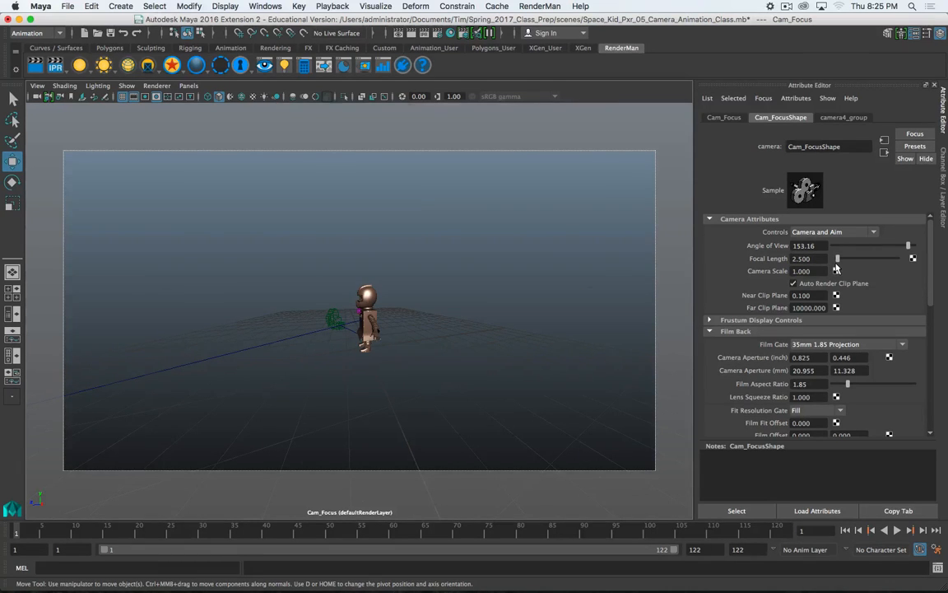
left_click_drag(835, 269, 839, 268)
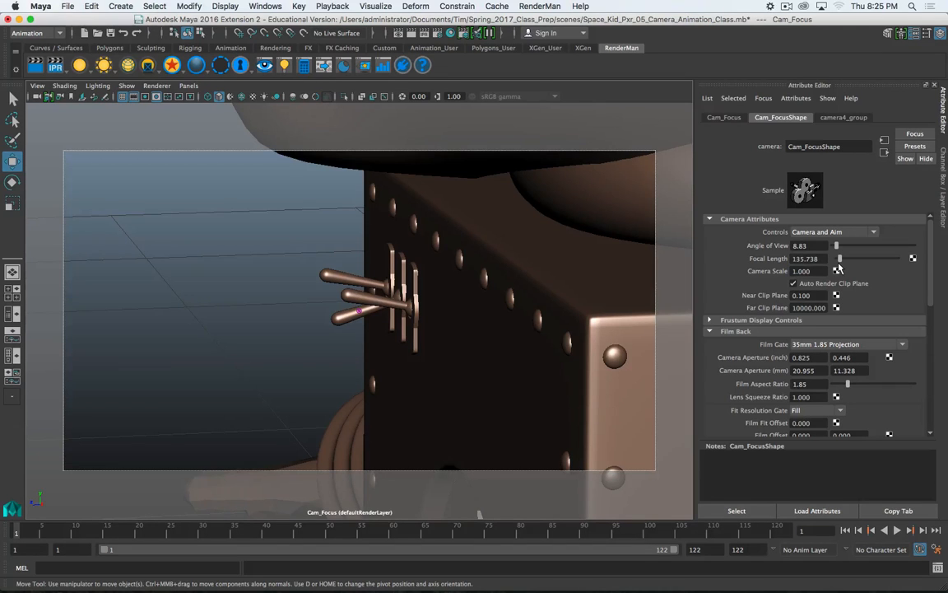
left_click(836, 269)
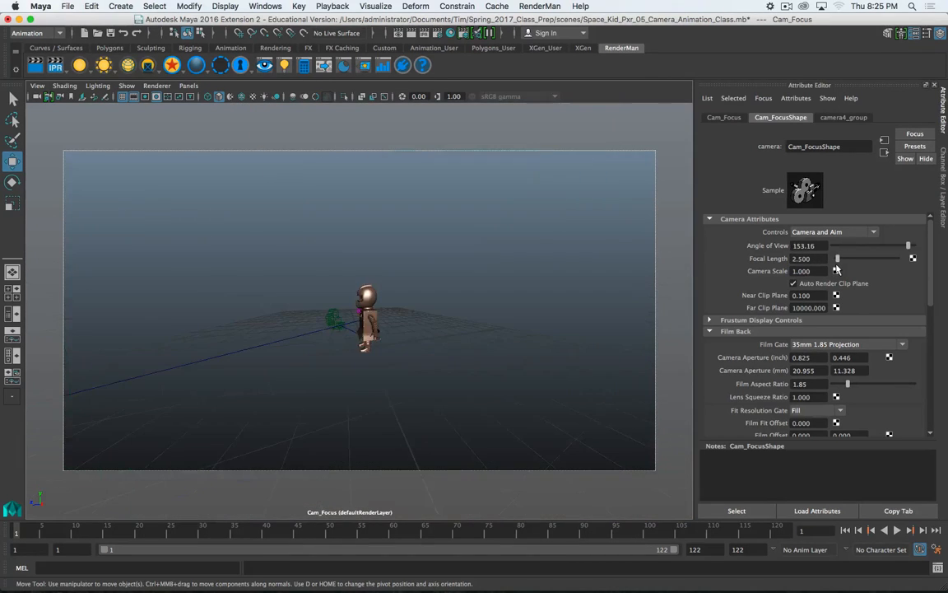
left_click_drag(837, 269, 838, 269)
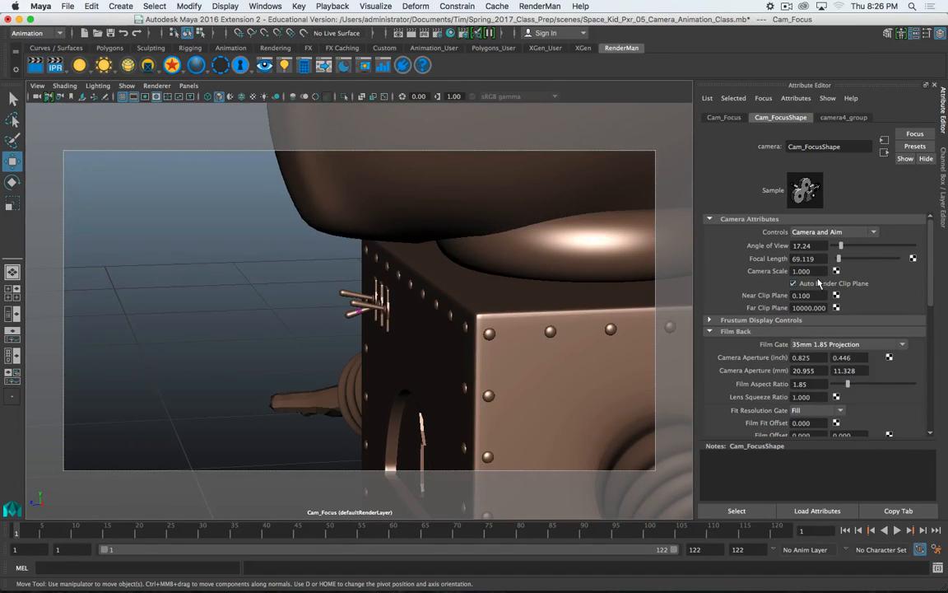
left_click_drag(839, 258, 841, 261)
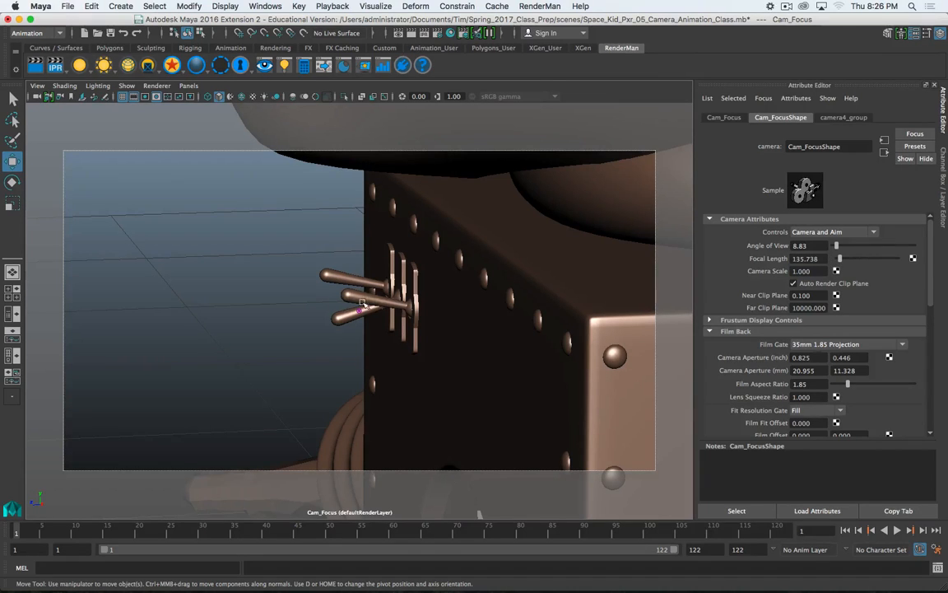
Step: Set the focal length of Cam_Focus to 180
left_click(805, 259)
type("180")
key("Return")
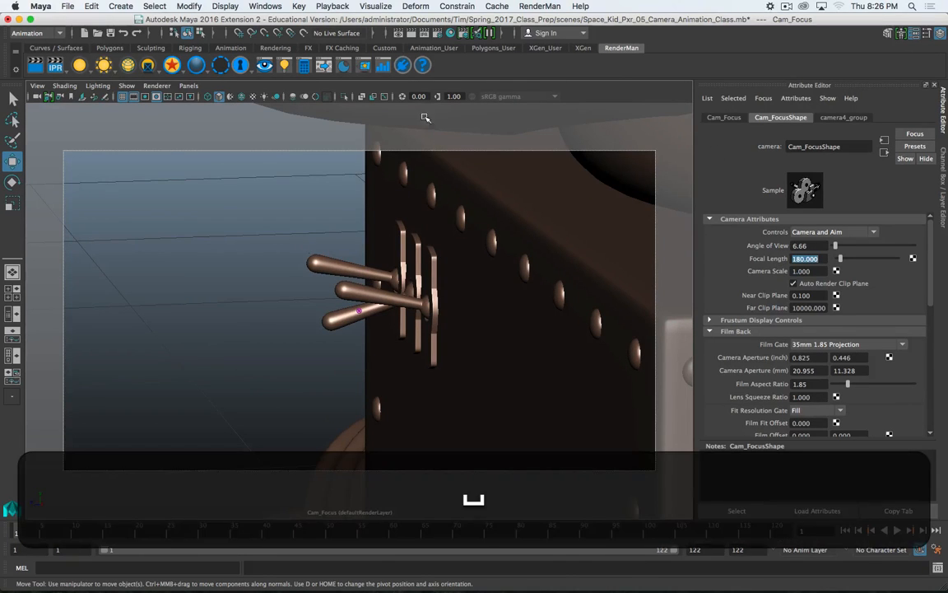
Step: In the four-view layout, lower Cam_Focus slightly and reposition its aim at about Y 2.16 to frame the chest switches
key("space")
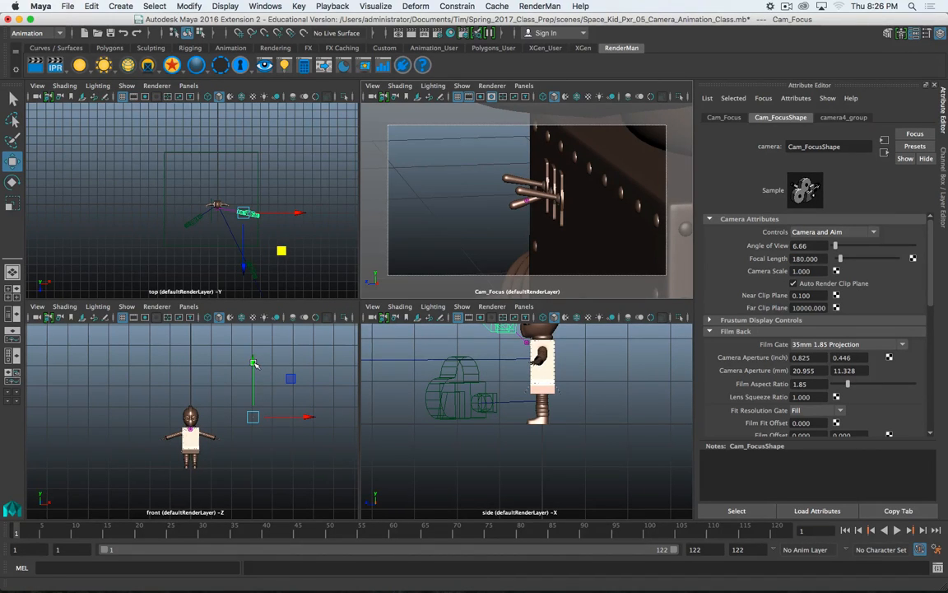
mouse_move(254, 364)
left_mouse_down()
mouse_move(250, 325)
mouse_move(253, 366)
left_mouse_up()
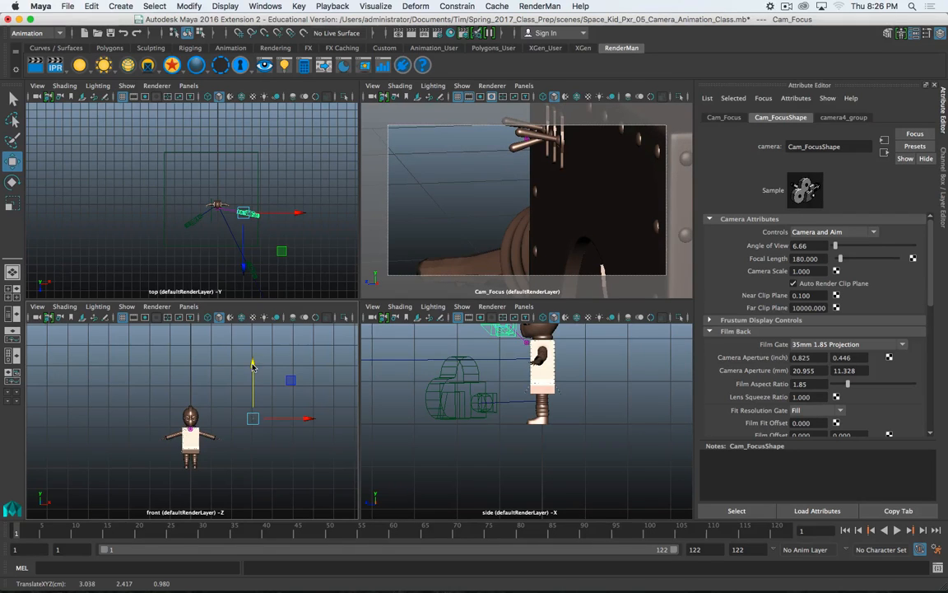
key("z")
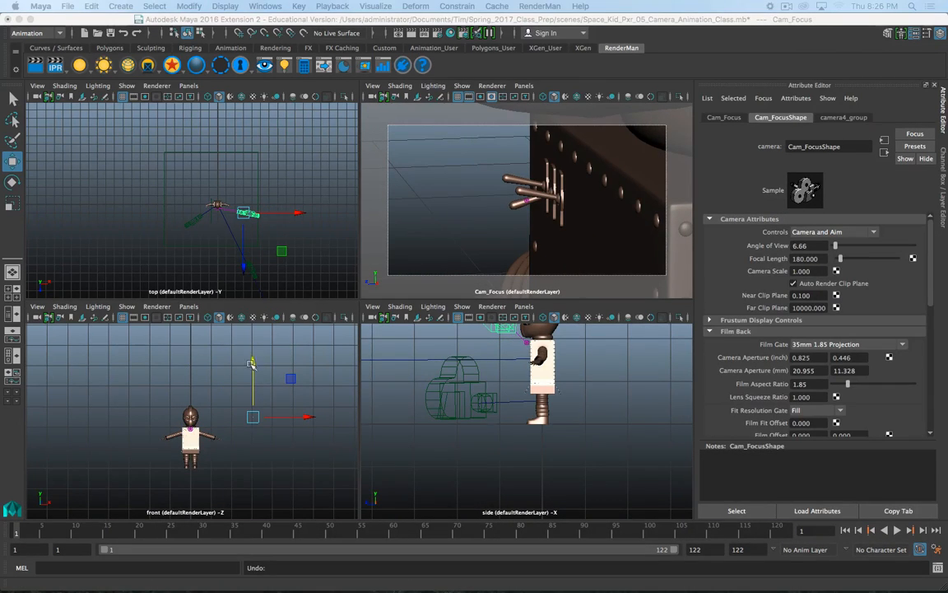
left_click_drag(253, 364, 254, 371)
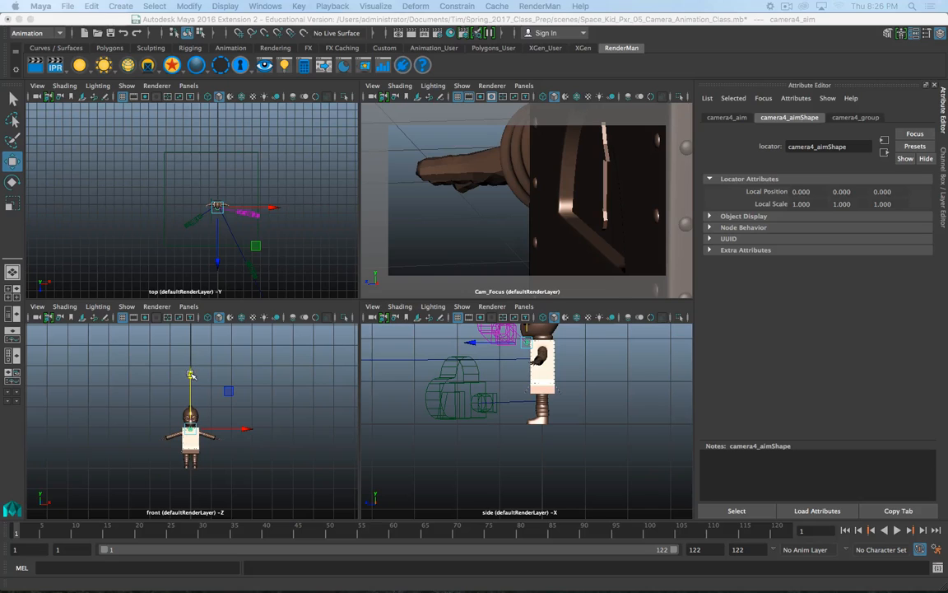
left_click_drag(190, 375, 191, 371)
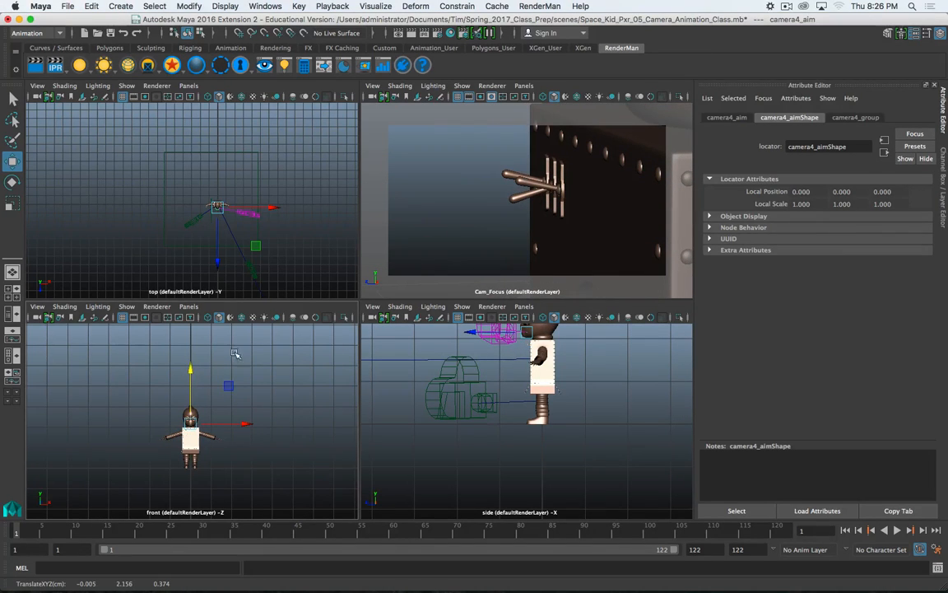
left_click_drag(218, 261, 221, 265)
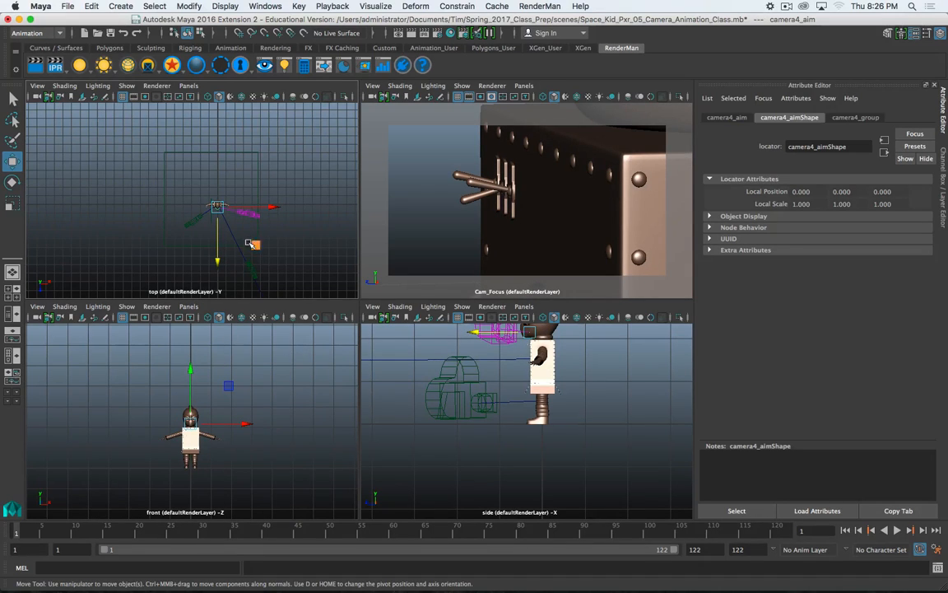
Step: Try to adjust the height of Cam_Focus in the front view, and undo the latest camera and aim changes
left_click(251, 215)
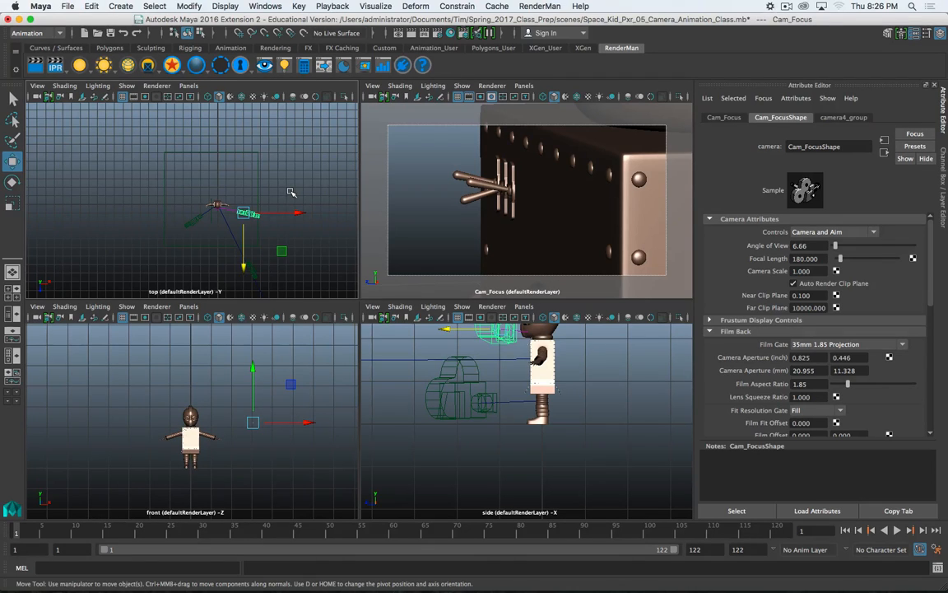
left_click_drag(253, 368, 253, 368)
key("z")
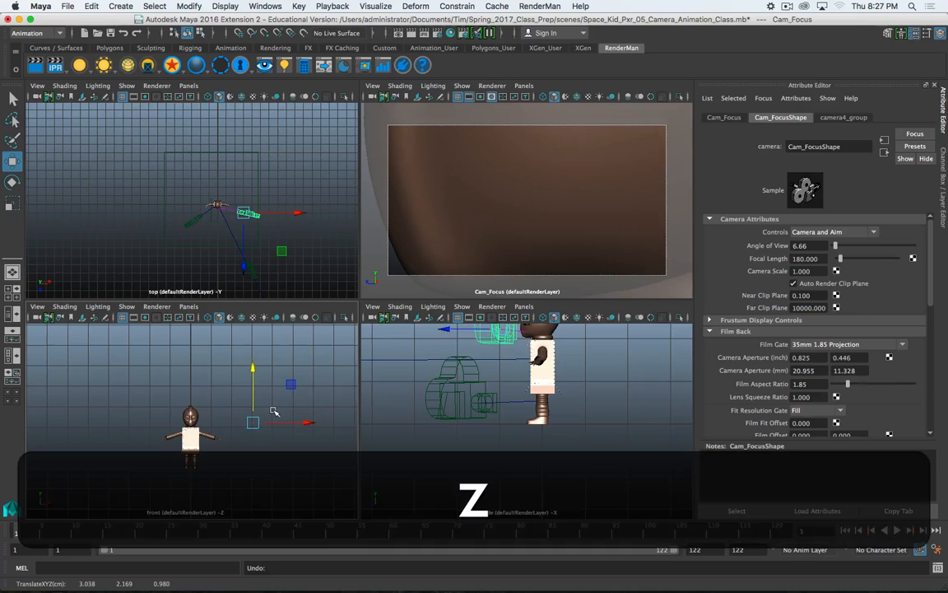
key("z")
key("z")
key("z")
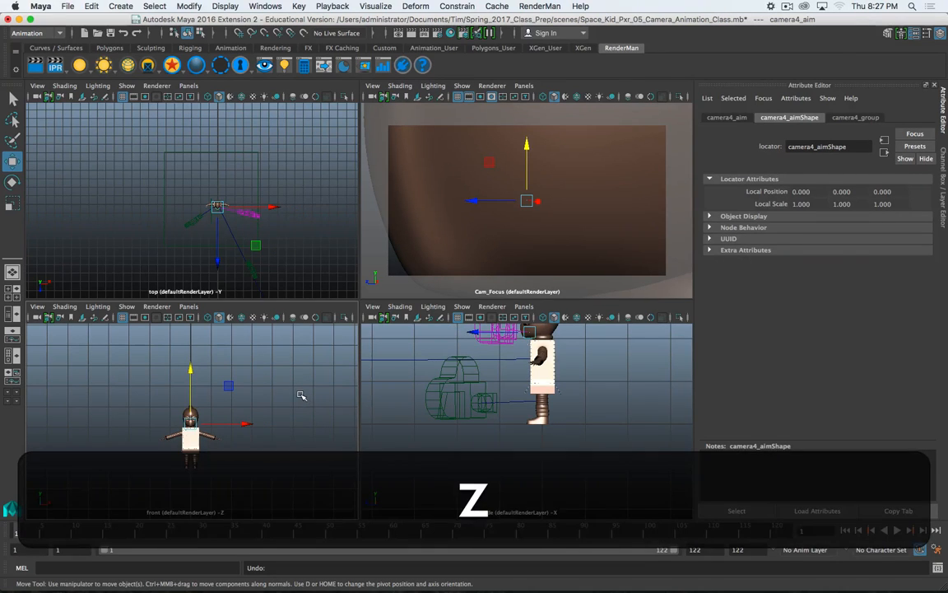
Step: Redo the undone camera and aim changes
key("shift+z")
key("super+shift+z")
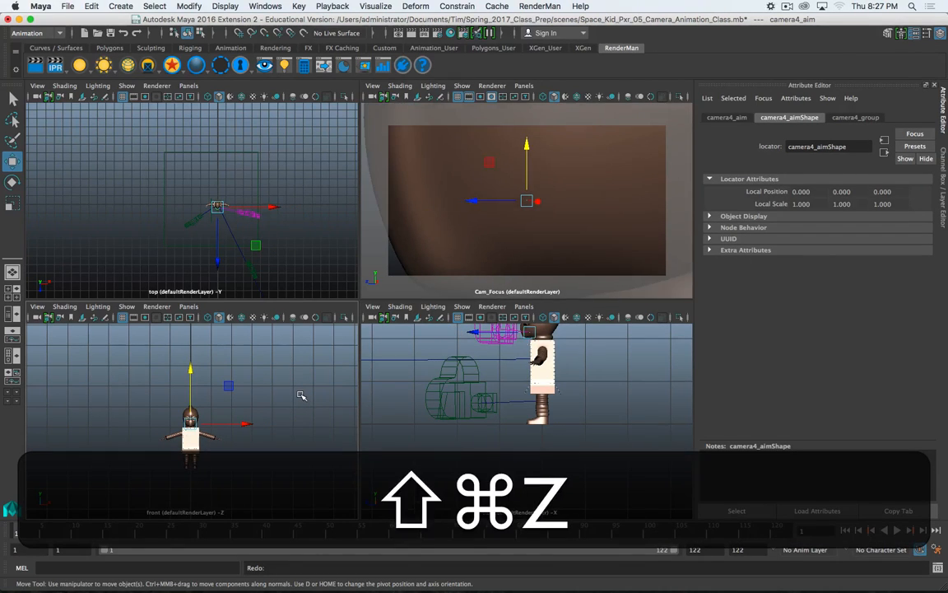
key("shift+z")
key("shift+z")
key("shift+z")
key("shift+z")
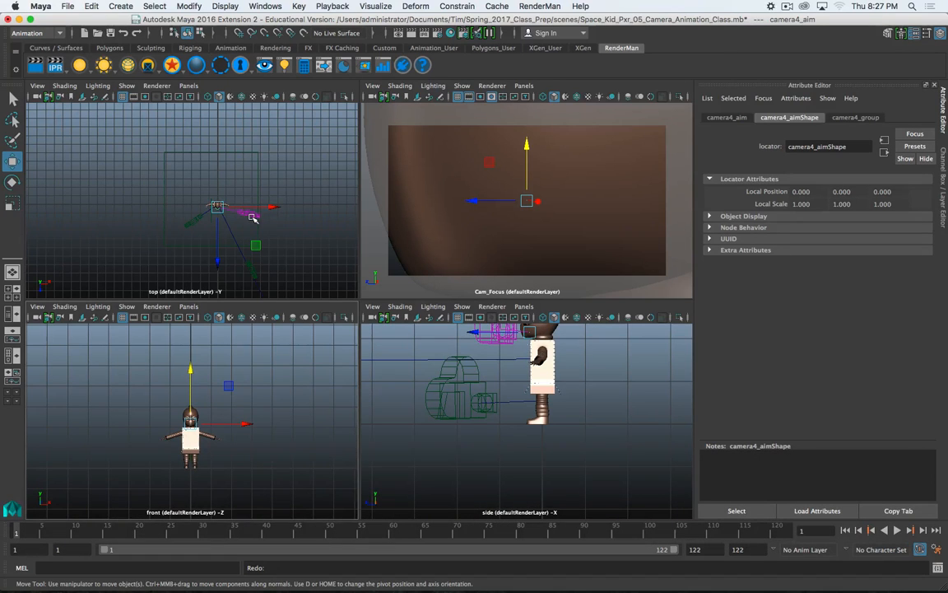
Step: In the front view, lower the aim of Cam_Focus to about Y 1.91 to frame the chest switches, and enlarge the camera view
mouse_move(253, 368)
left_mouse_down()
mouse_move(255, 412)
mouse_move(268, 378)
left_mouse_up()
key("z")
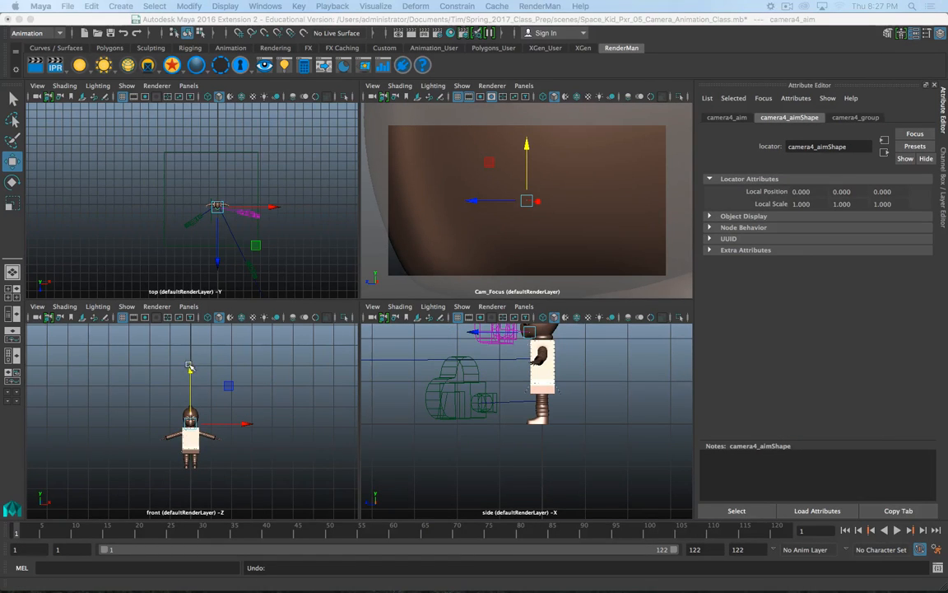
left_click_drag(190, 367, 191, 375)
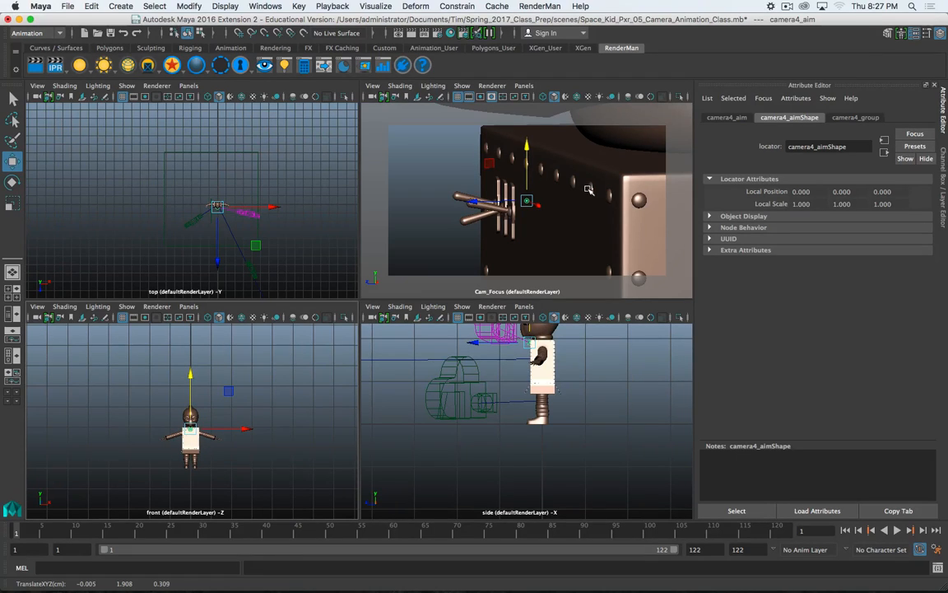
key("space")
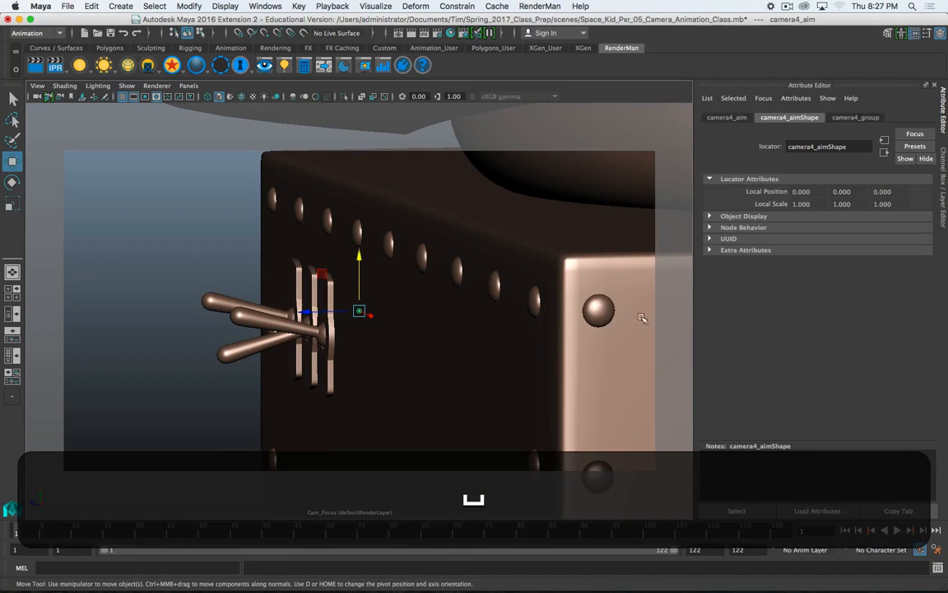
Step: Enable depth of field in the attributes of the Cam_Focus camera
left_click(944, 201)
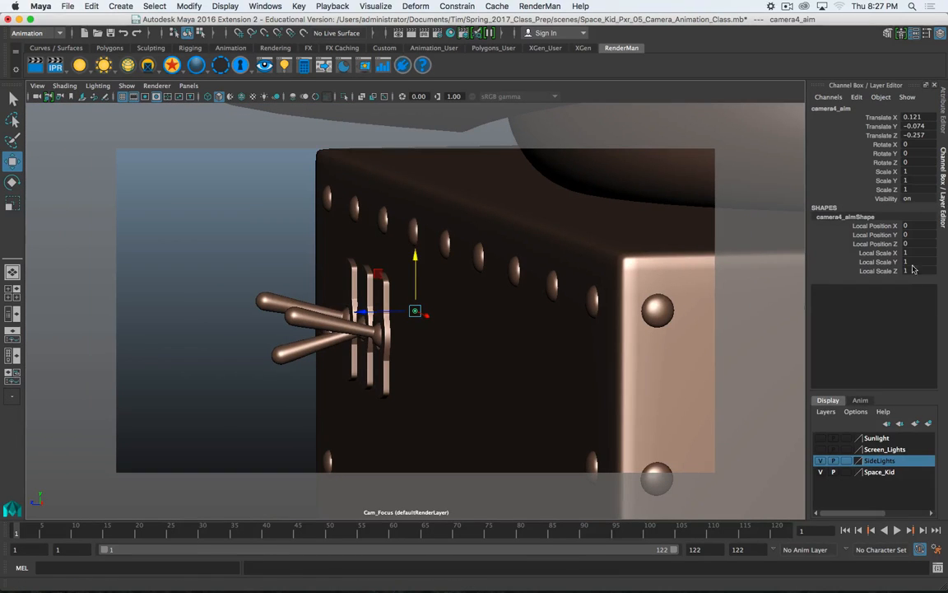
left_click(944, 121)
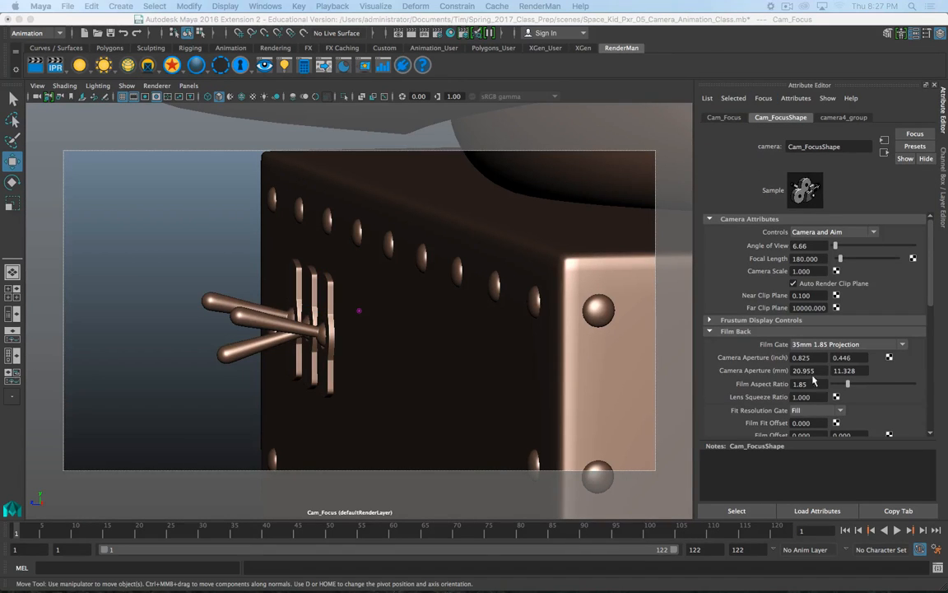
scroll(767, 375, "down", 10)
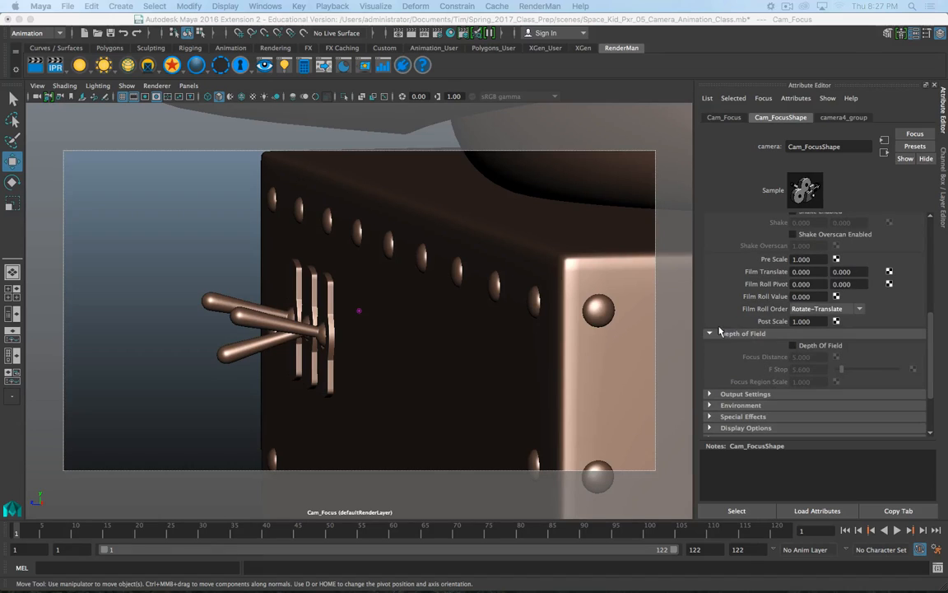
left_click(794, 346)
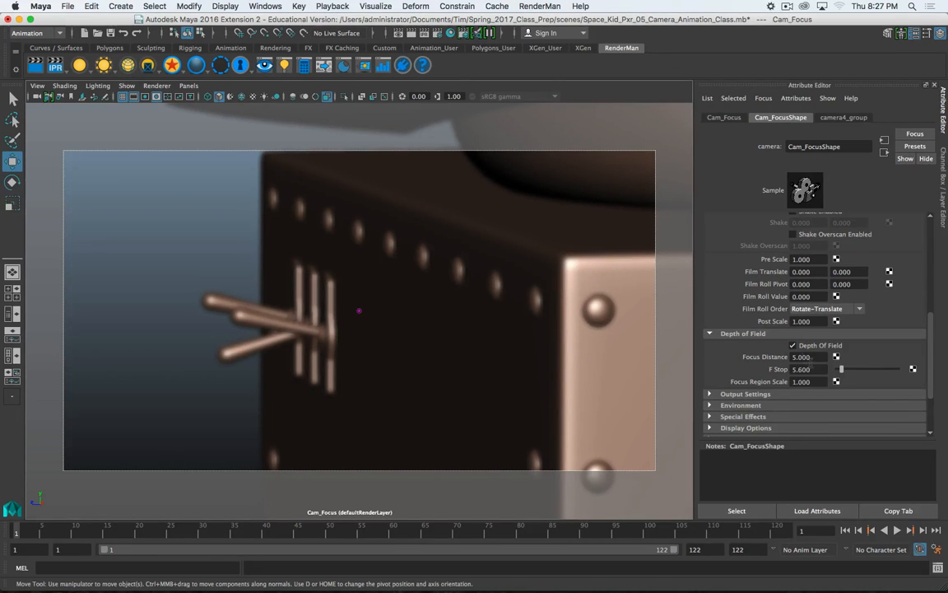
Step: Return to the four-view layout, frame the character and camera in the top view, and set the Cam_Focus focus distance to 2.8
key("space")
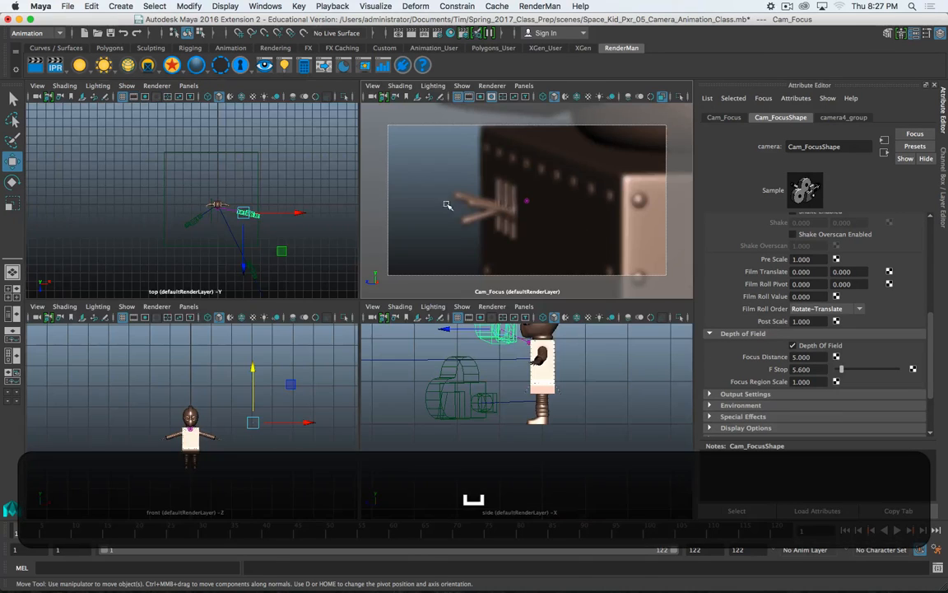
scroll(248, 214, "up", 12)
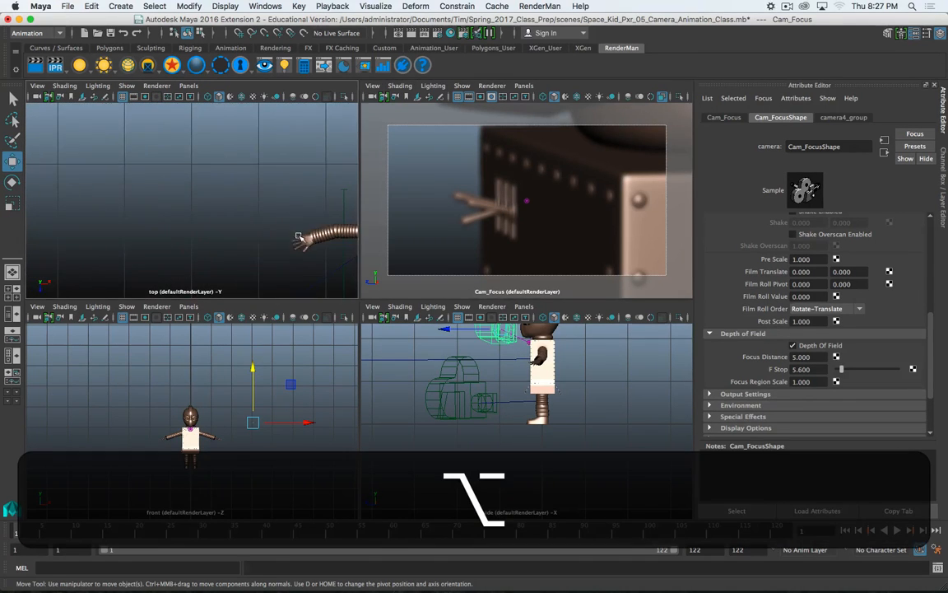
middle_click_drag(299, 236, 89, 151, "alt")
middle_click_drag(257, 191, 216, 196, "alt")
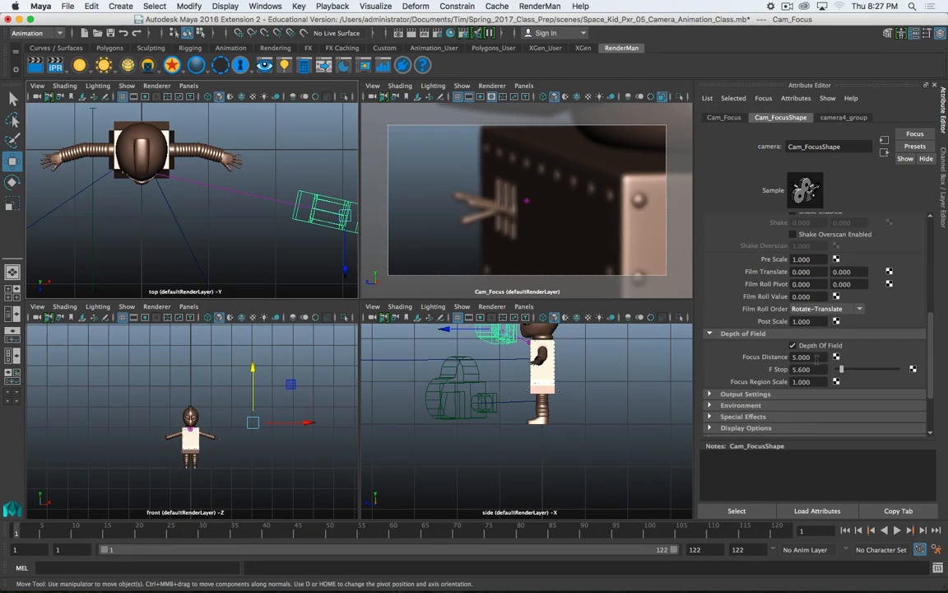
left_click(813, 358)
type("2.8")
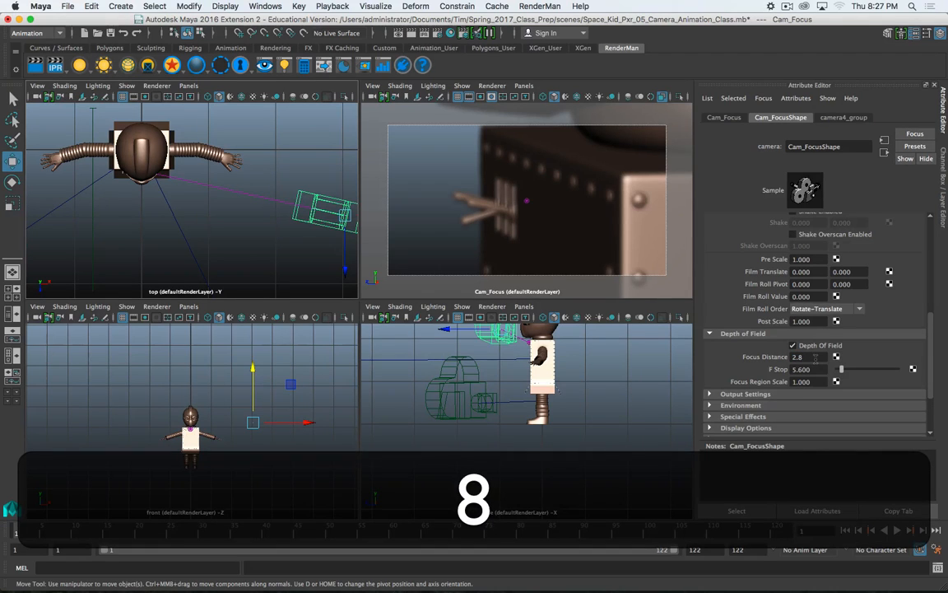
key("Return")
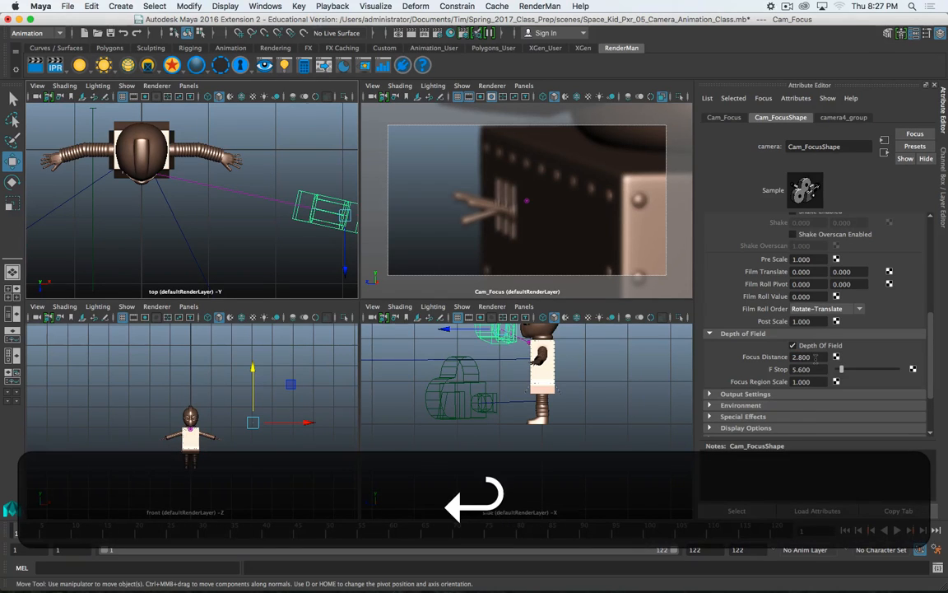
Step: Try focus distances of 2.9, 3.2 and 2.7 for Cam_Focus
left_click(815, 358)
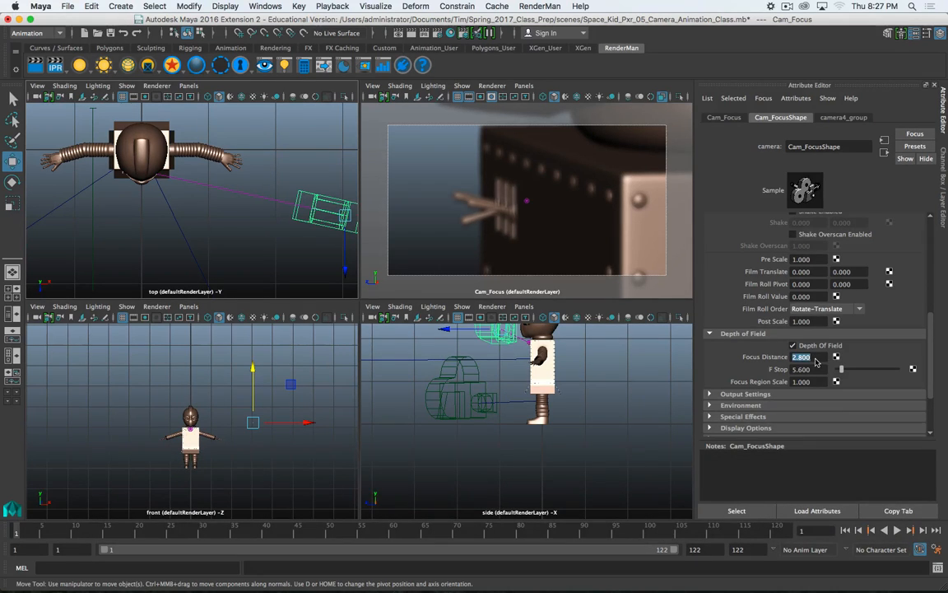
type("2.9")
key("Return")
type("3.2")
key("Return")
type("2.7")
key("Return")
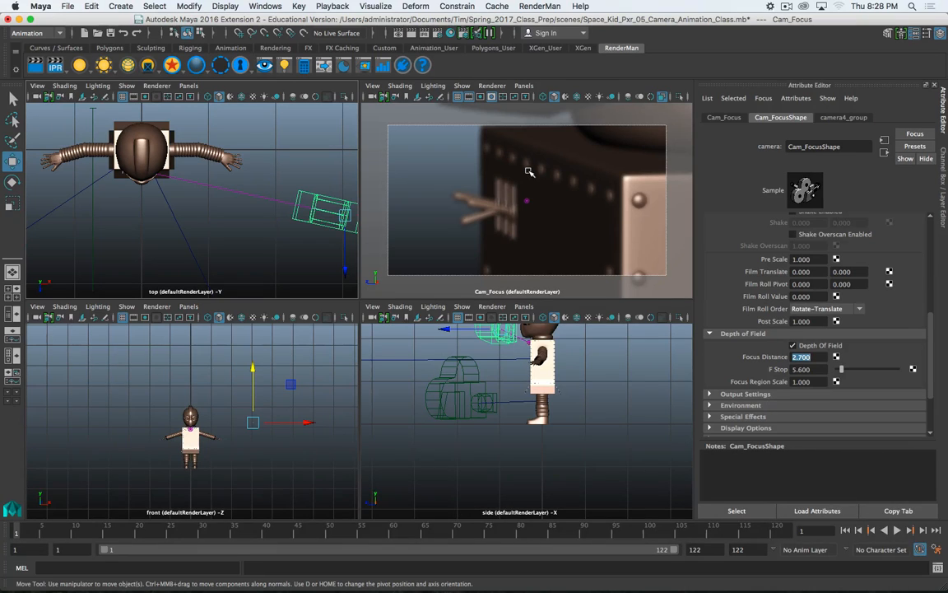
Step: Test further Cam_Focus focus distances of 2.95, 3 and 2.85
type("2.95")
key("Return")
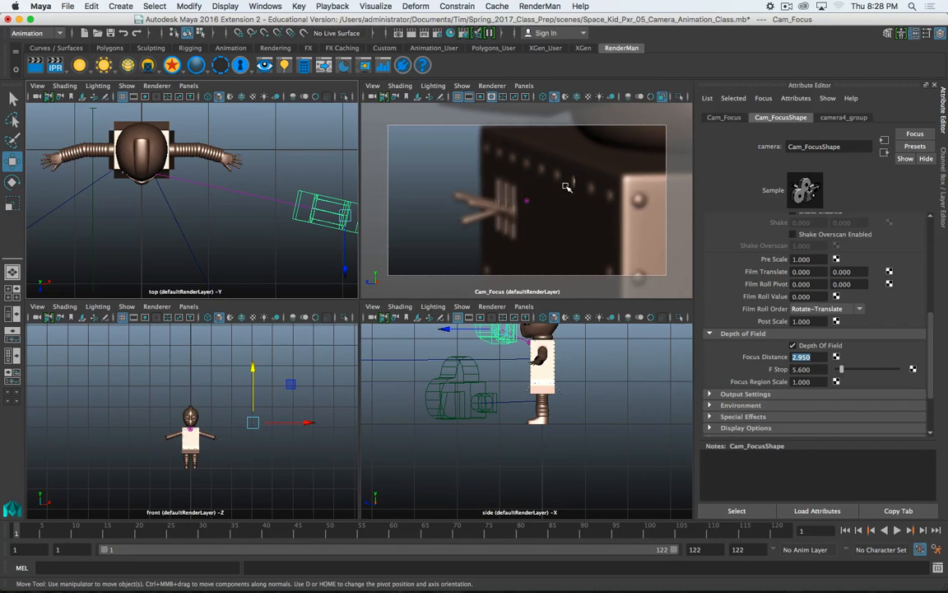
type("3")
key("Return")
type("2.85")
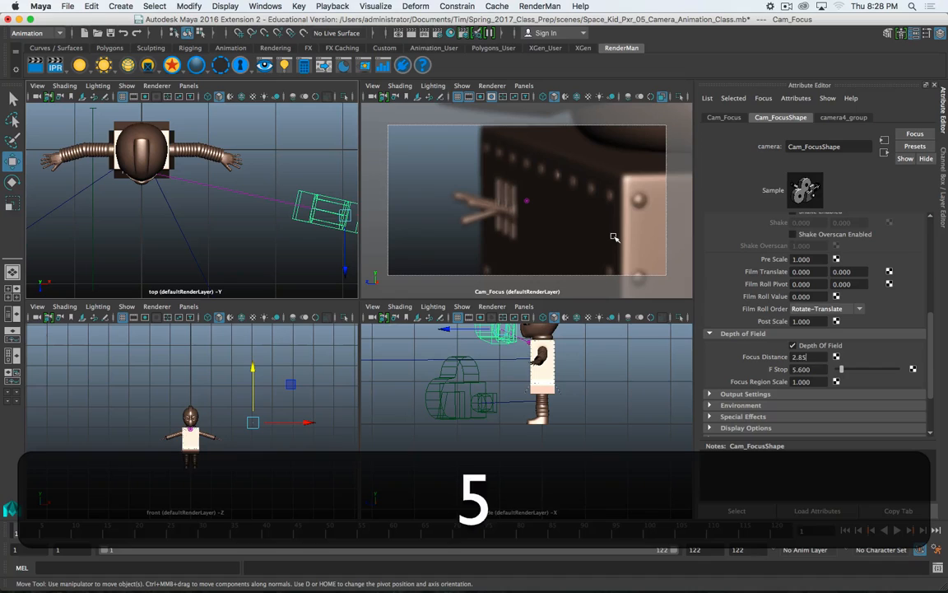
key("Return")
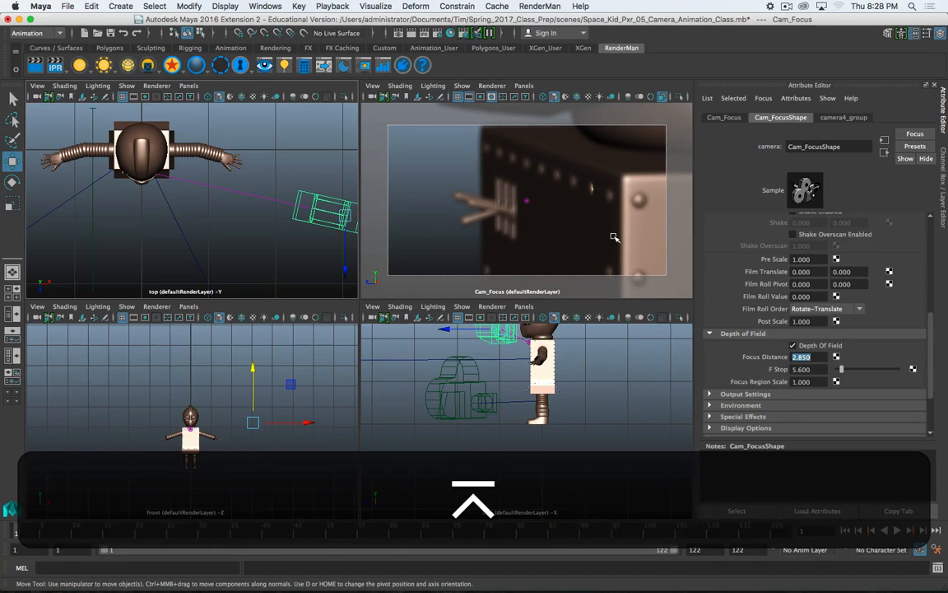
Step: Test a focus distance of 2.8, settle on 2.75, and key that focus distance for Cam_Focus at frame 1
type("2.8")
key("Return")
type("2.75")
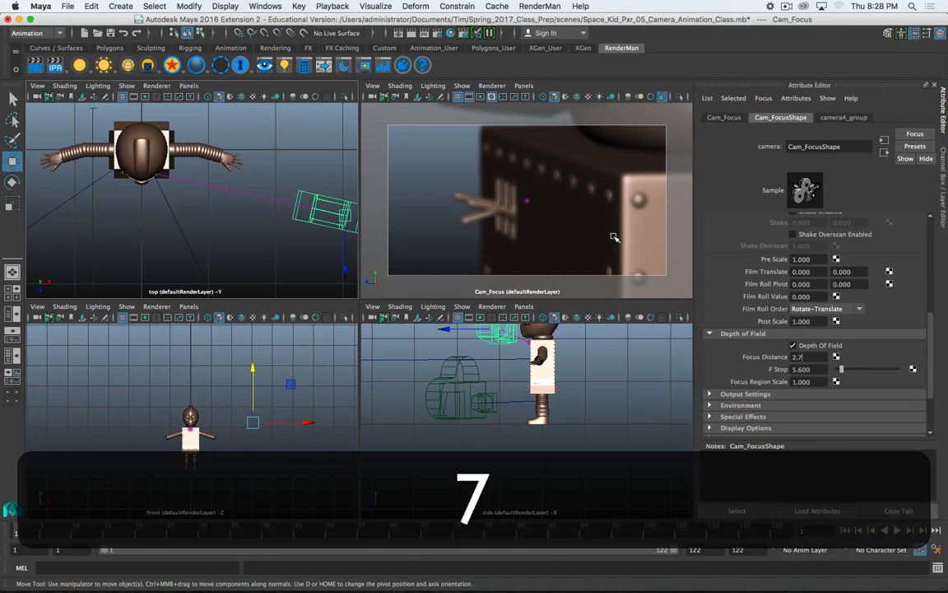
key("Return")
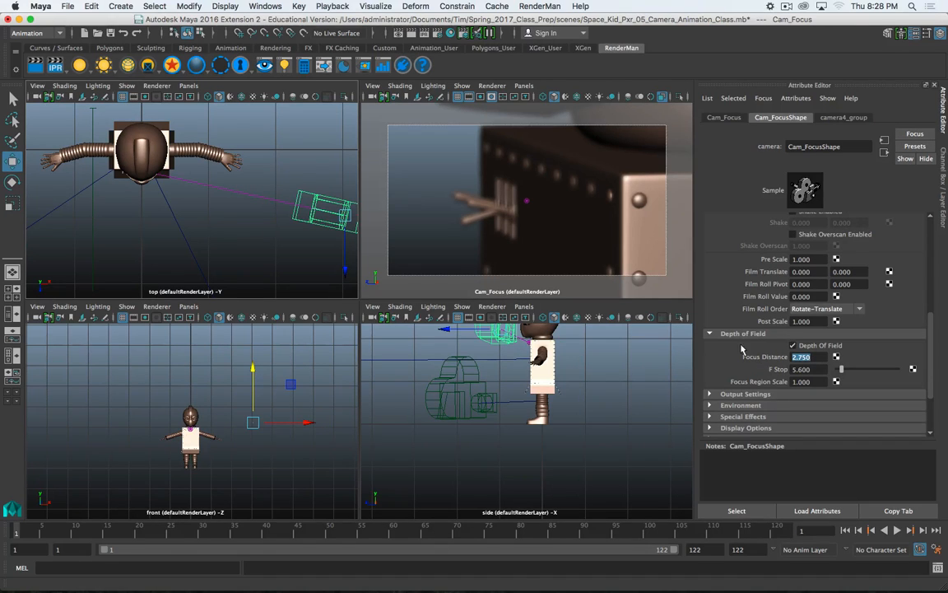
right_click(763, 357)
left_click(784, 371)
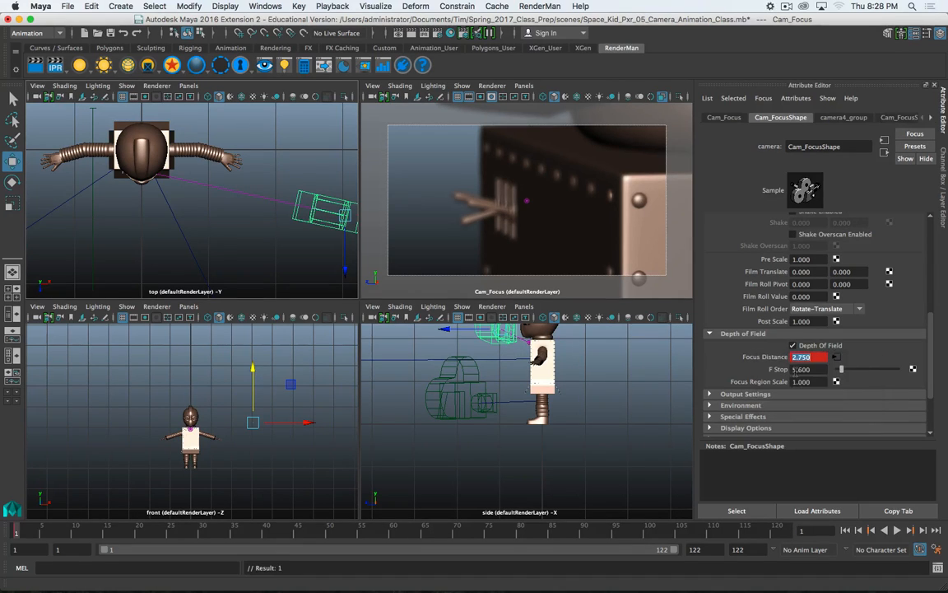
Step: Go to frame 105 and key the focus distance of Cam_Focus at 3.5
key("alt+v")
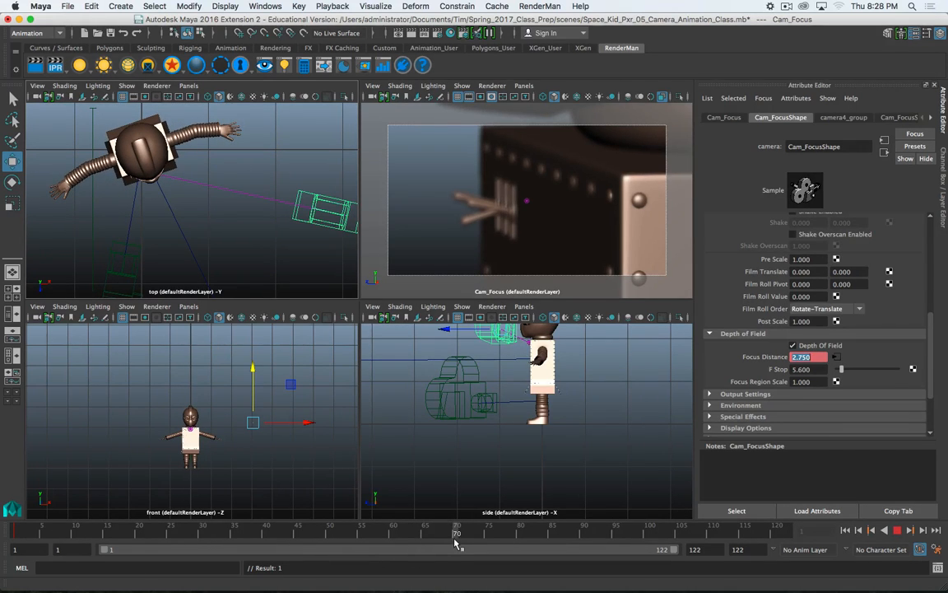
key("alt+v")
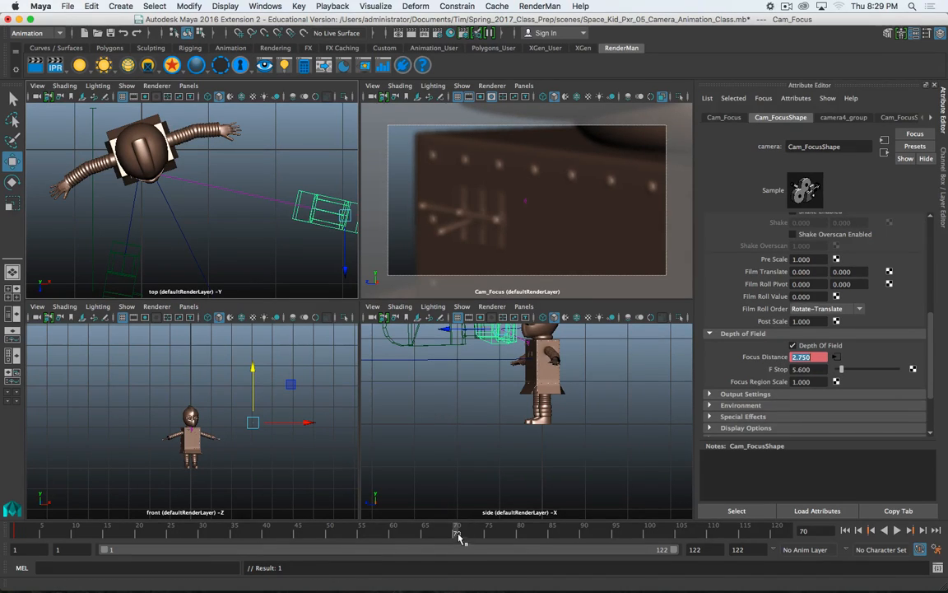
key("alt+v")
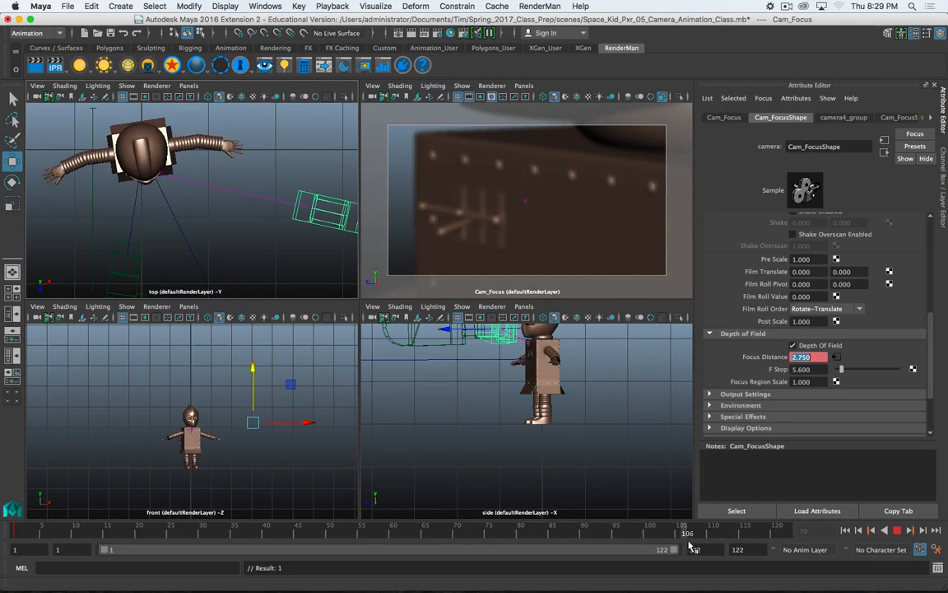
key("alt+v")
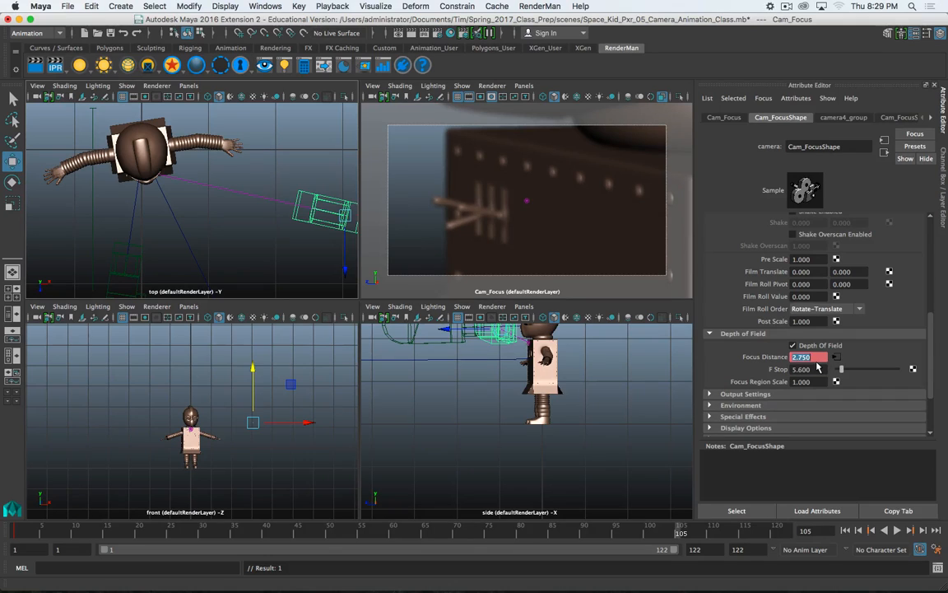
type("3.5")
key("Return")
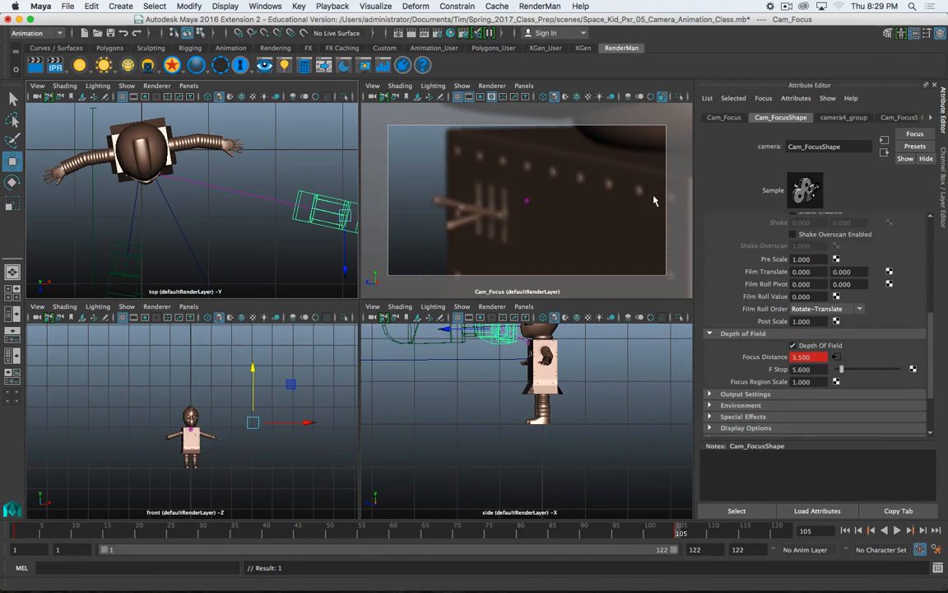
Step: Open the scene Space_Kid_Pxr_05_Render_Motion.mb and select the Camera_Switches camera in the top view
left_click(68, 6)
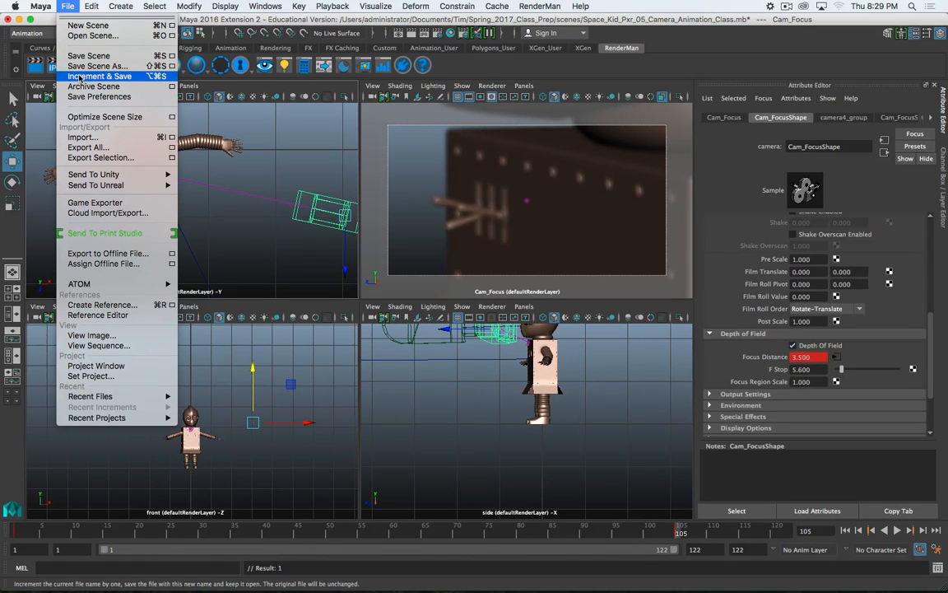
left_click(66, 6)
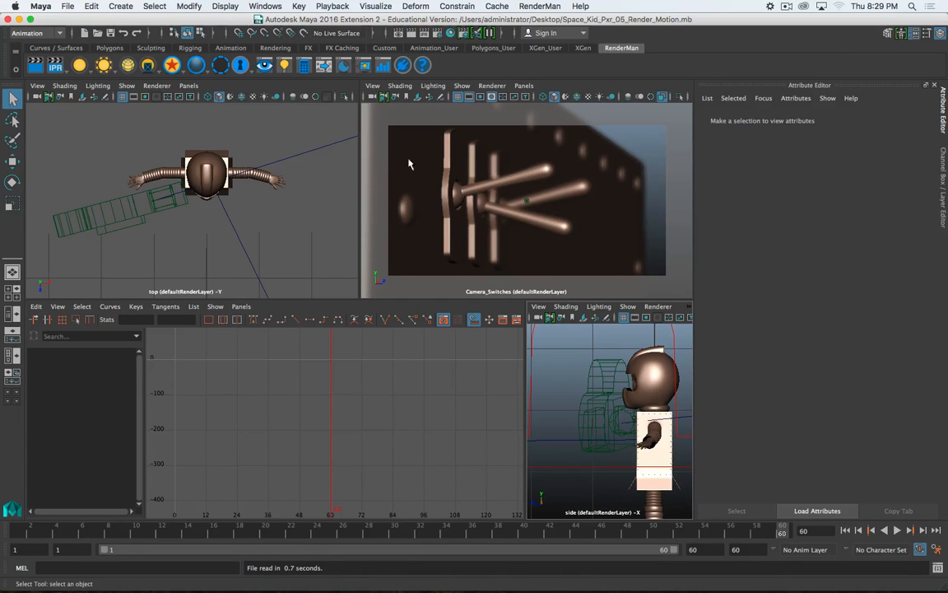
left_click(135, 219)
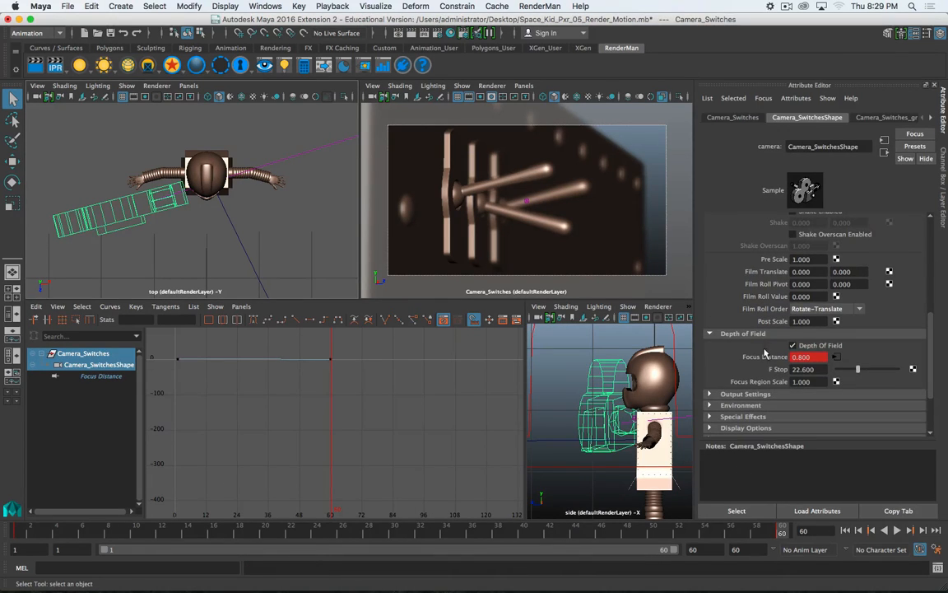
Step: Scrub between frames 1 and 60, and play back the focus distance animation in an enlarged Camera_Switches view
left_click_drag(93, 532, 18, 533)
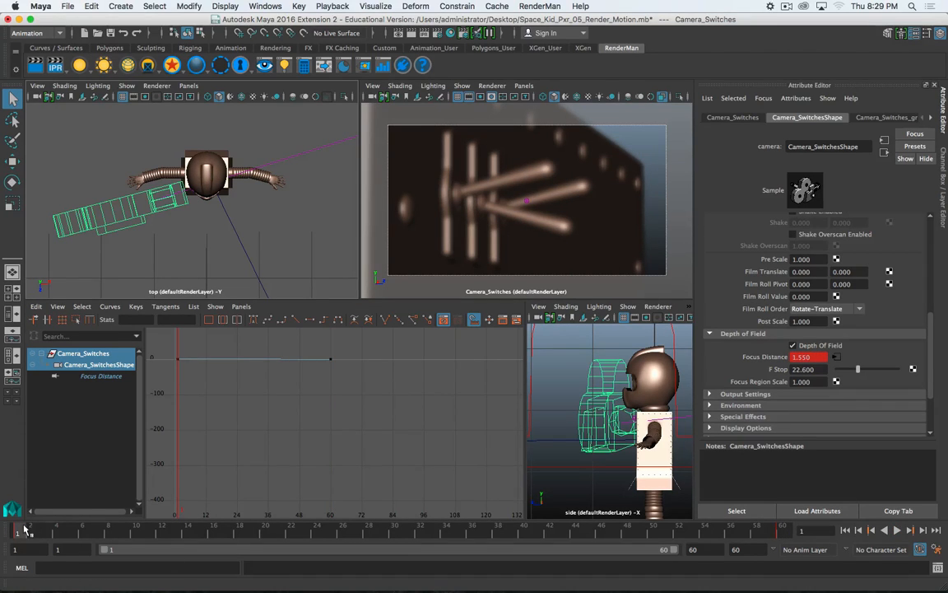
left_click_drag(27, 532, 110, 539)
left_click_drag(294, 552, 517, 552)
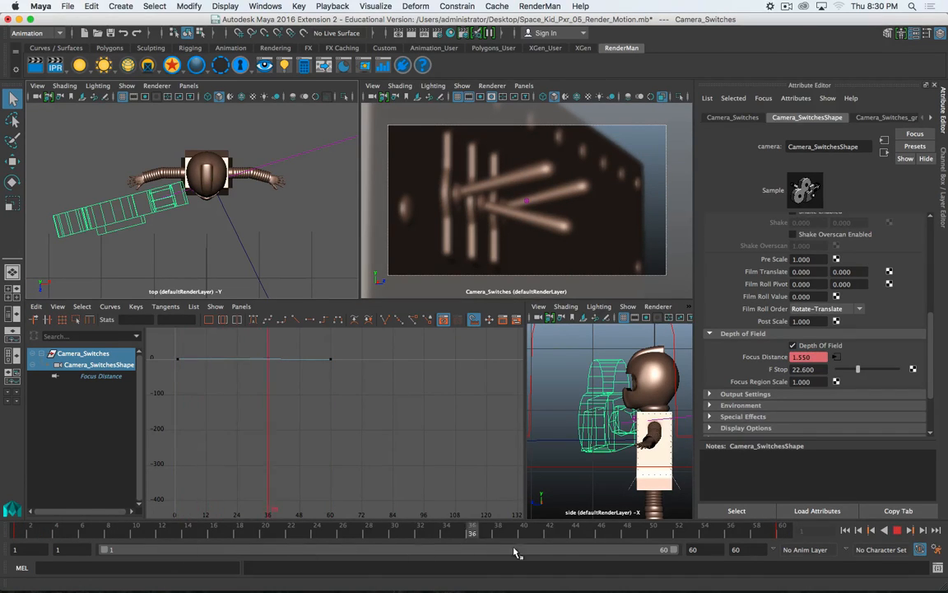
left_click_drag(780, 554, 783, 551)
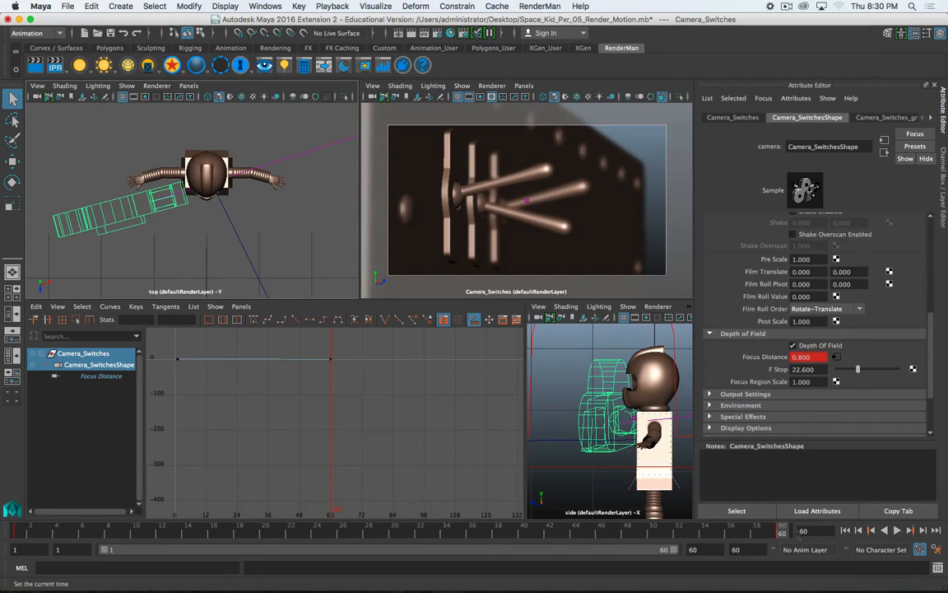
left_click(897, 531)
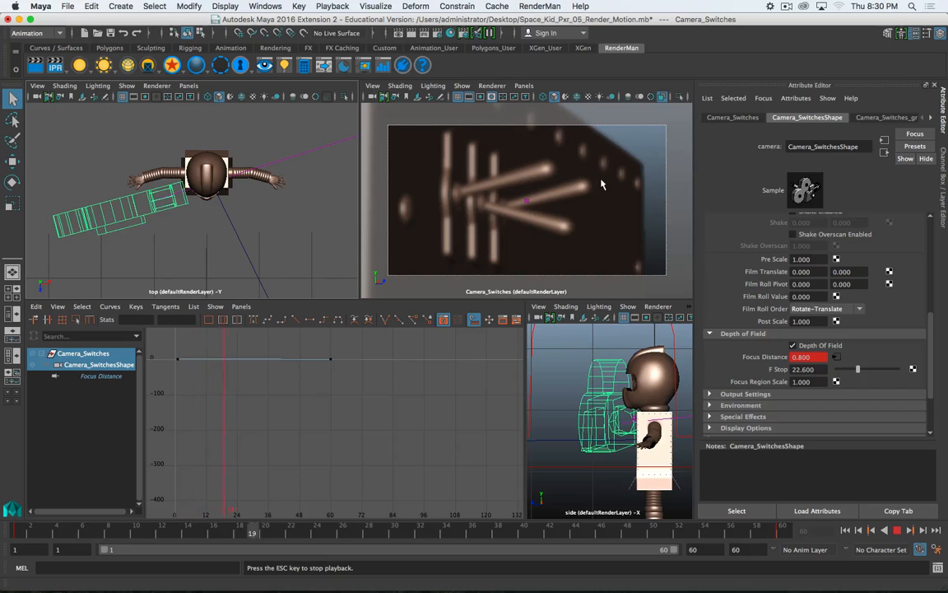
key("space")
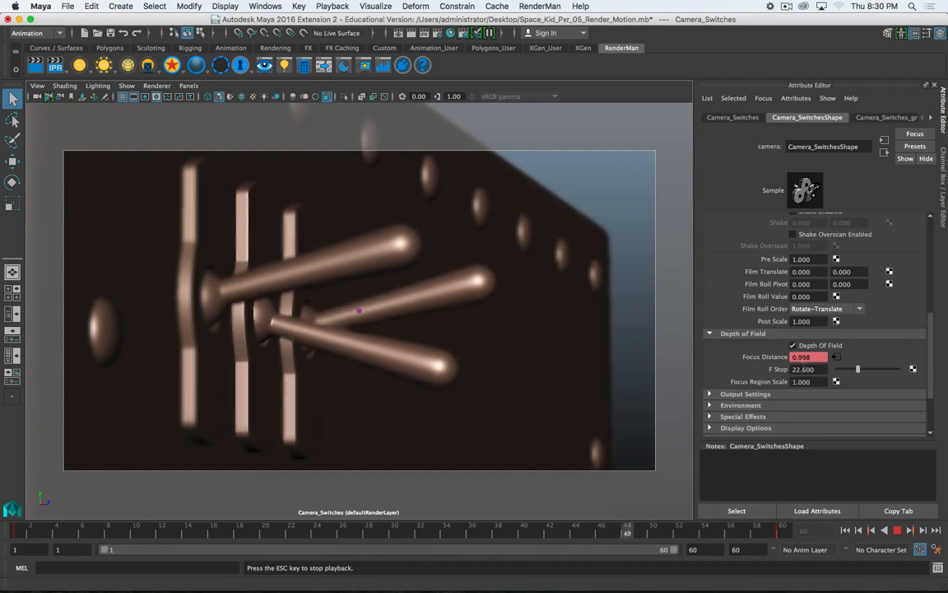
key("Escape")
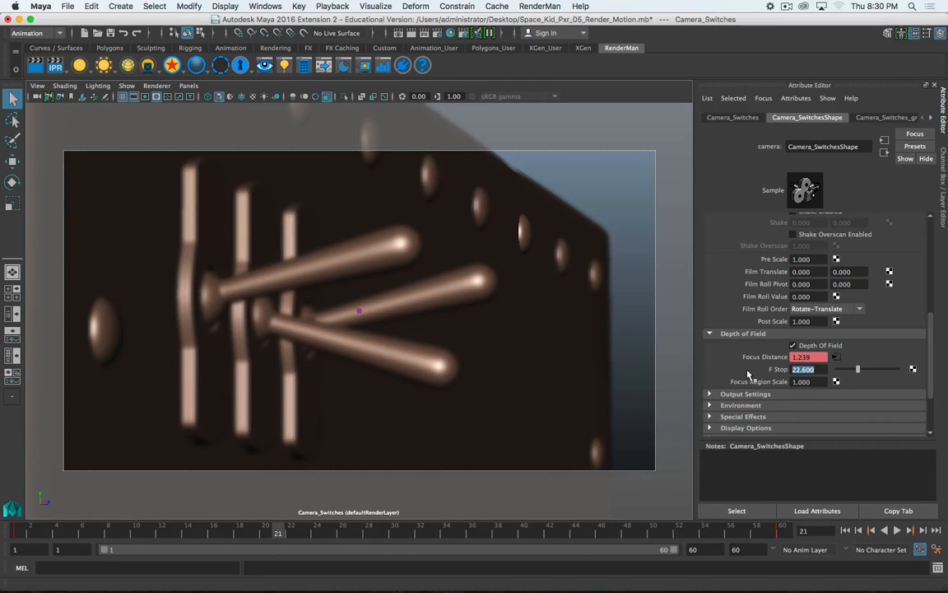
Step: Raise the F Stop of Camera_Switches to 64, and try a focus region scale of 2 before restoring it to 1
type("100")
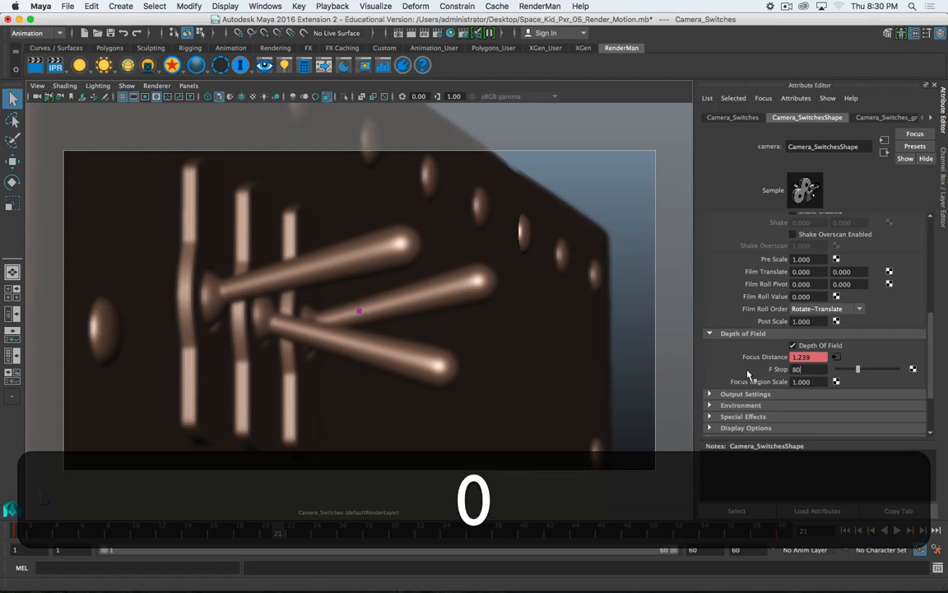
key("Return")
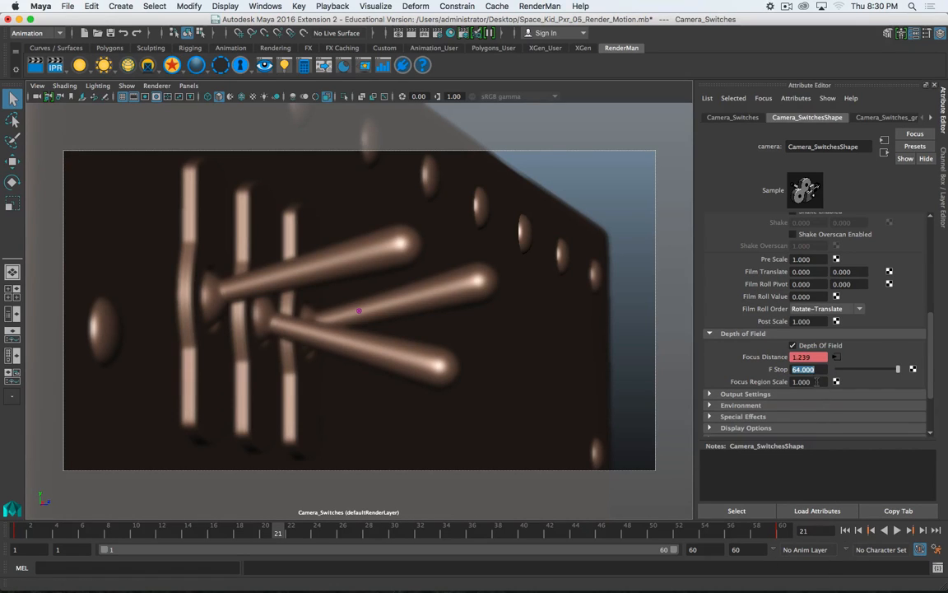
type("2")
key("Return")
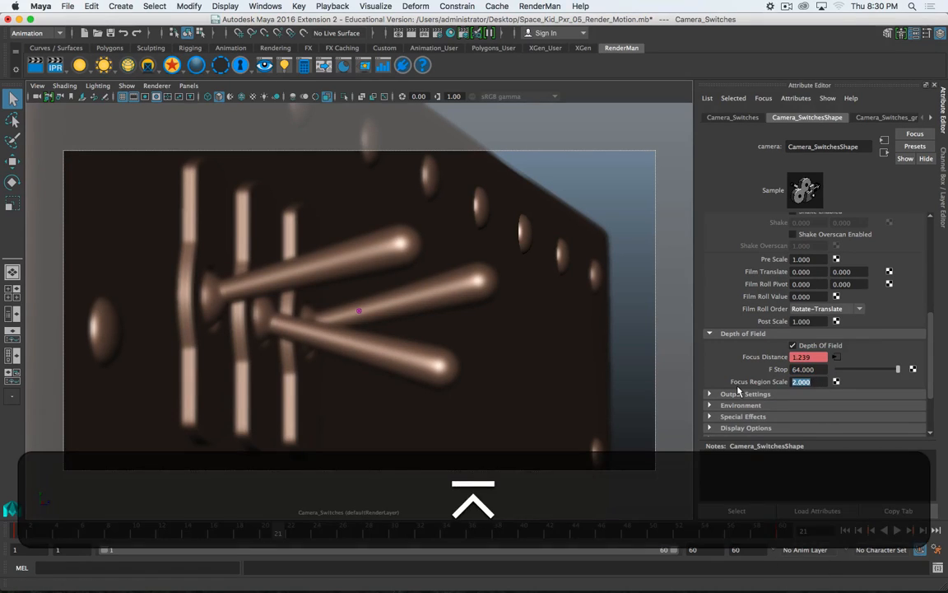
type("1")
key("Return")
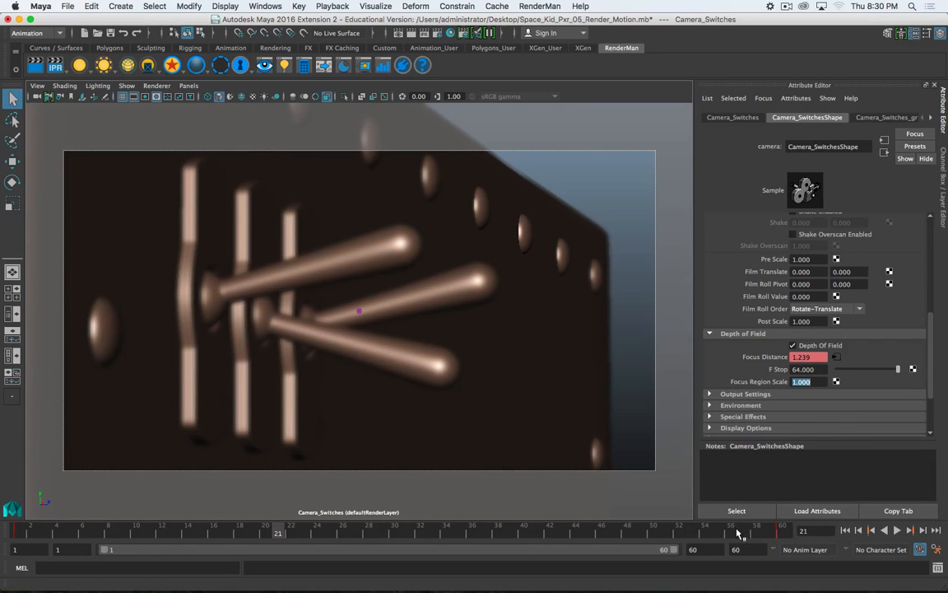
Step: Go to frame 60 and play back the focus animation through Camera_Switches with the changed F Stop, stopping it after viewing
left_click_drag(755, 530, 780, 529)
left_click(898, 531)
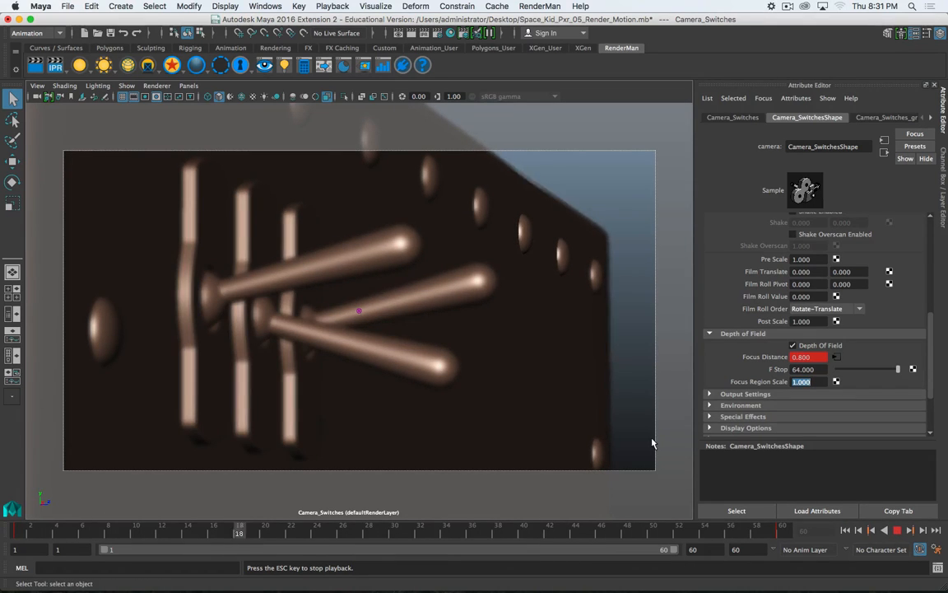
left_click(899, 531)
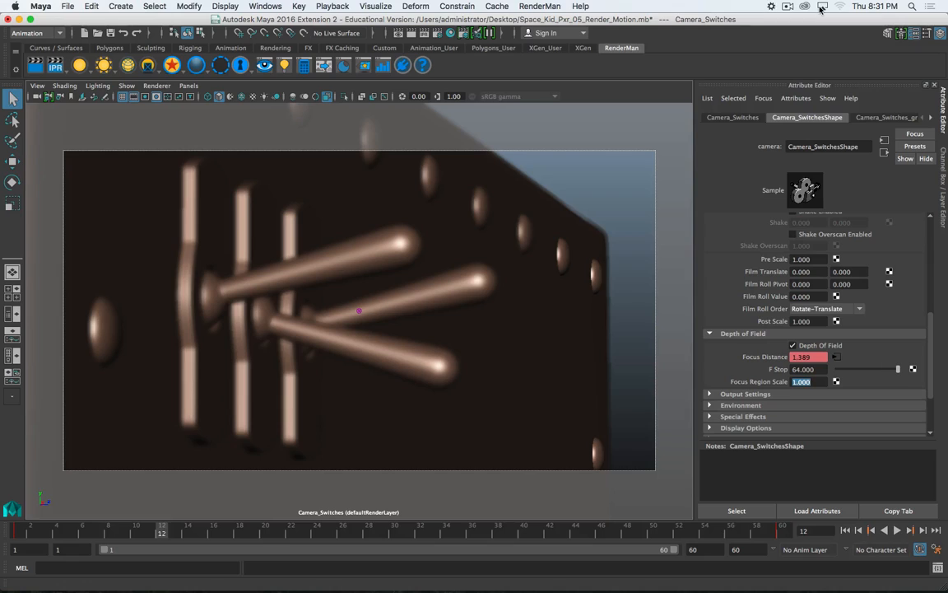